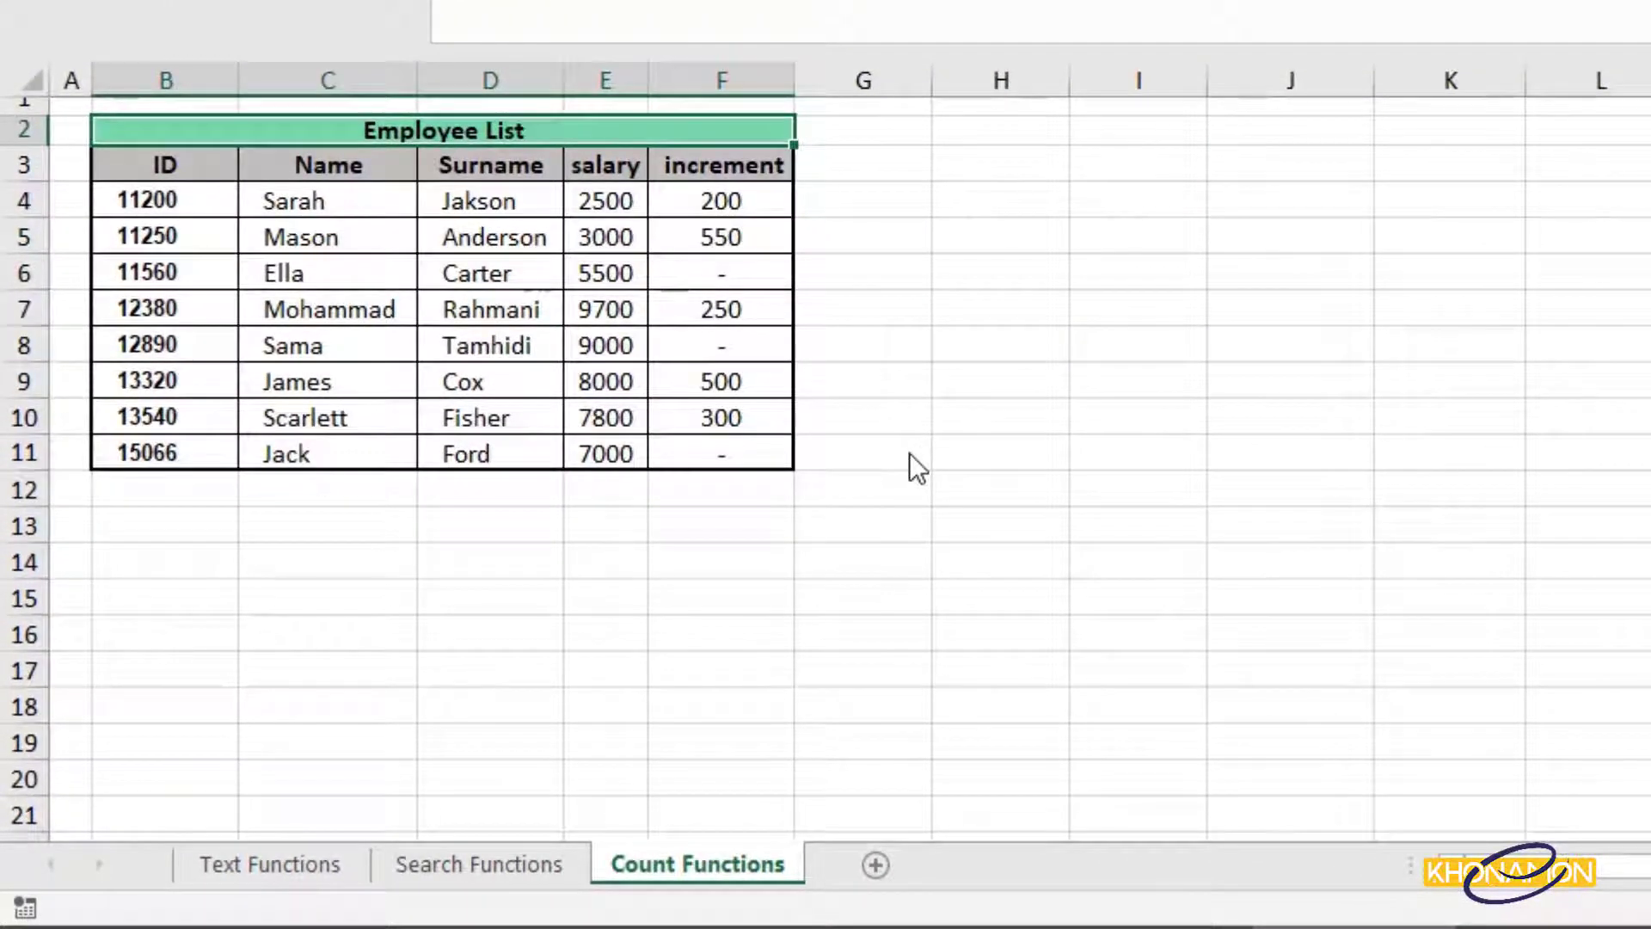
Type the question 'How many increments do we have?' and label B13 Count.
type("How many incremen")
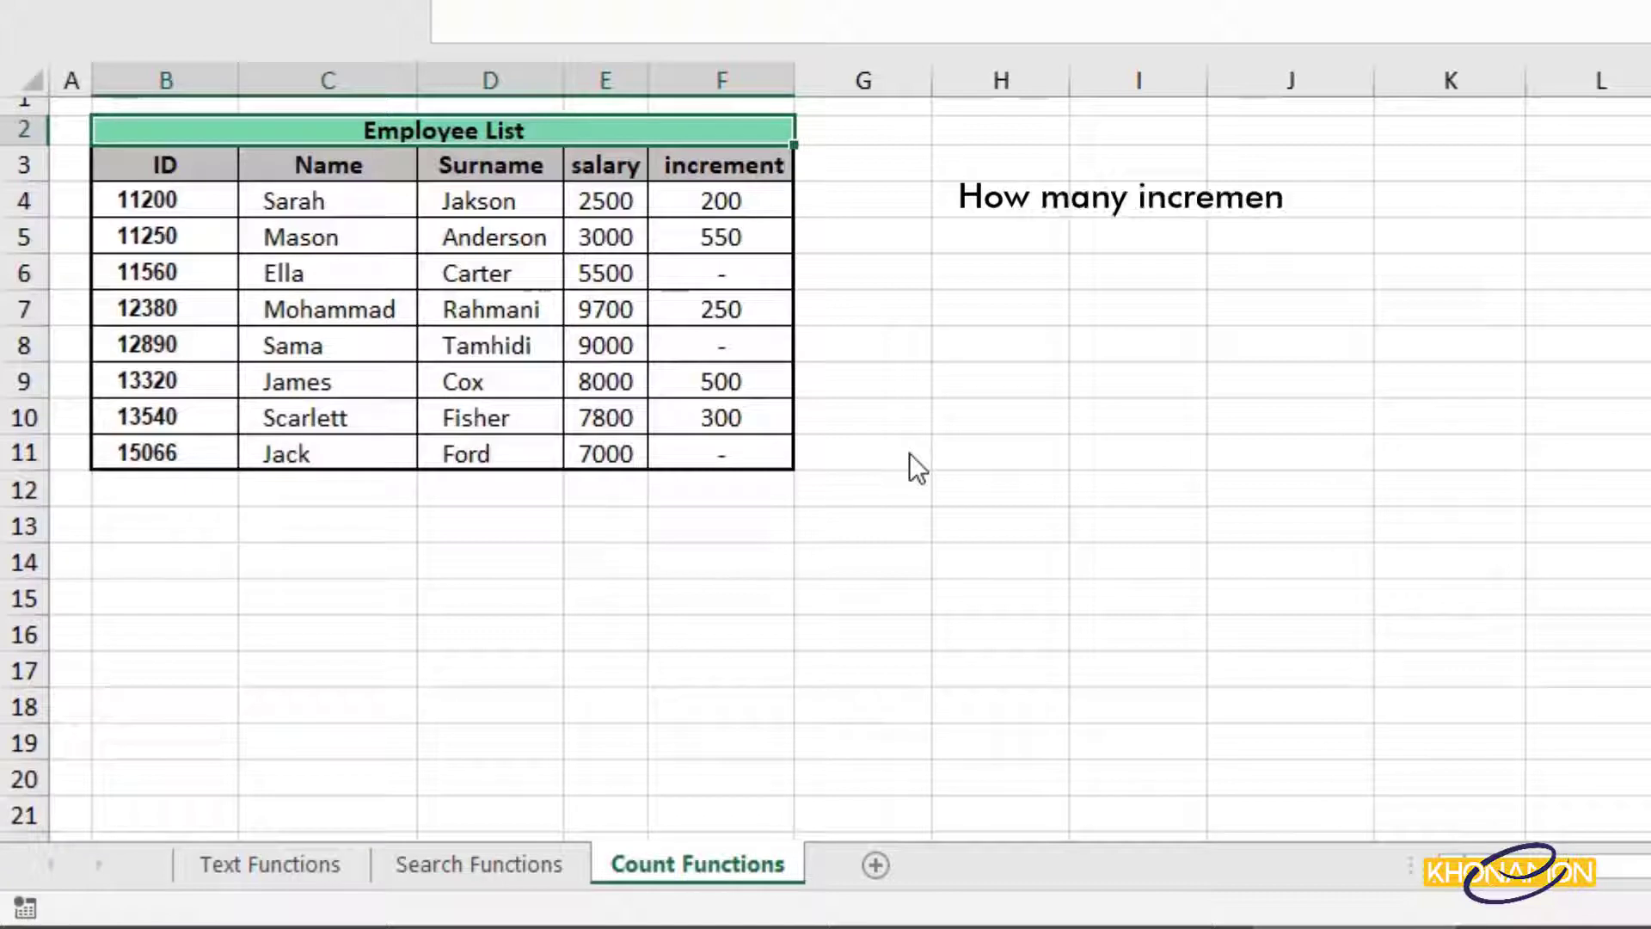
type("ts do we have?")
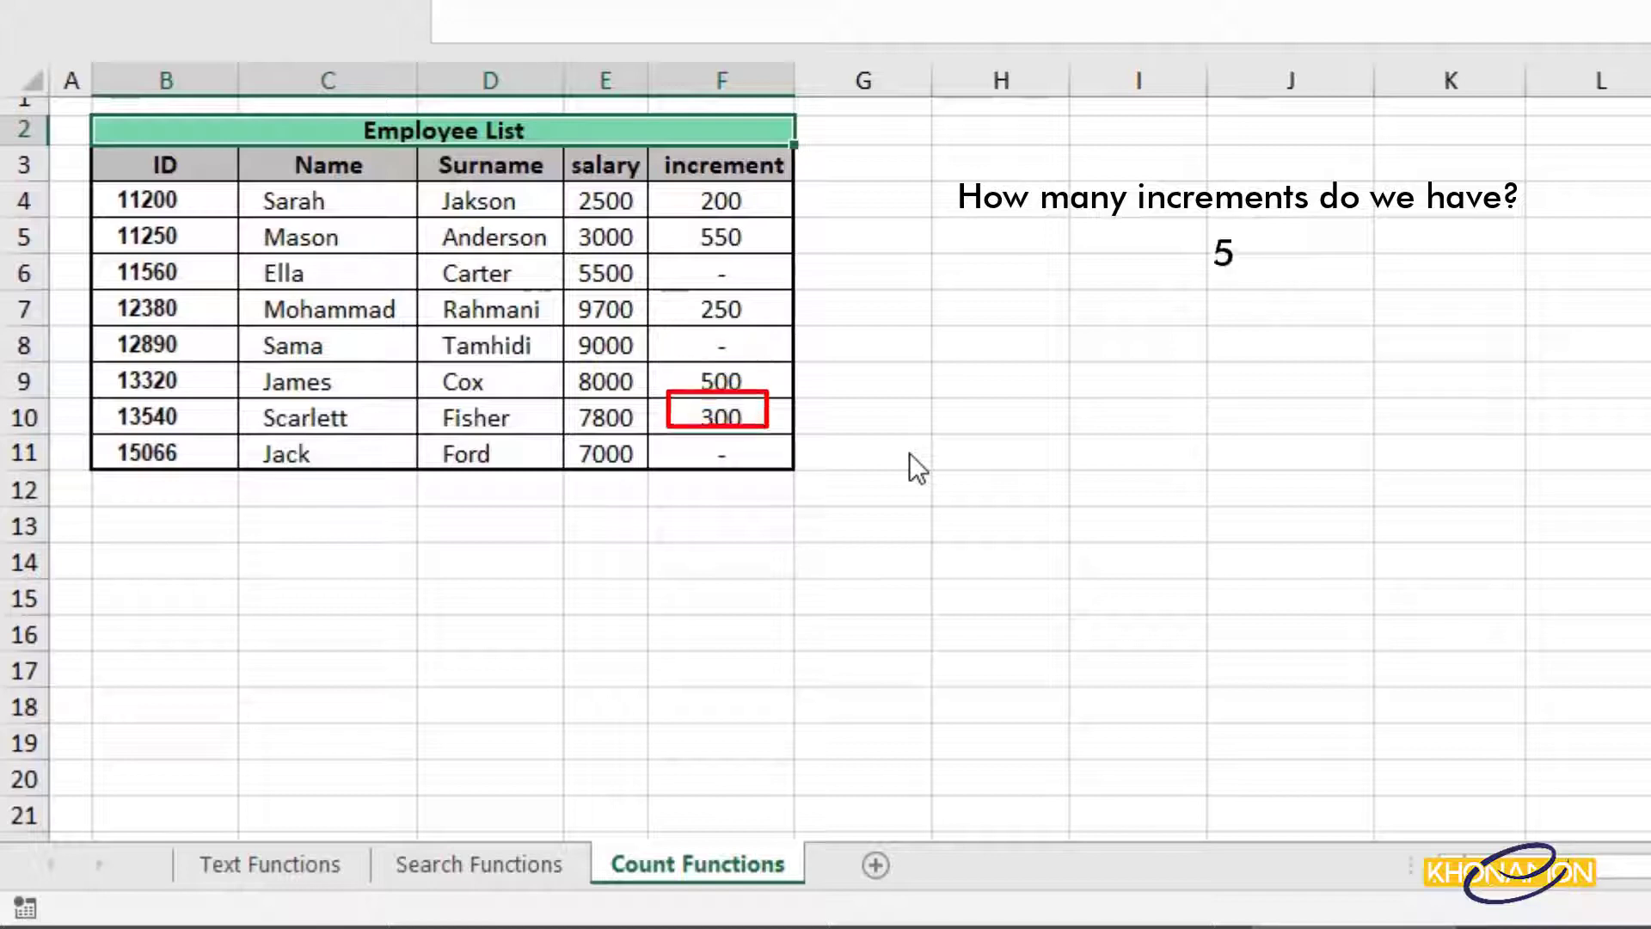
left_click(219, 528)
type("Count")
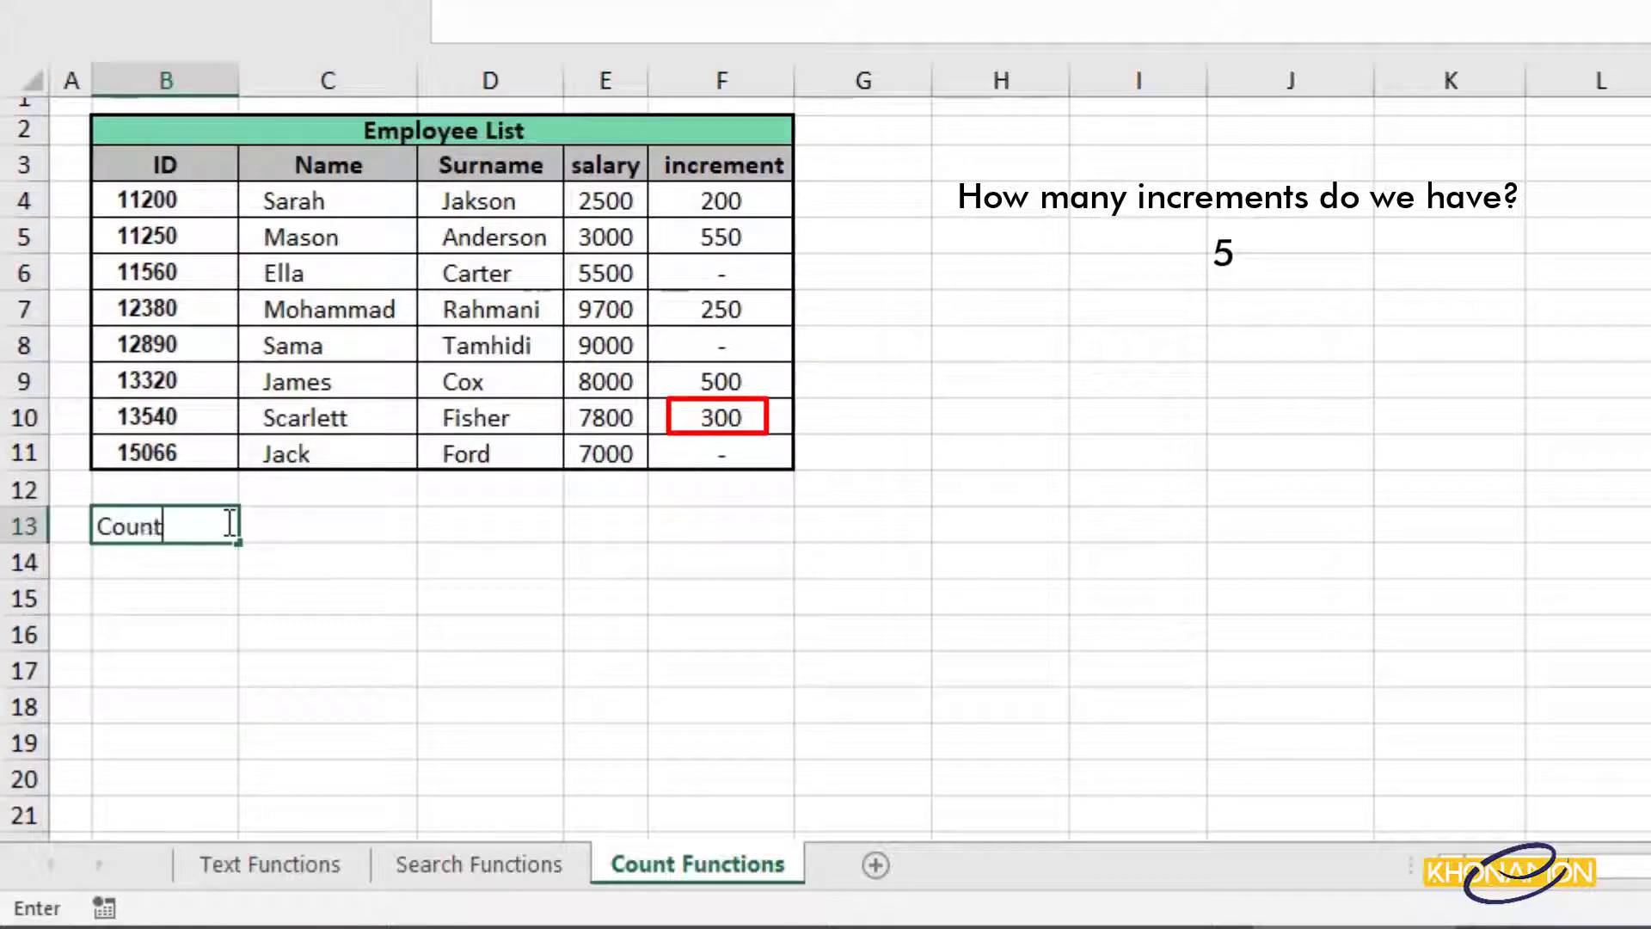
key("Tab")
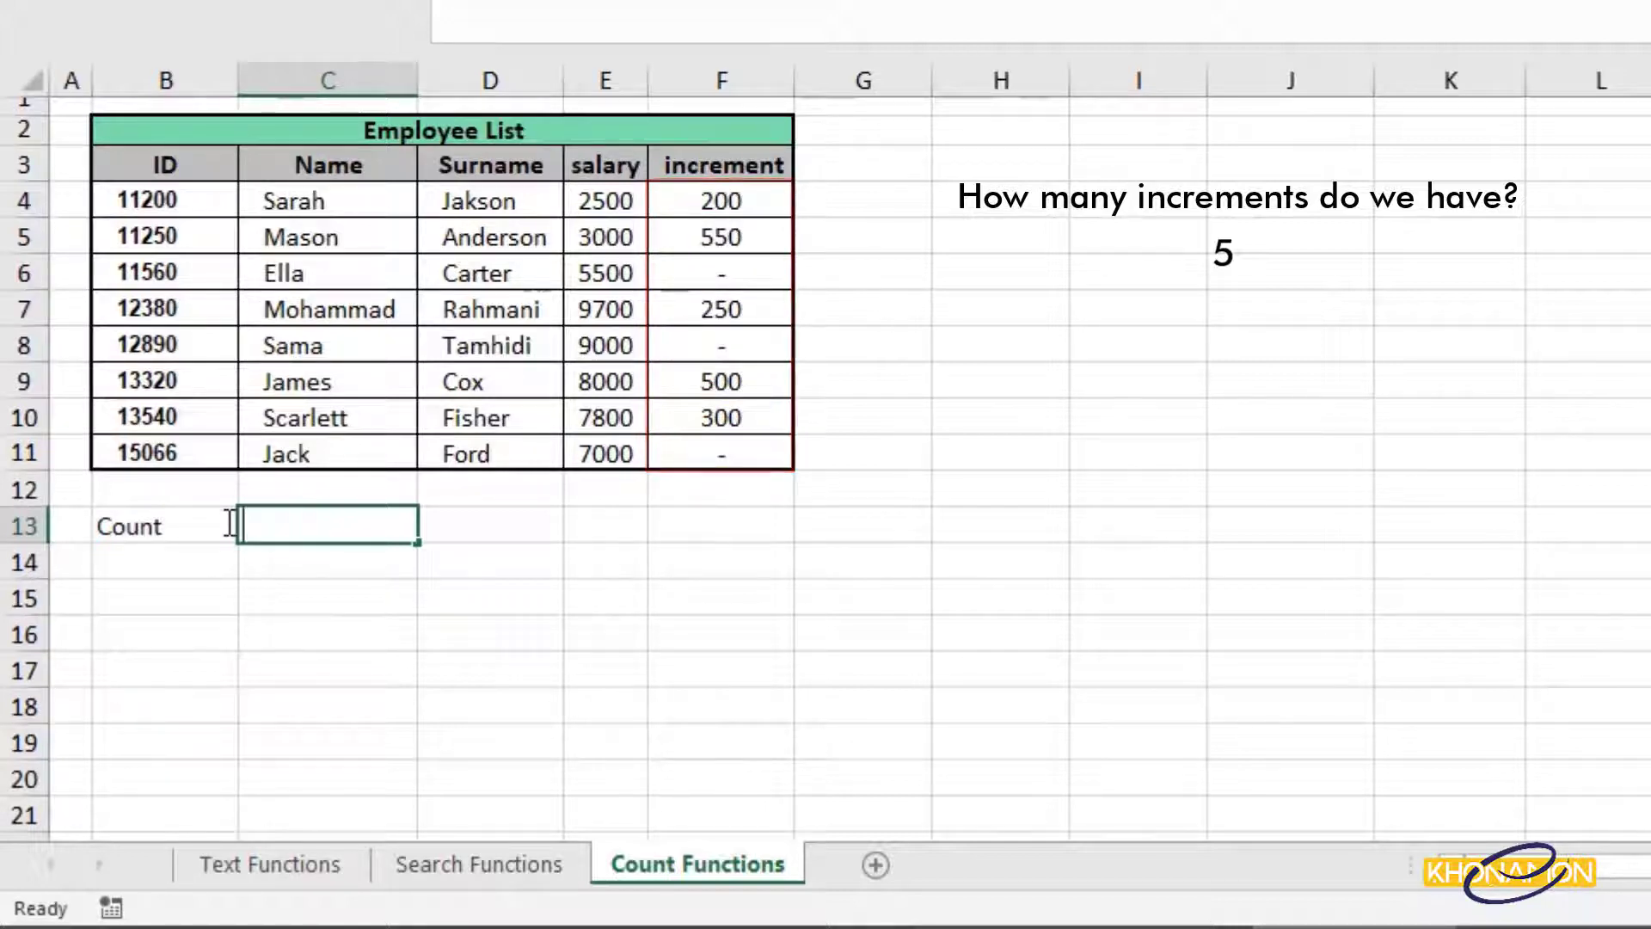
Enter =COUNT(F4:F11) in C13, then change it to =COUNT(C4:C11), which returns 0.
type("=coun")
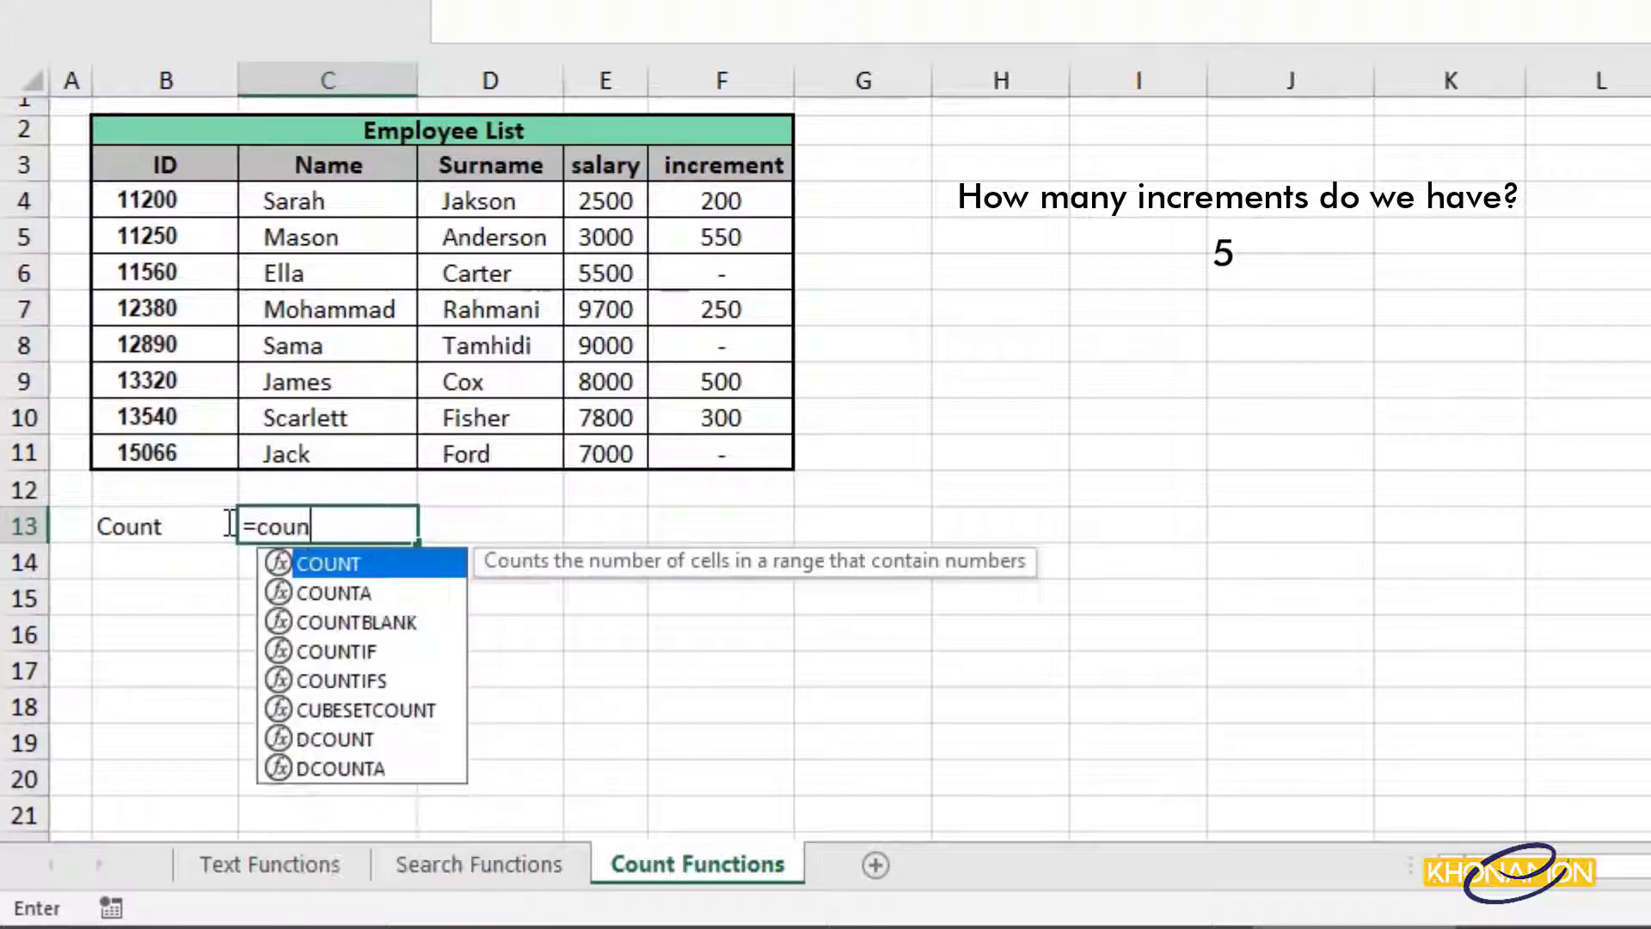
double_click(335, 560)
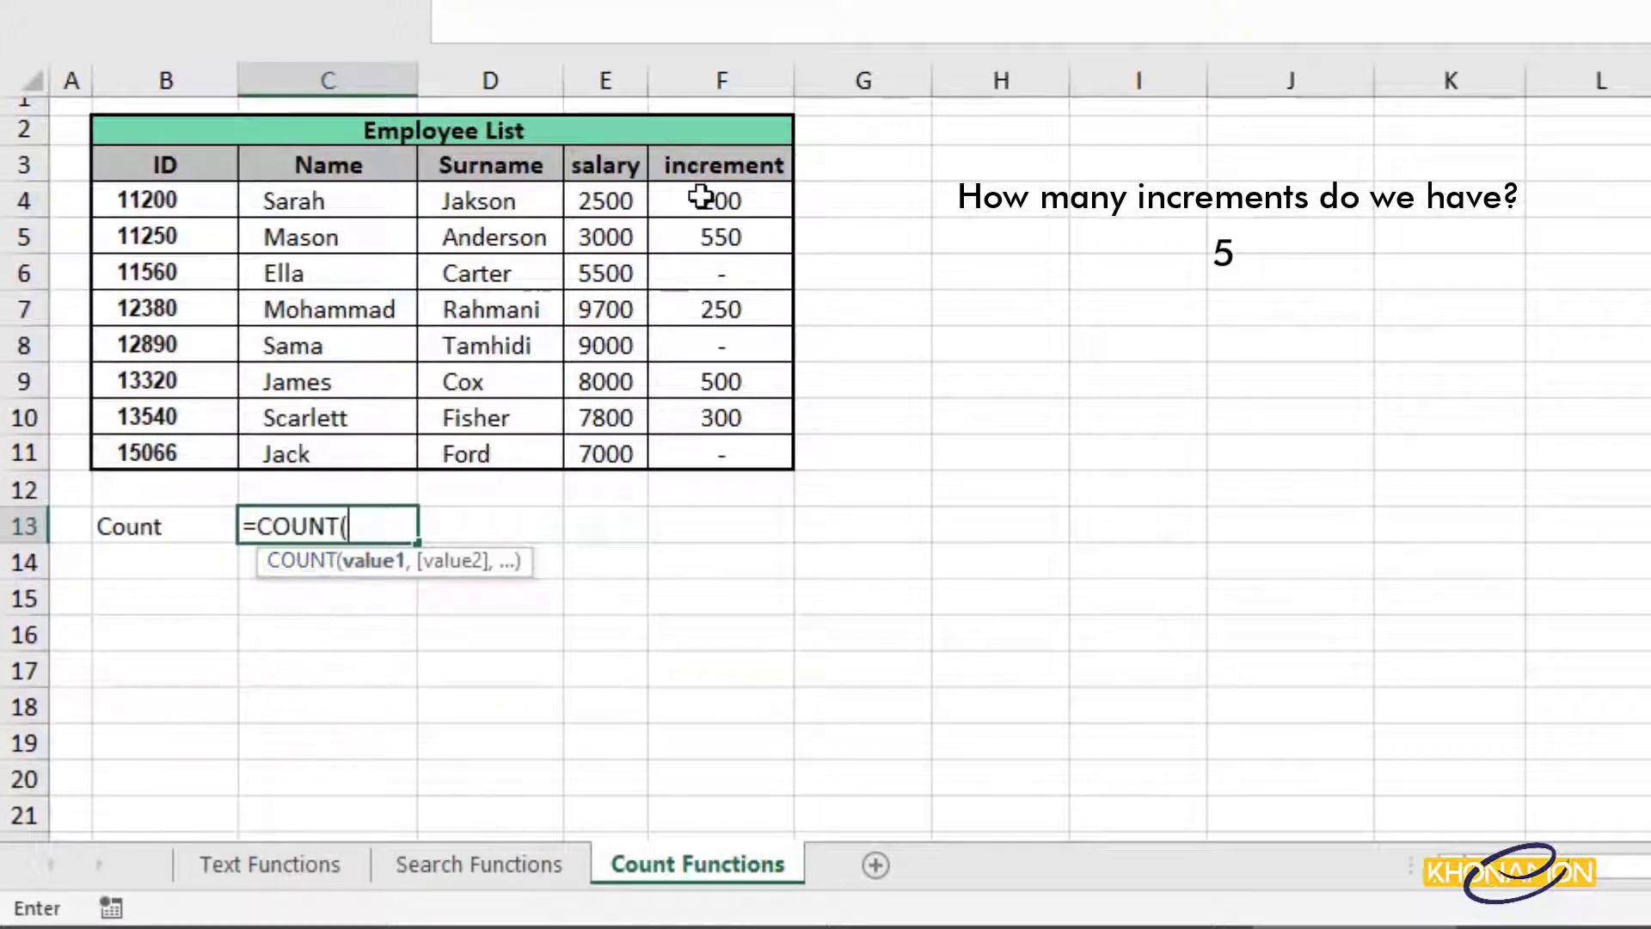
left_click_drag(698, 204, 701, 440)
type(")")
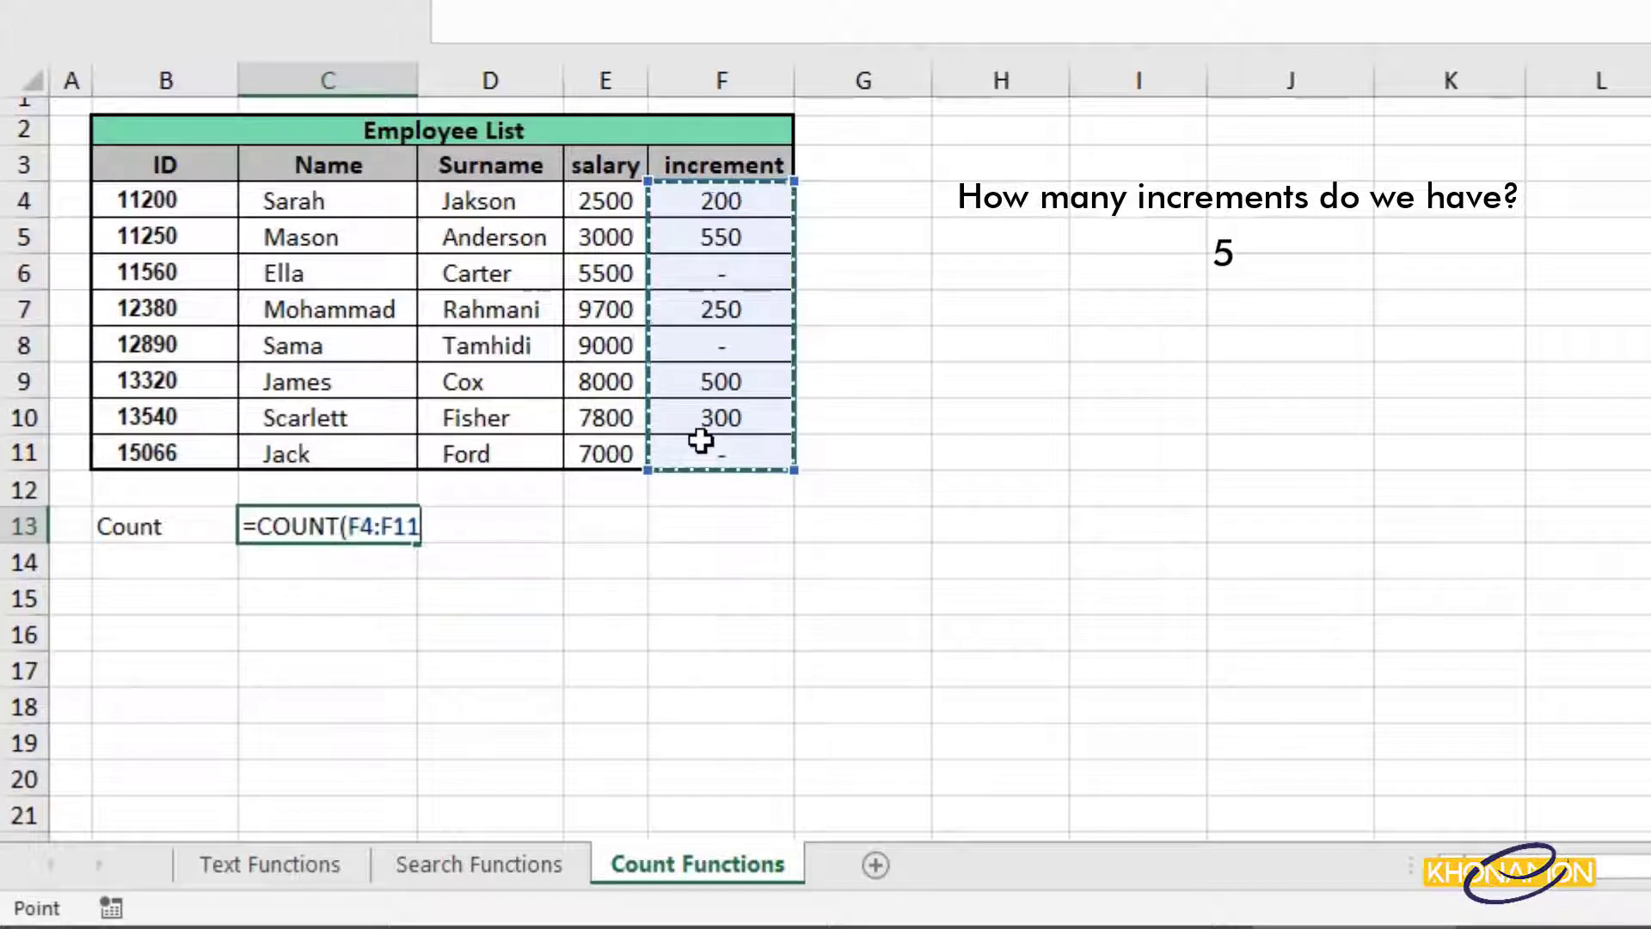
key("Return")
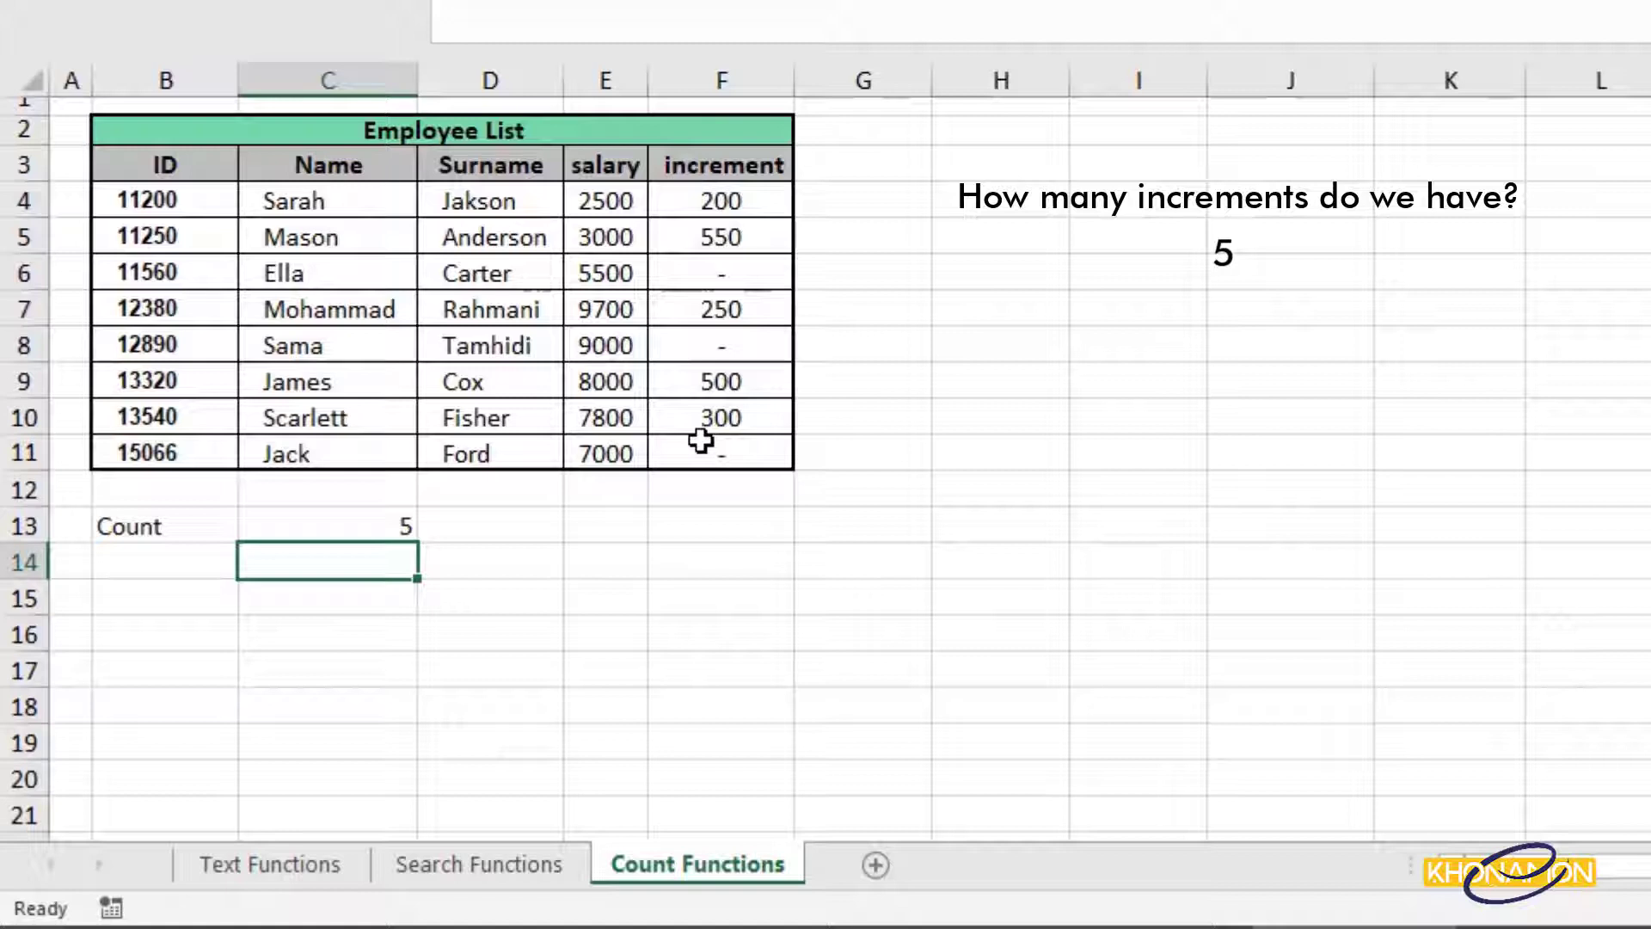
double_click(396, 524)
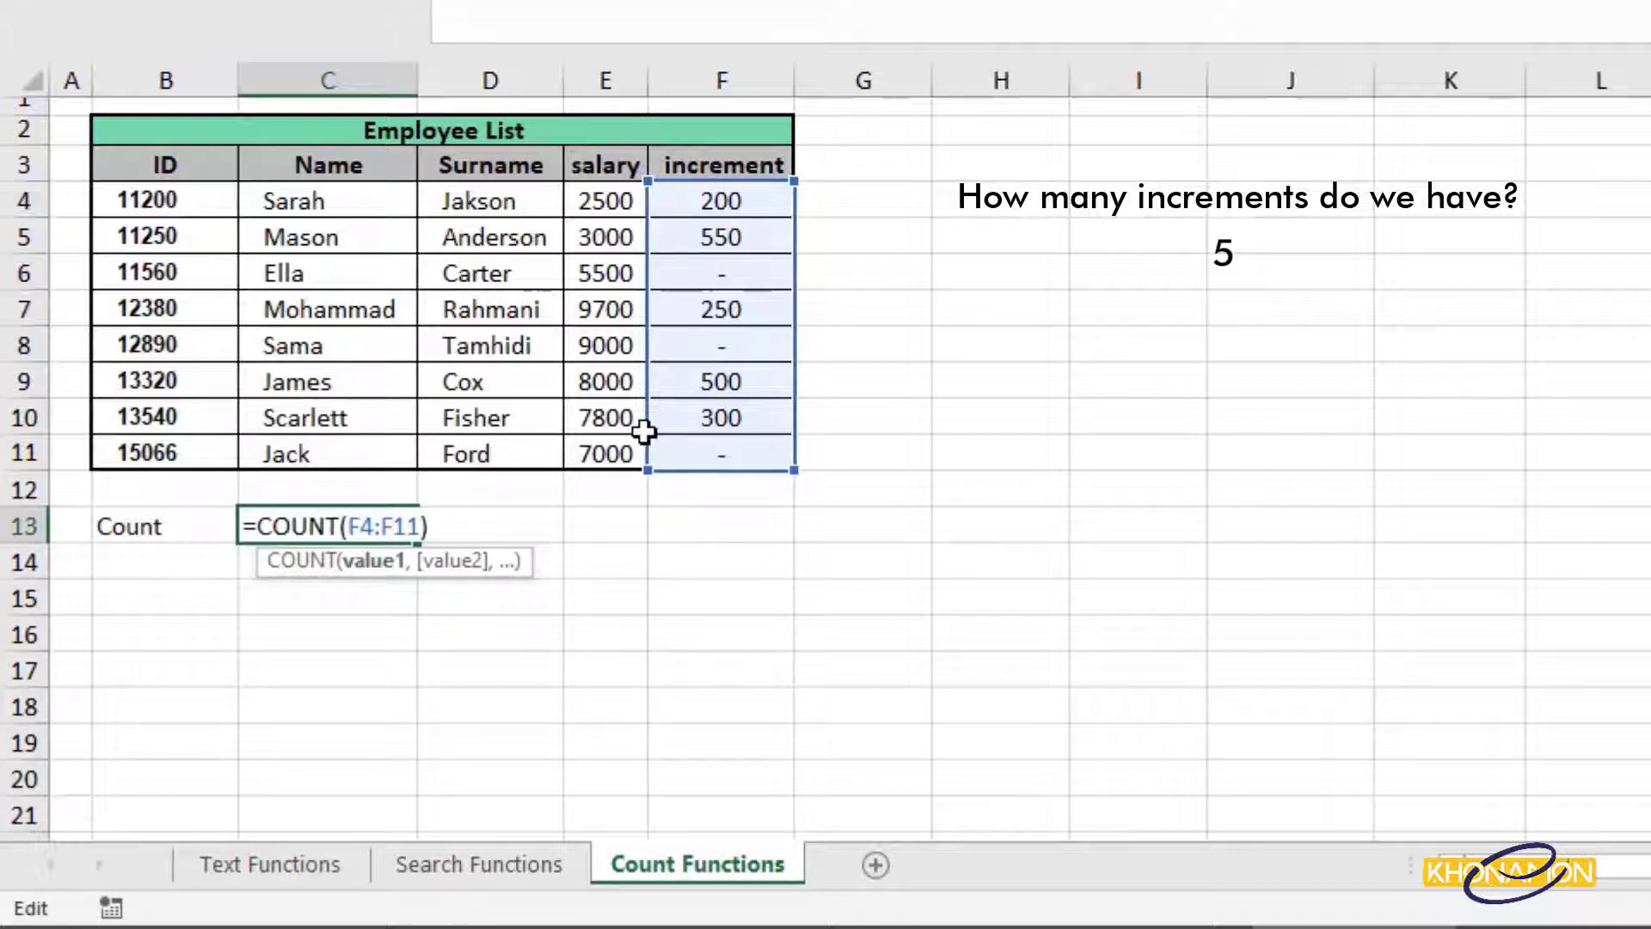
left_click_drag(646, 430, 372, 427)
key("Return")
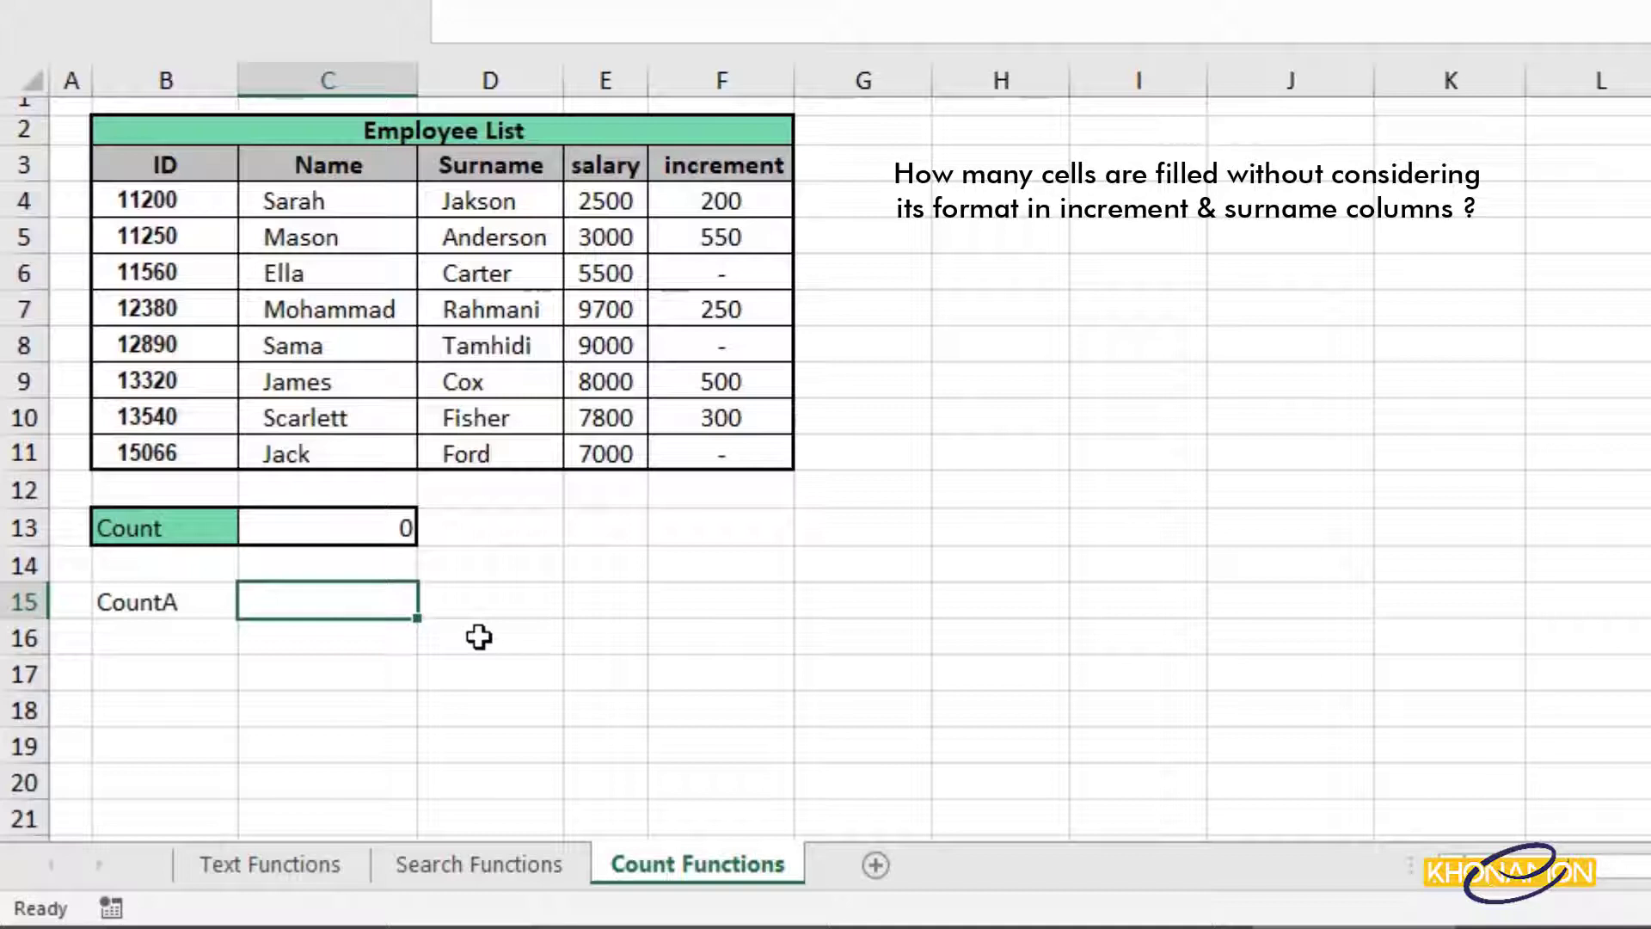
Enter =COUNTA(F4:F11,D4:D11) in C15.
type("=count")
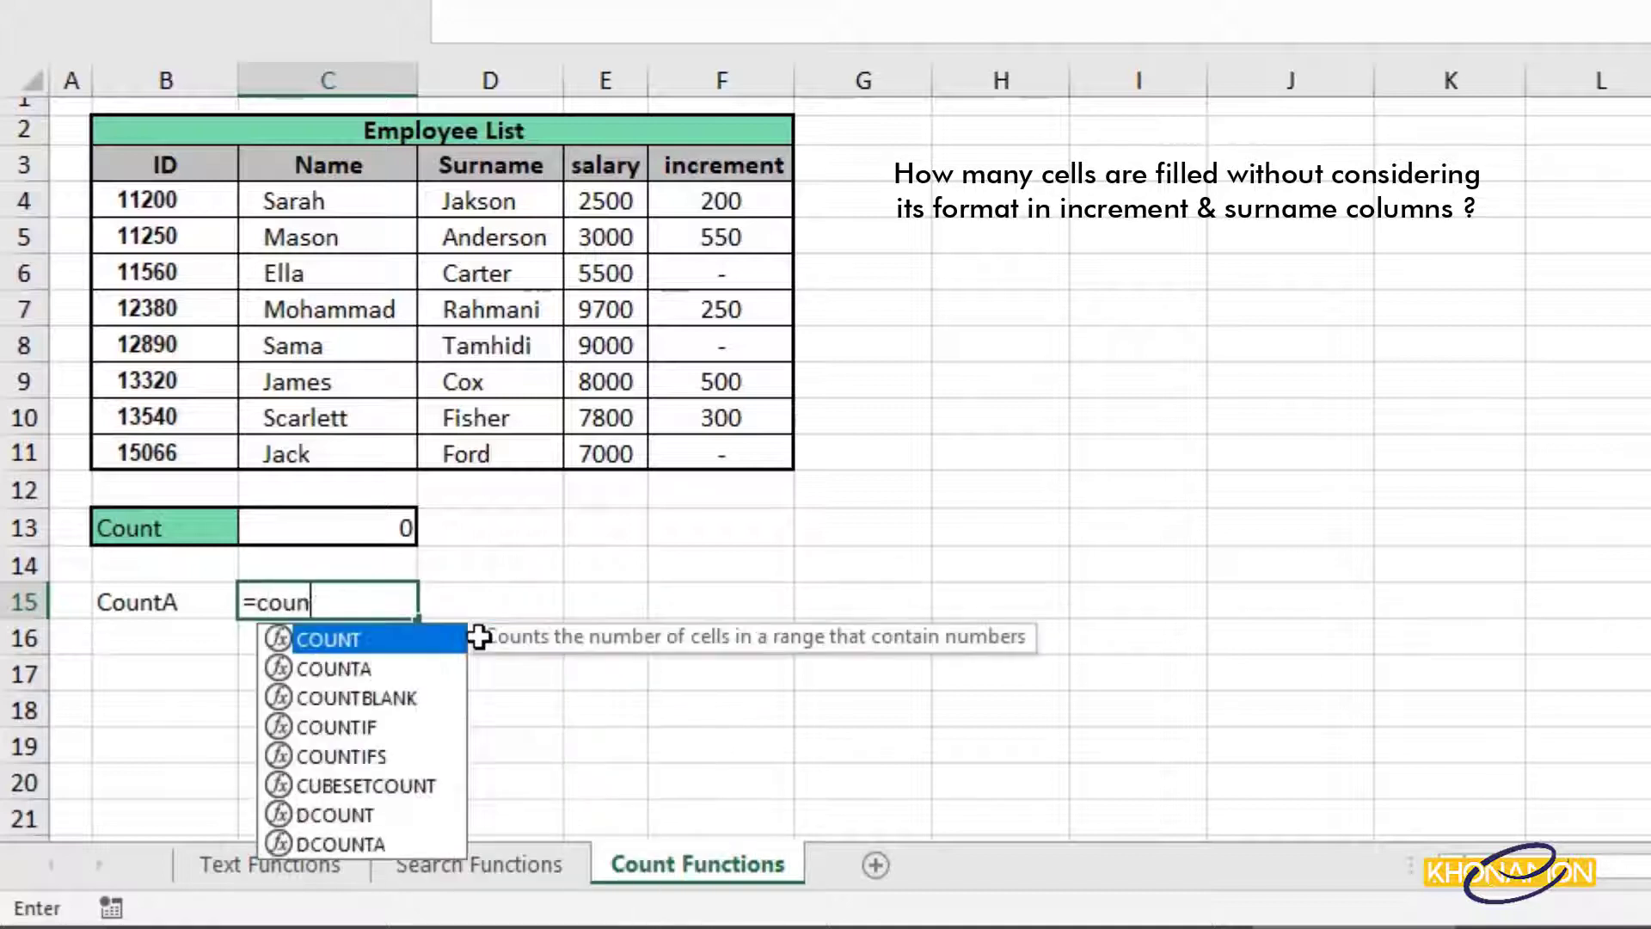
double_click(457, 666)
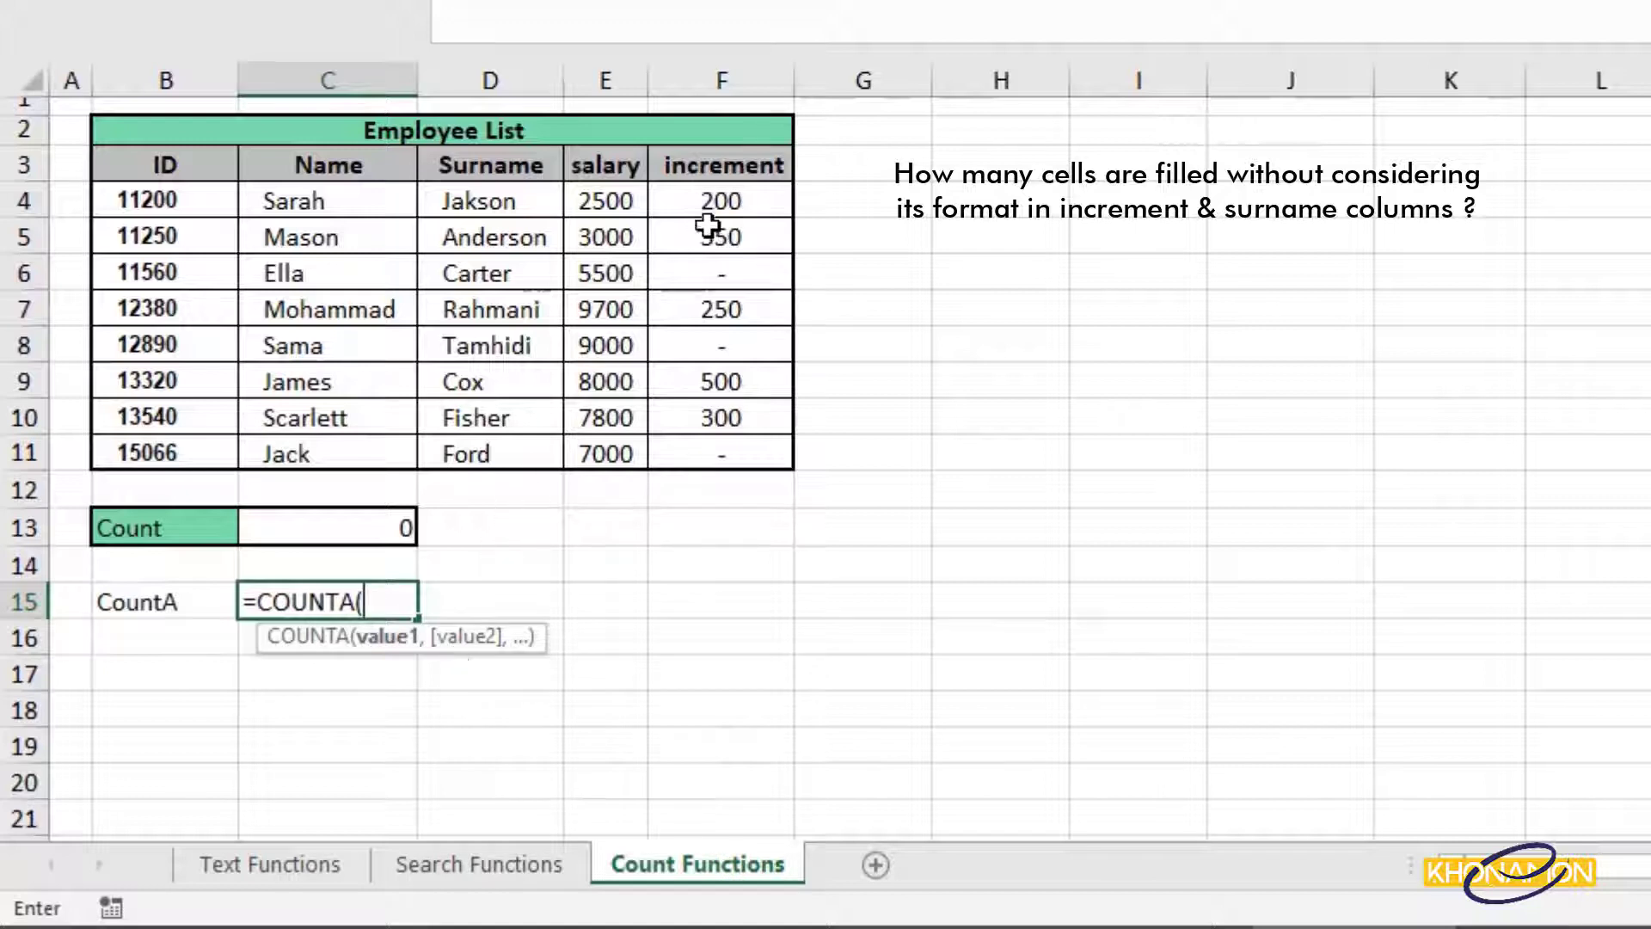
left_click_drag(707, 206, 729, 454)
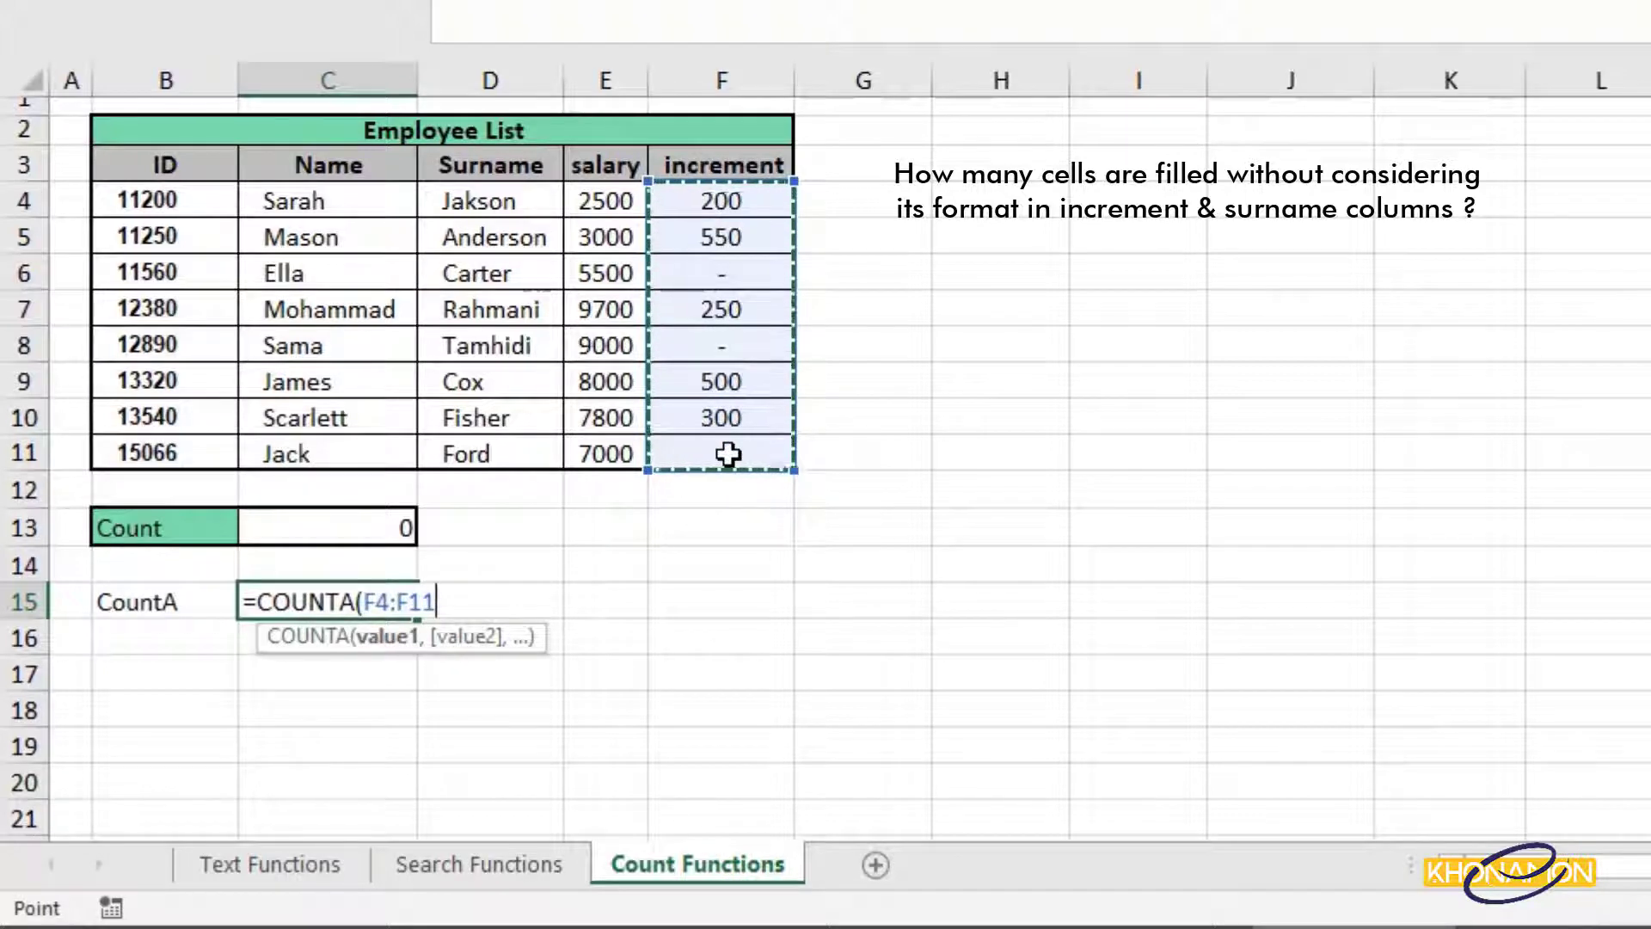
type(",")
left_click_drag(527, 207, 525, 442)
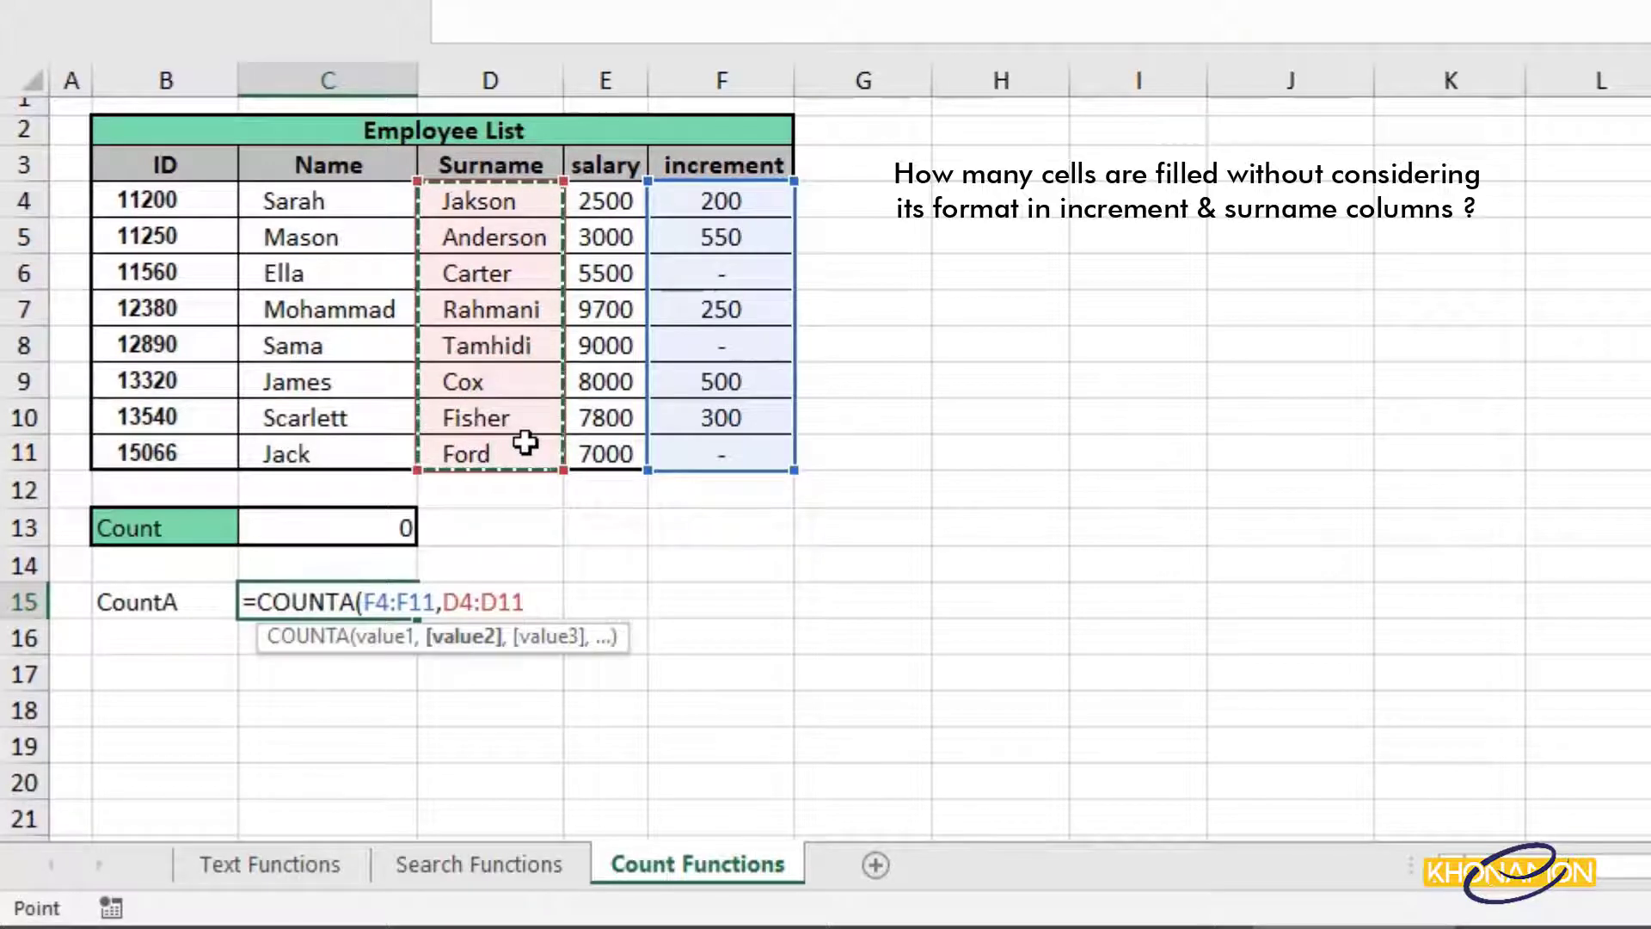
key("Return")
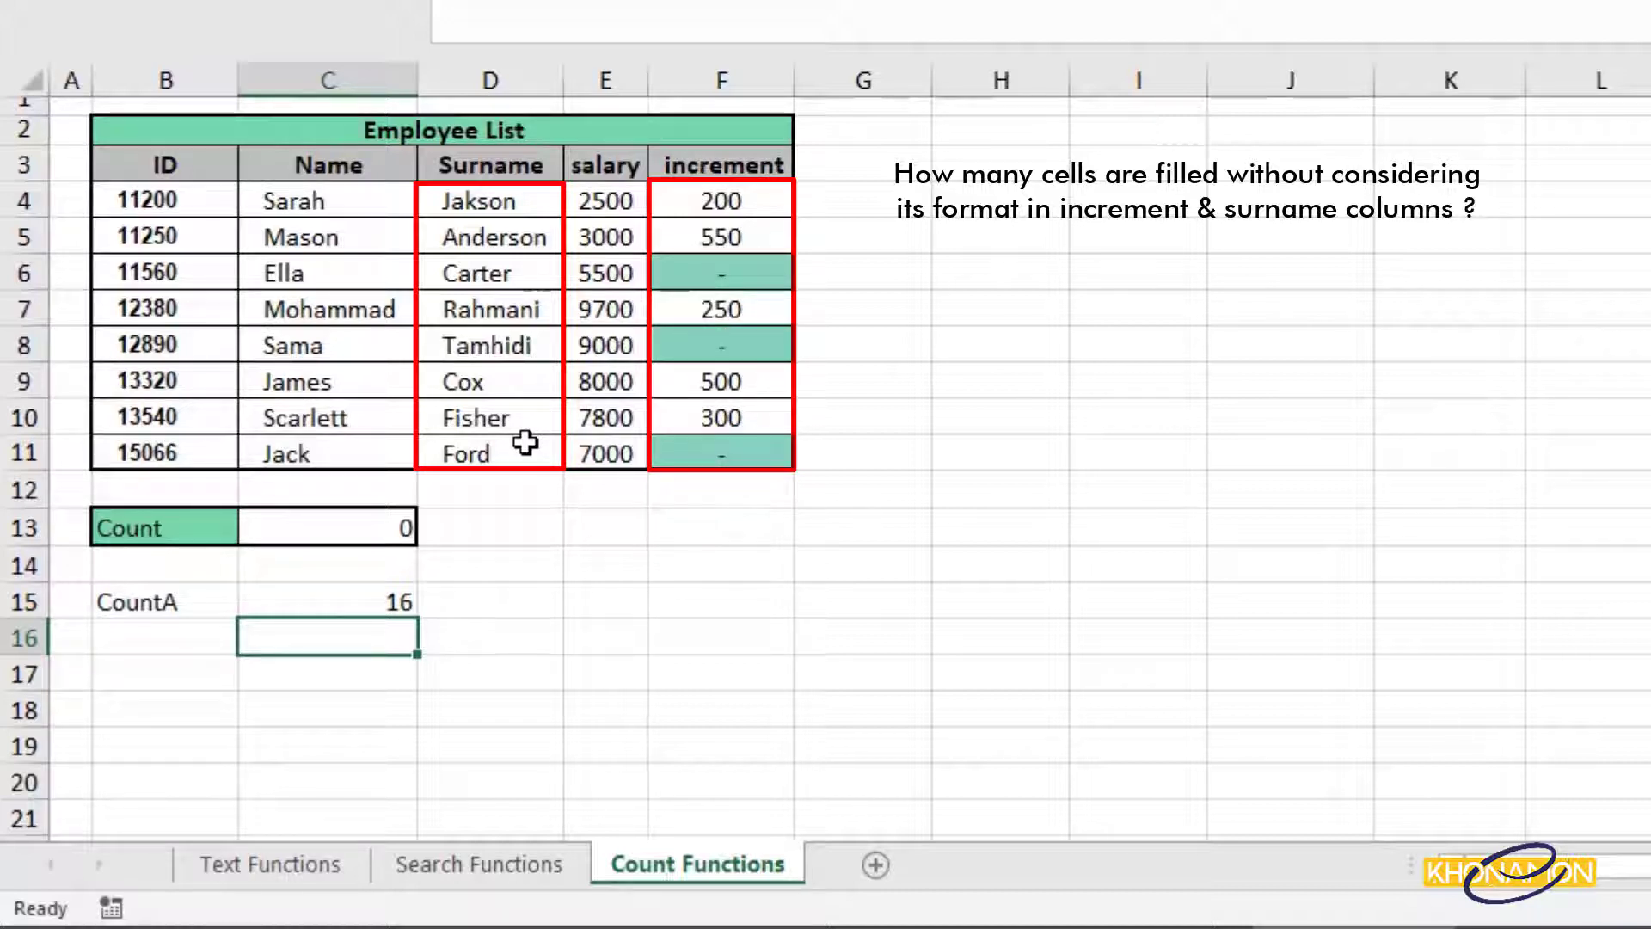
Clear the dashes in F6, F8 and F11 so the CountA result reads 14.
left_click(735, 277)
key("Delete")
left_click(740, 346)
key("Delete")
left_click(765, 454)
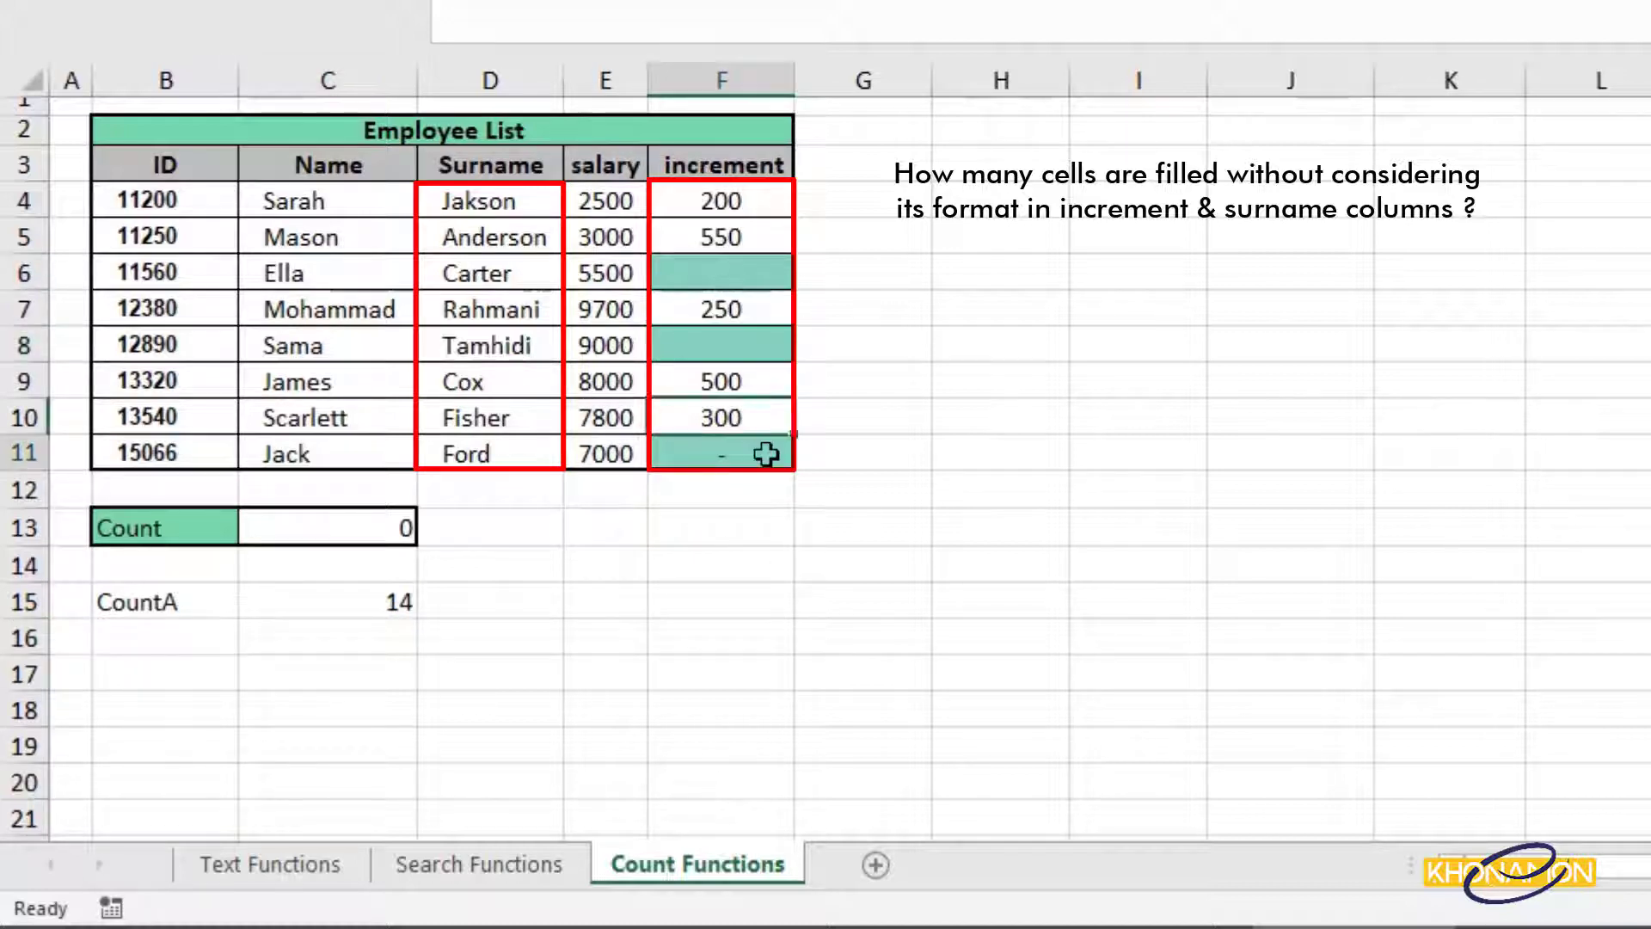
key("Delete")
left_click(361, 614)
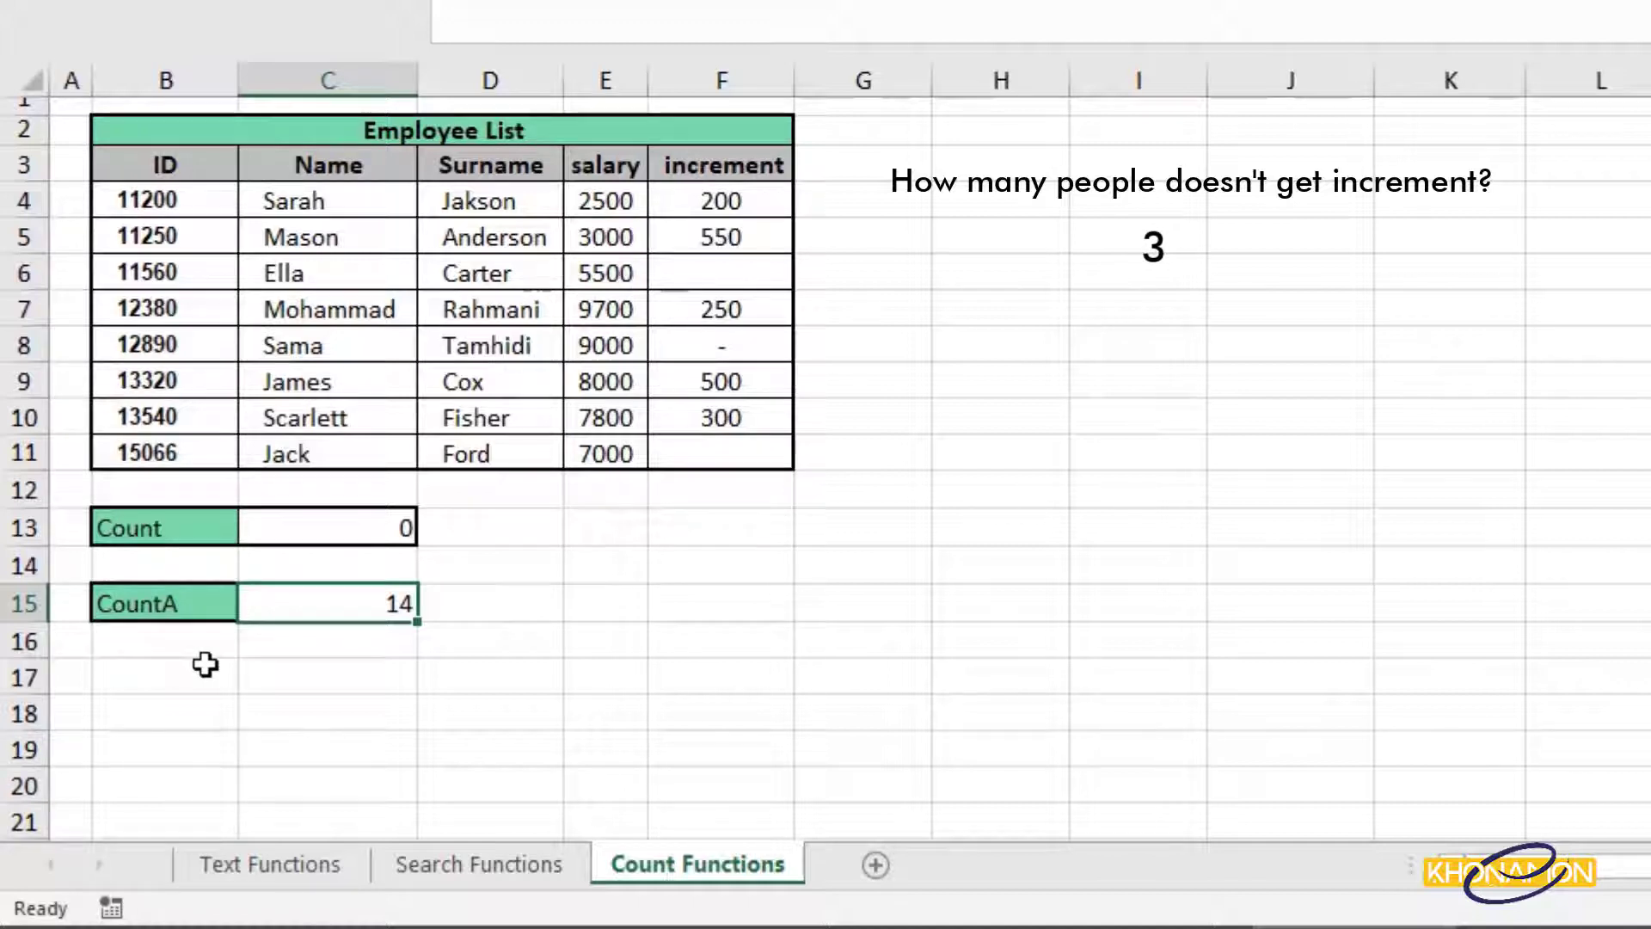
Label B17 CountBlank, enter =COUNTBLANK(F4:F11) in C17, and clear the F8 dash so it returns 3.
left_click(215, 664)
type("CountBlank")
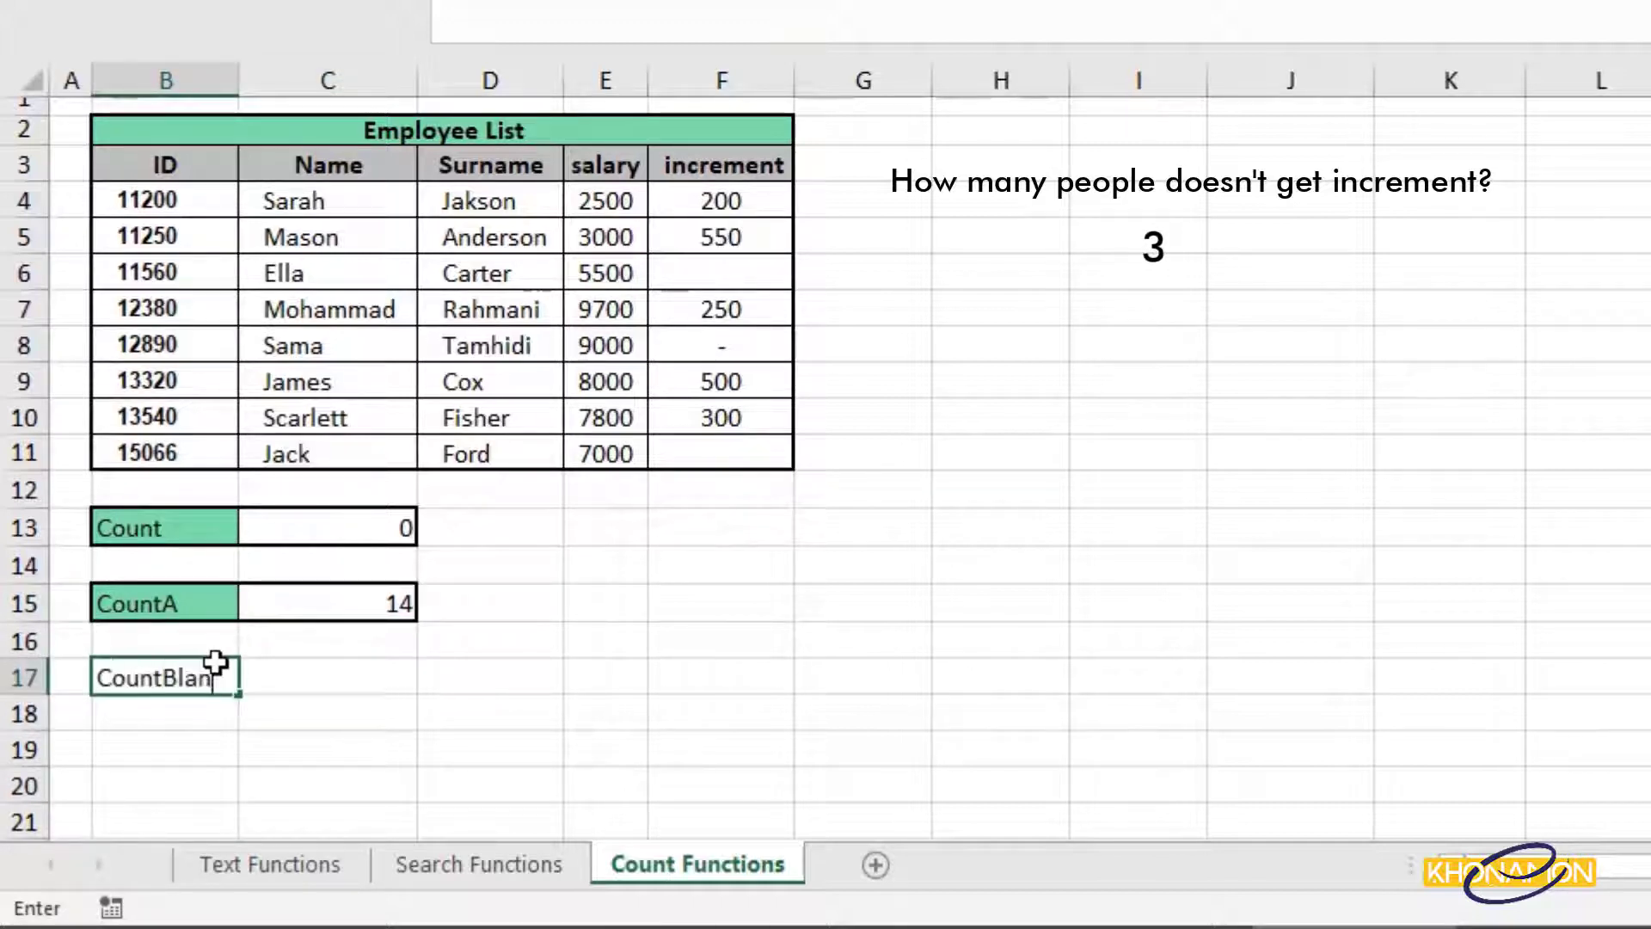
key("Tab")
type("=count")
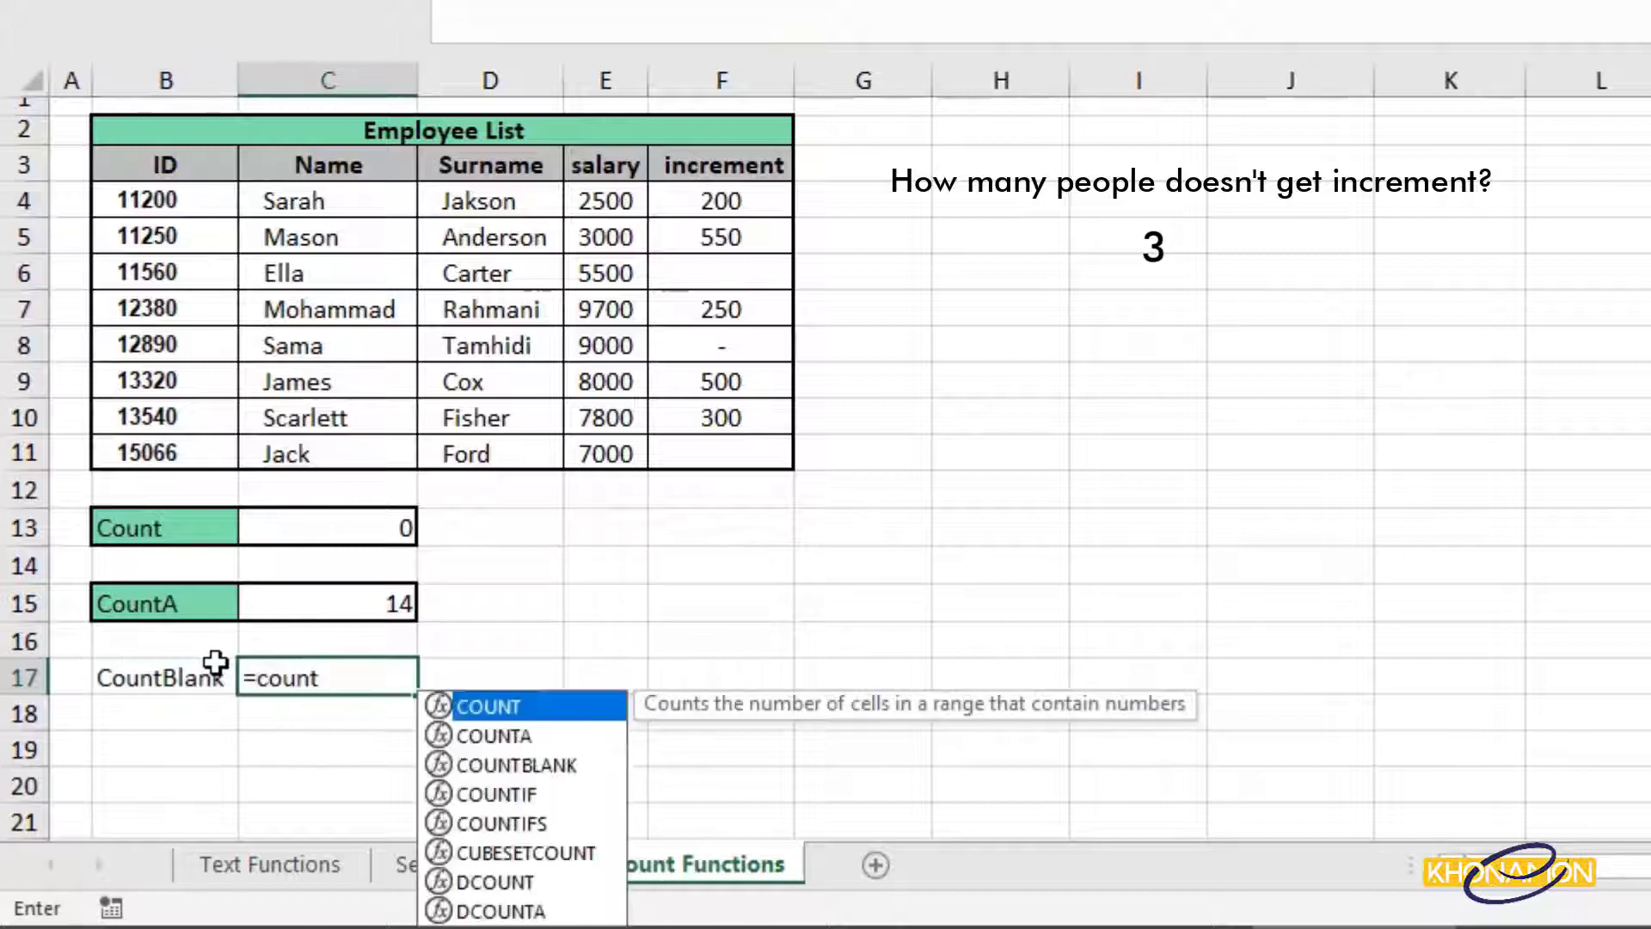
double_click(565, 765)
left_click_drag(722, 202, 748, 461)
key("Return")
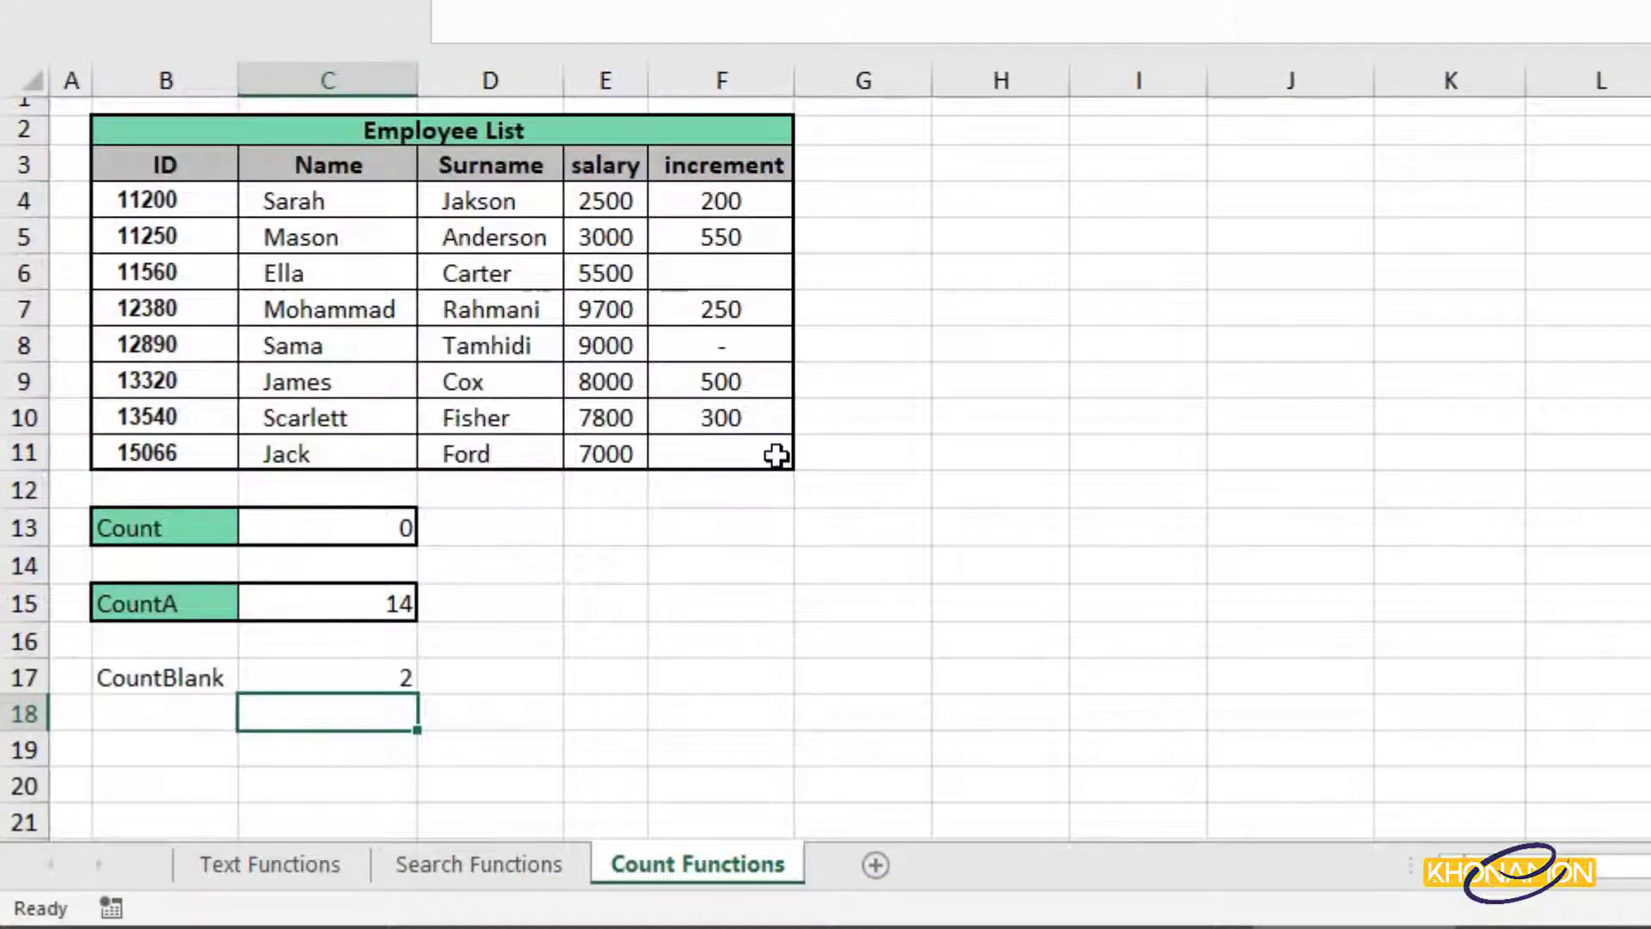
left_click(773, 348)
key("Delete")
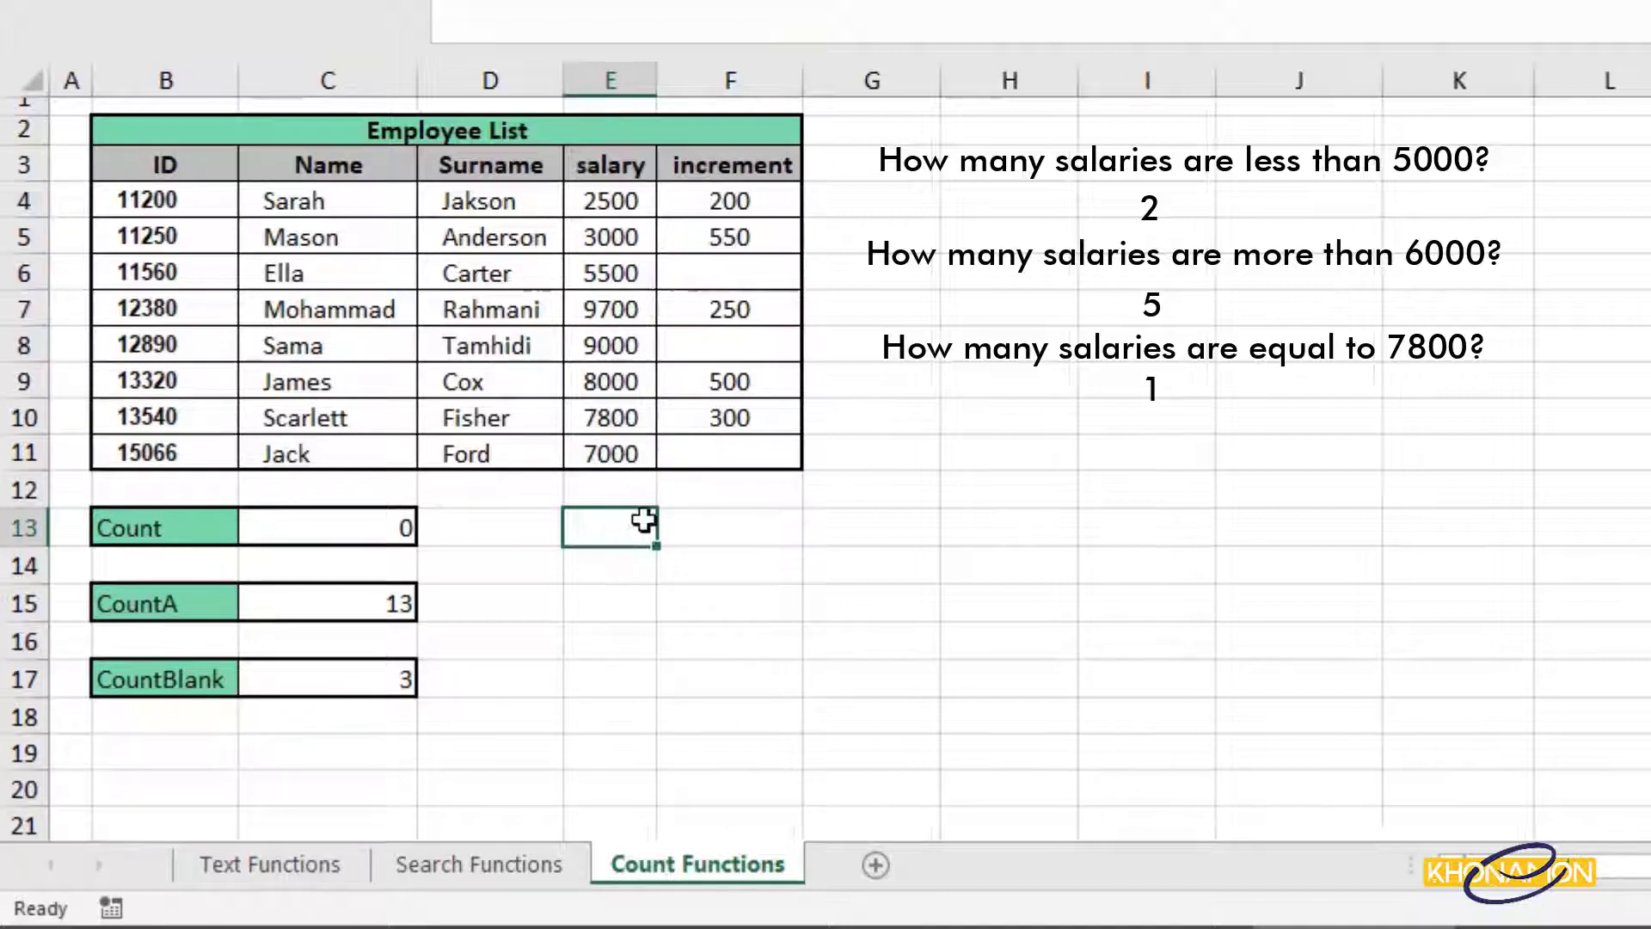
Label E13 and enter =COUNTIF(E4:E11,"<5000") returning 2, then select C5:E5 to show count 3.
type("Count")
key("Tab")
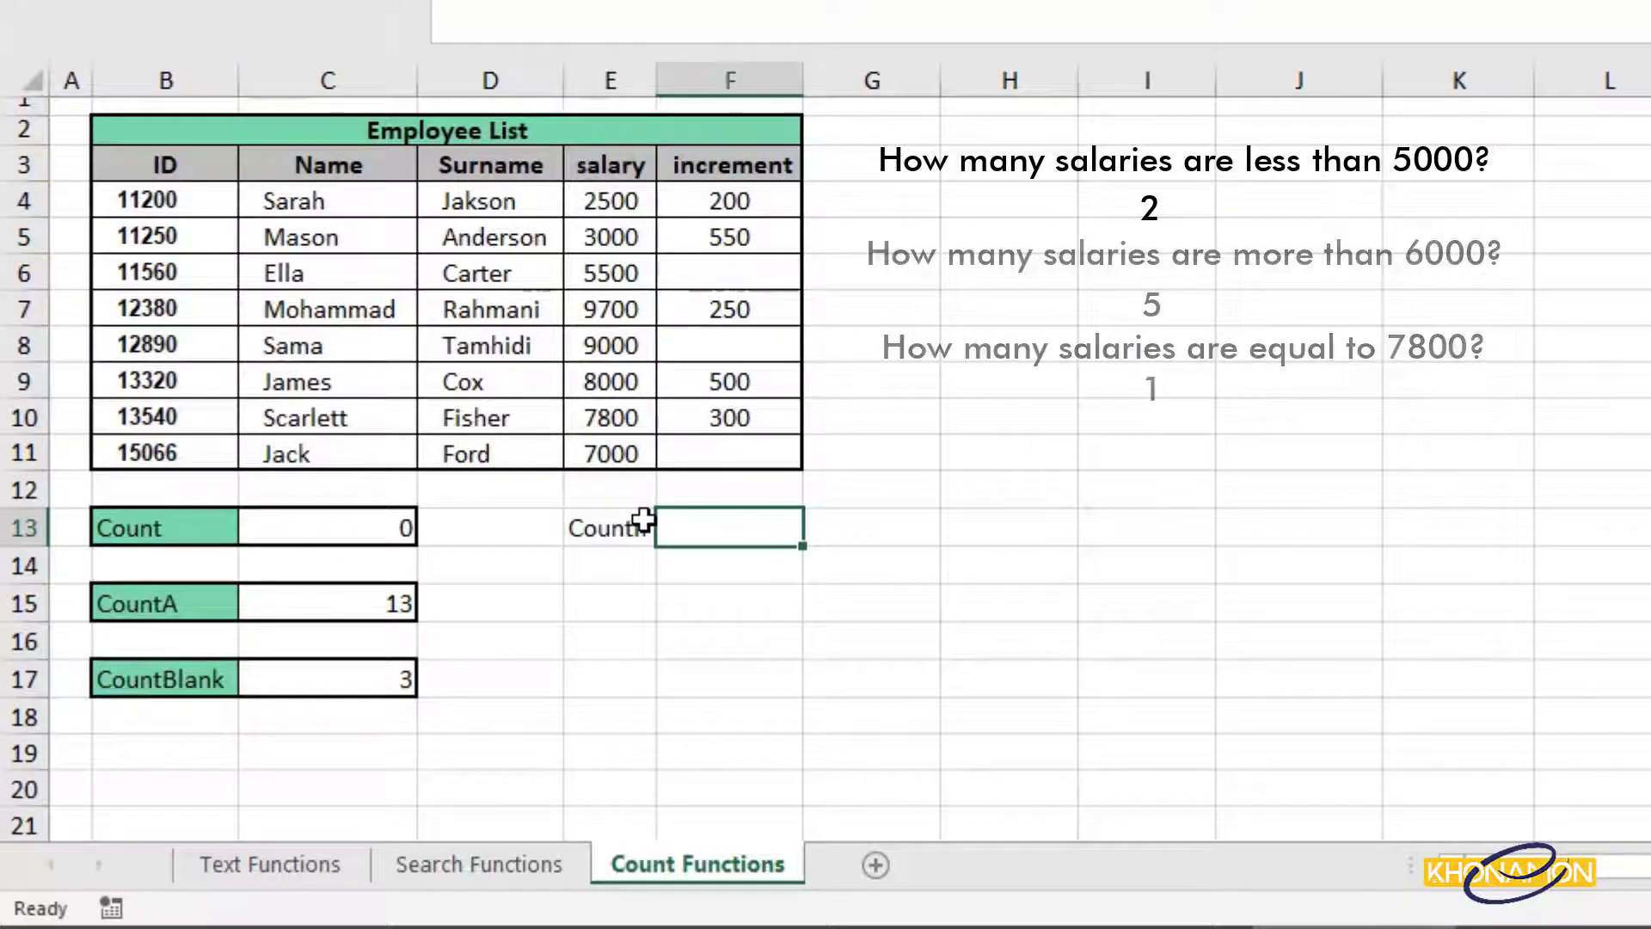
type("=count")
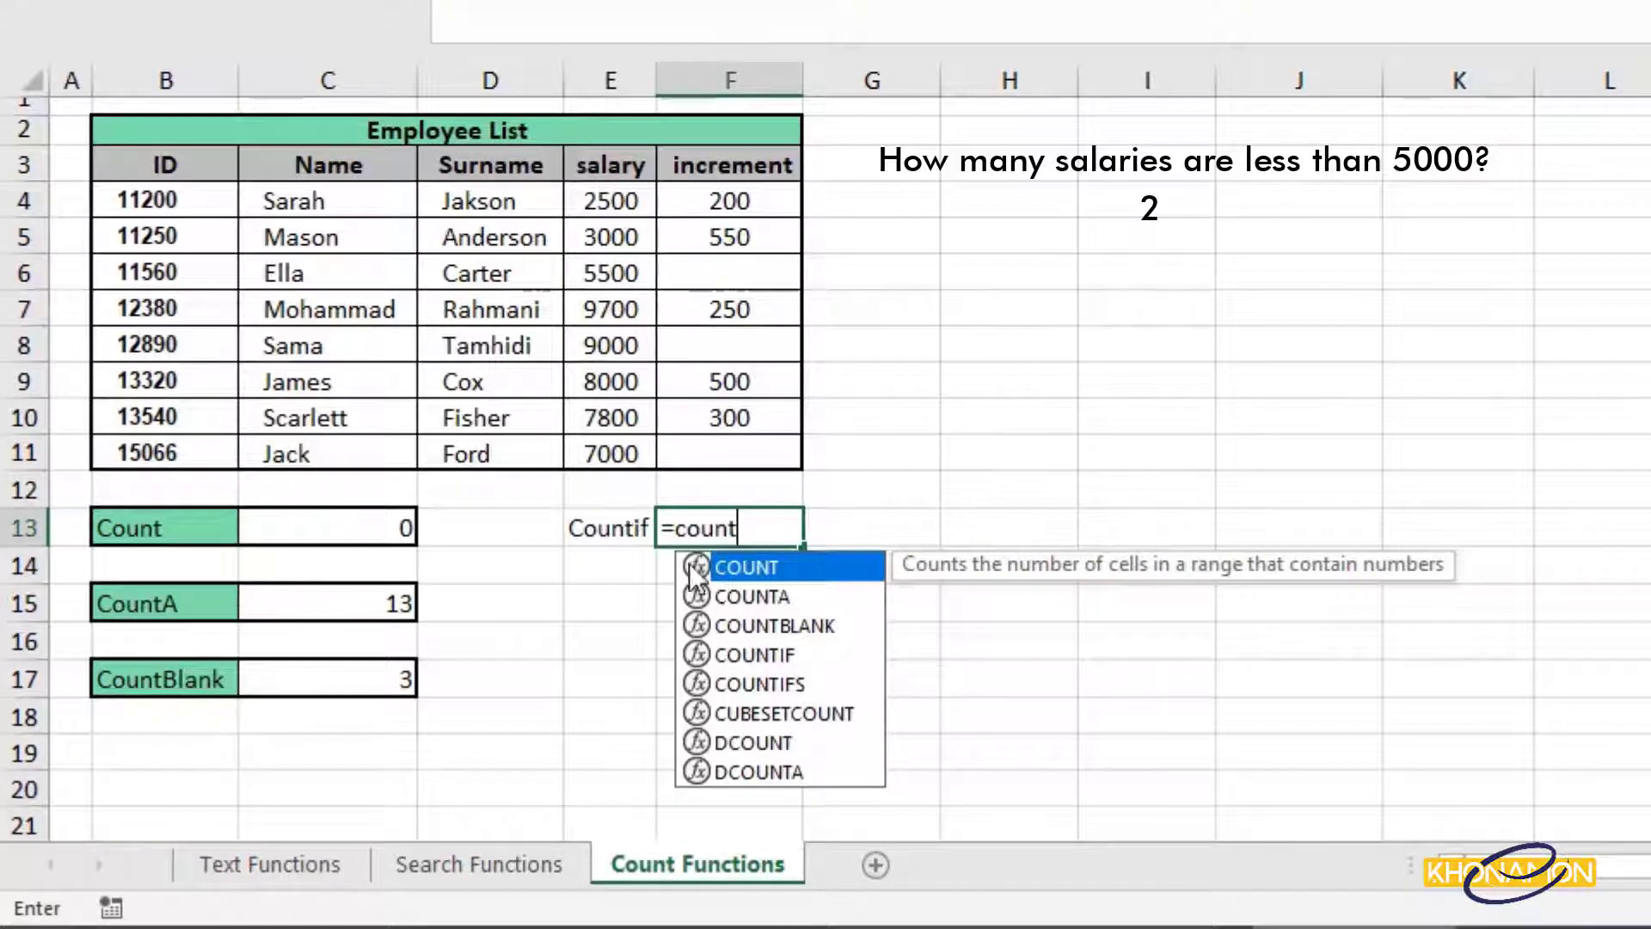
left_click(733, 652)
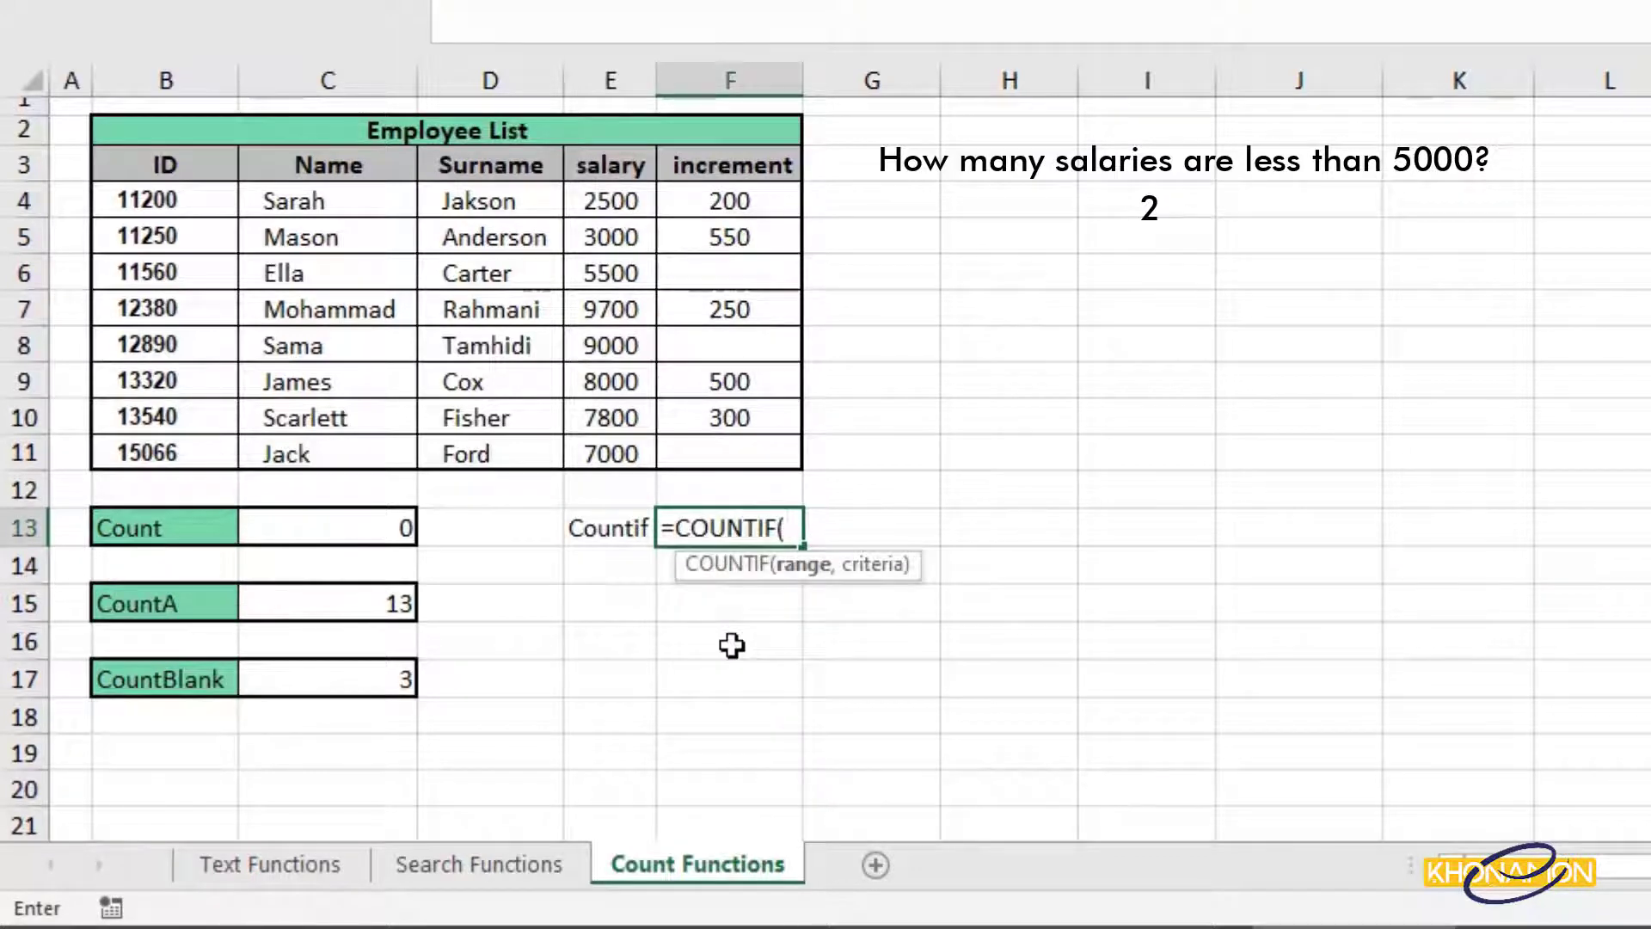
left_click_drag(636, 191, 644, 449)
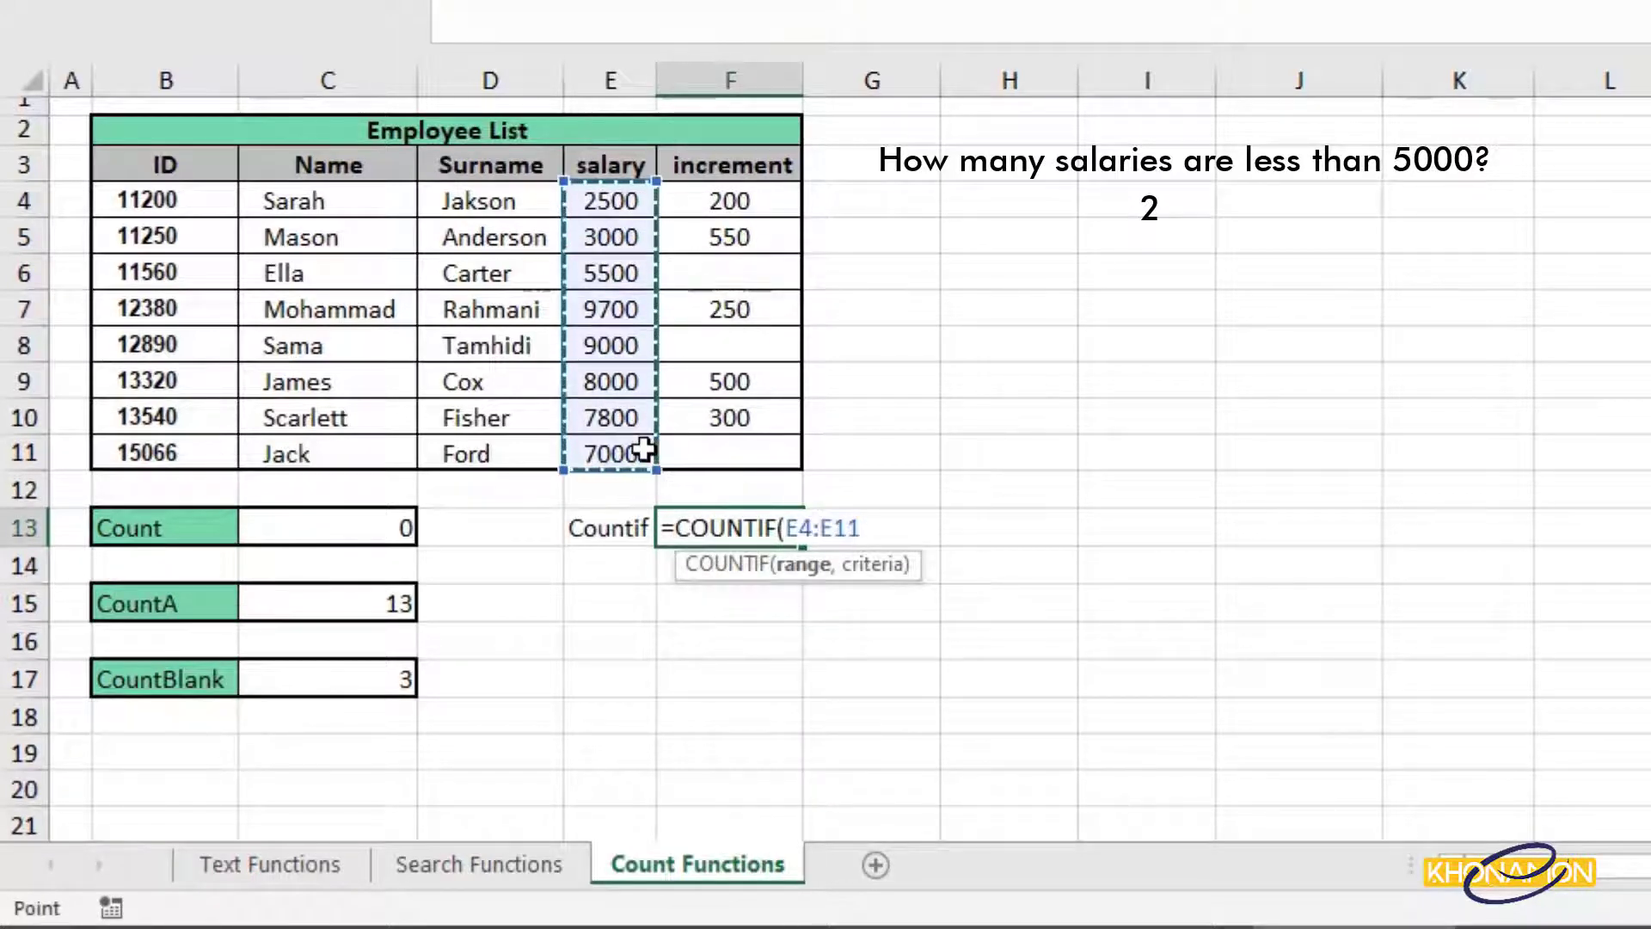
type(",\"")
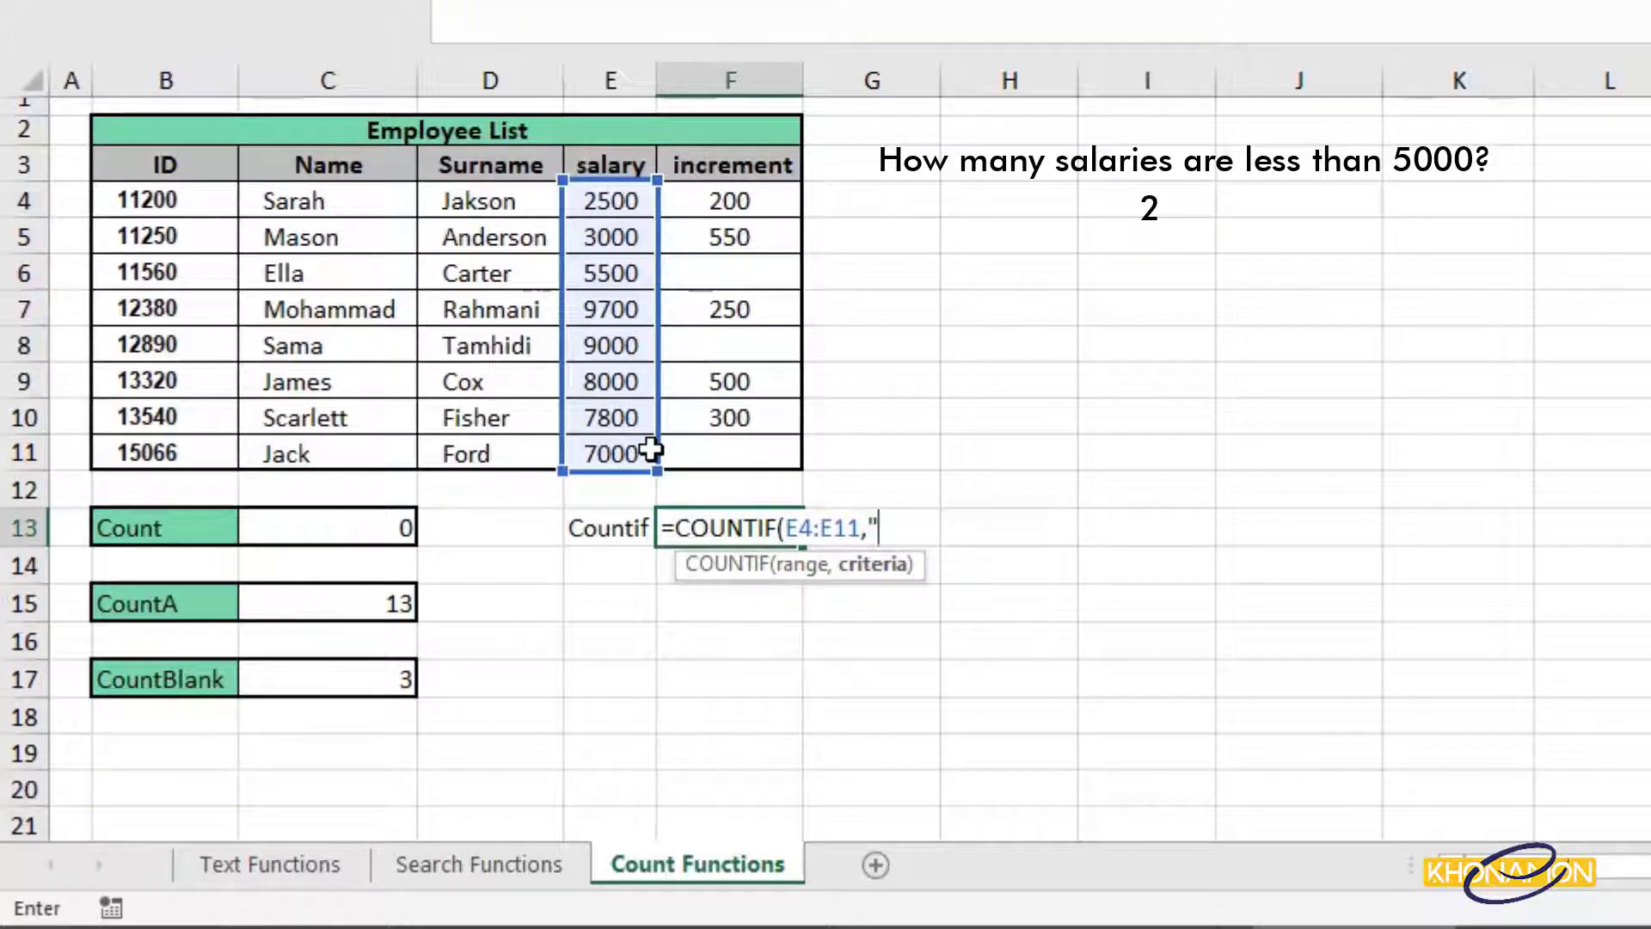
type("<5000\"")
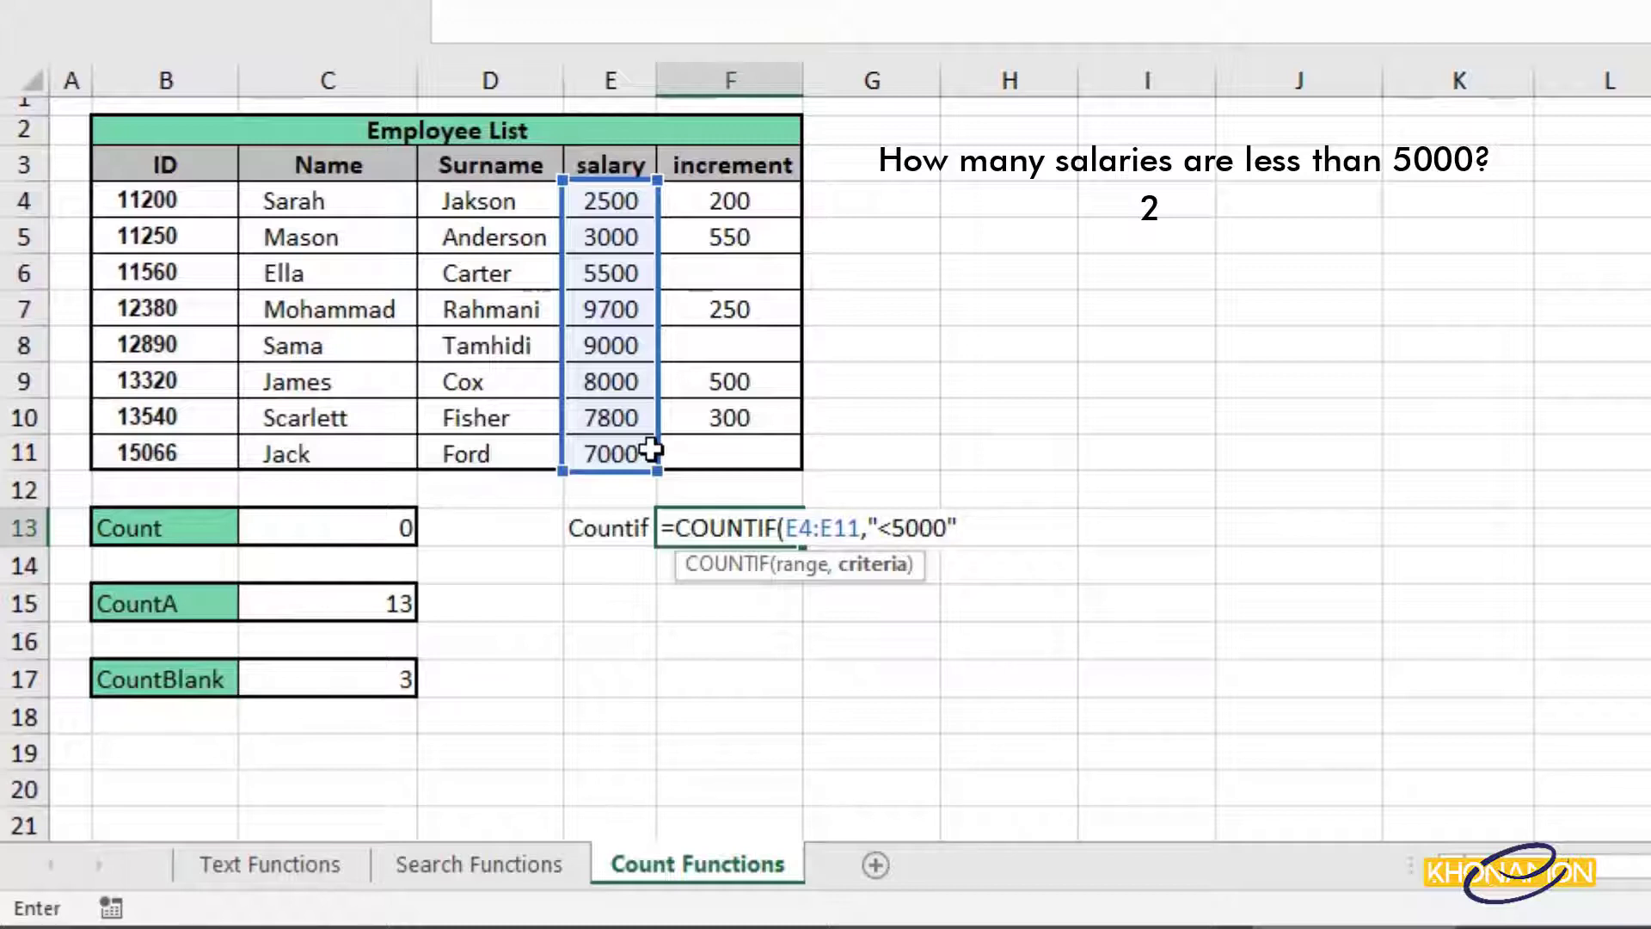
type(")")
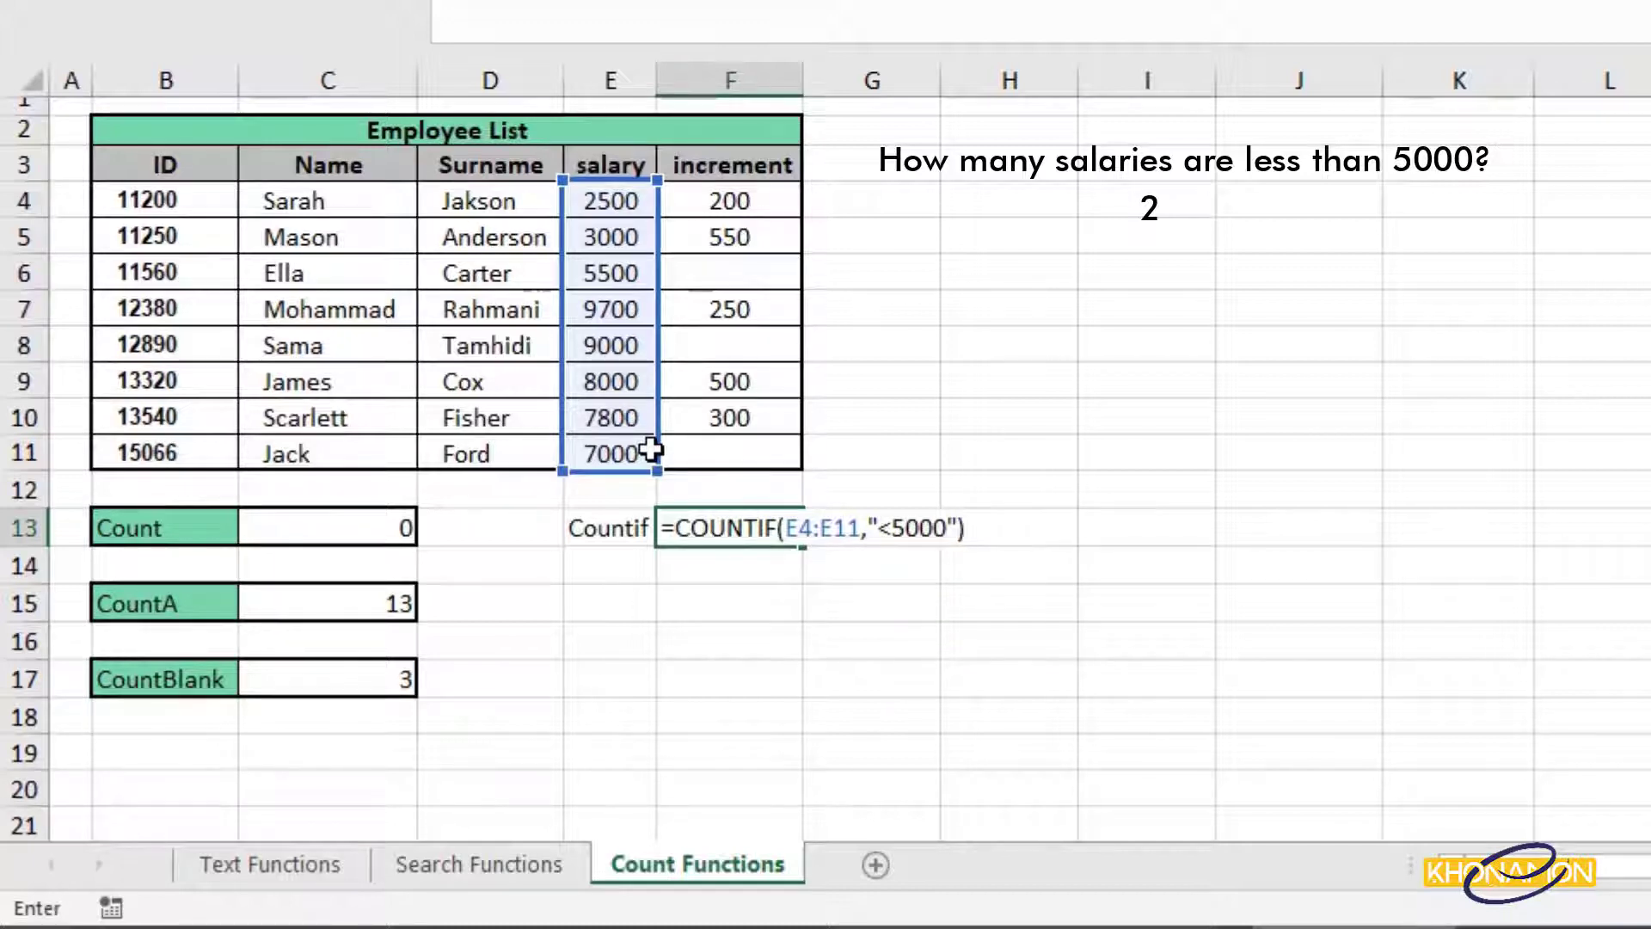
key("Return")
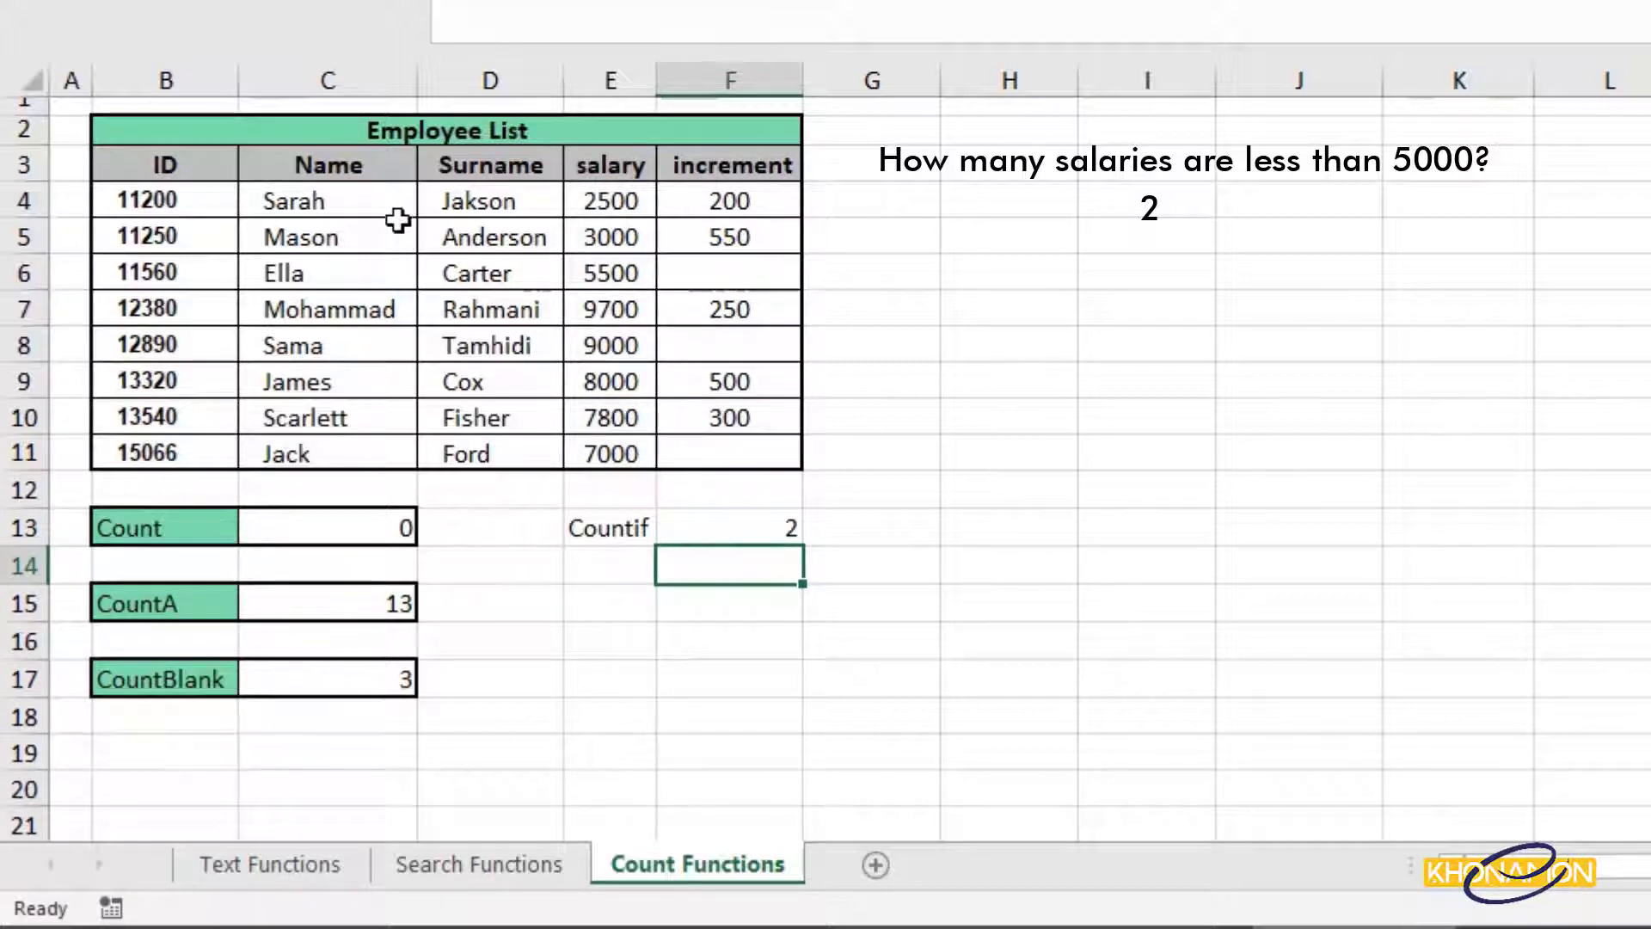
left_click_drag(388, 201, 620, 197)
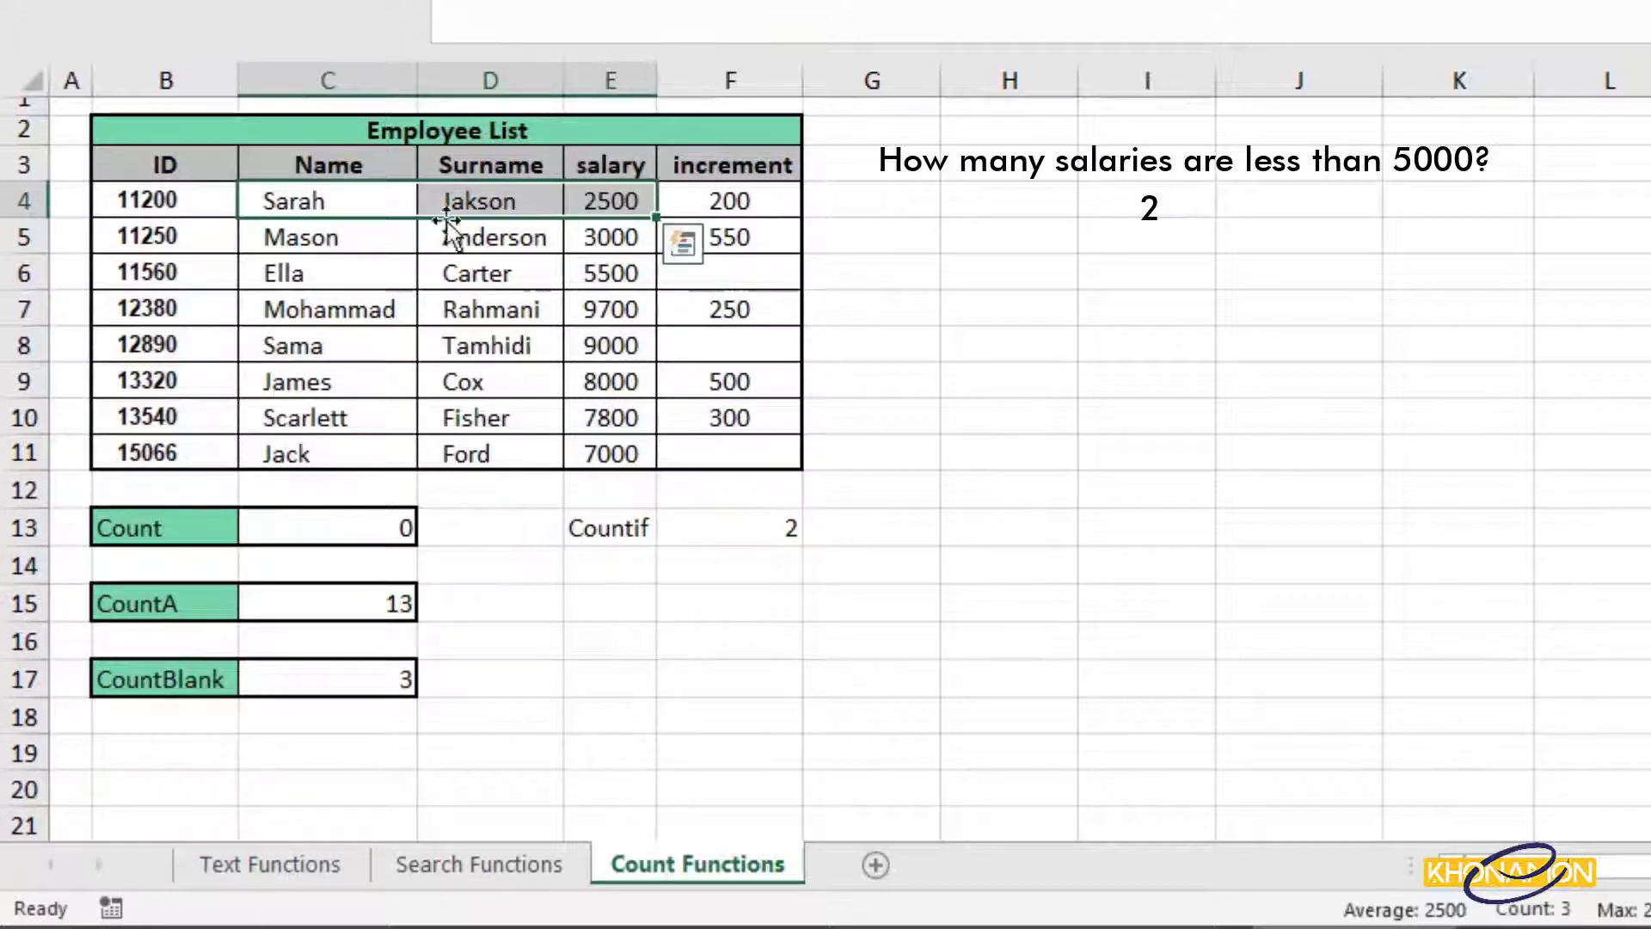
left_click_drag(339, 236, 611, 235)
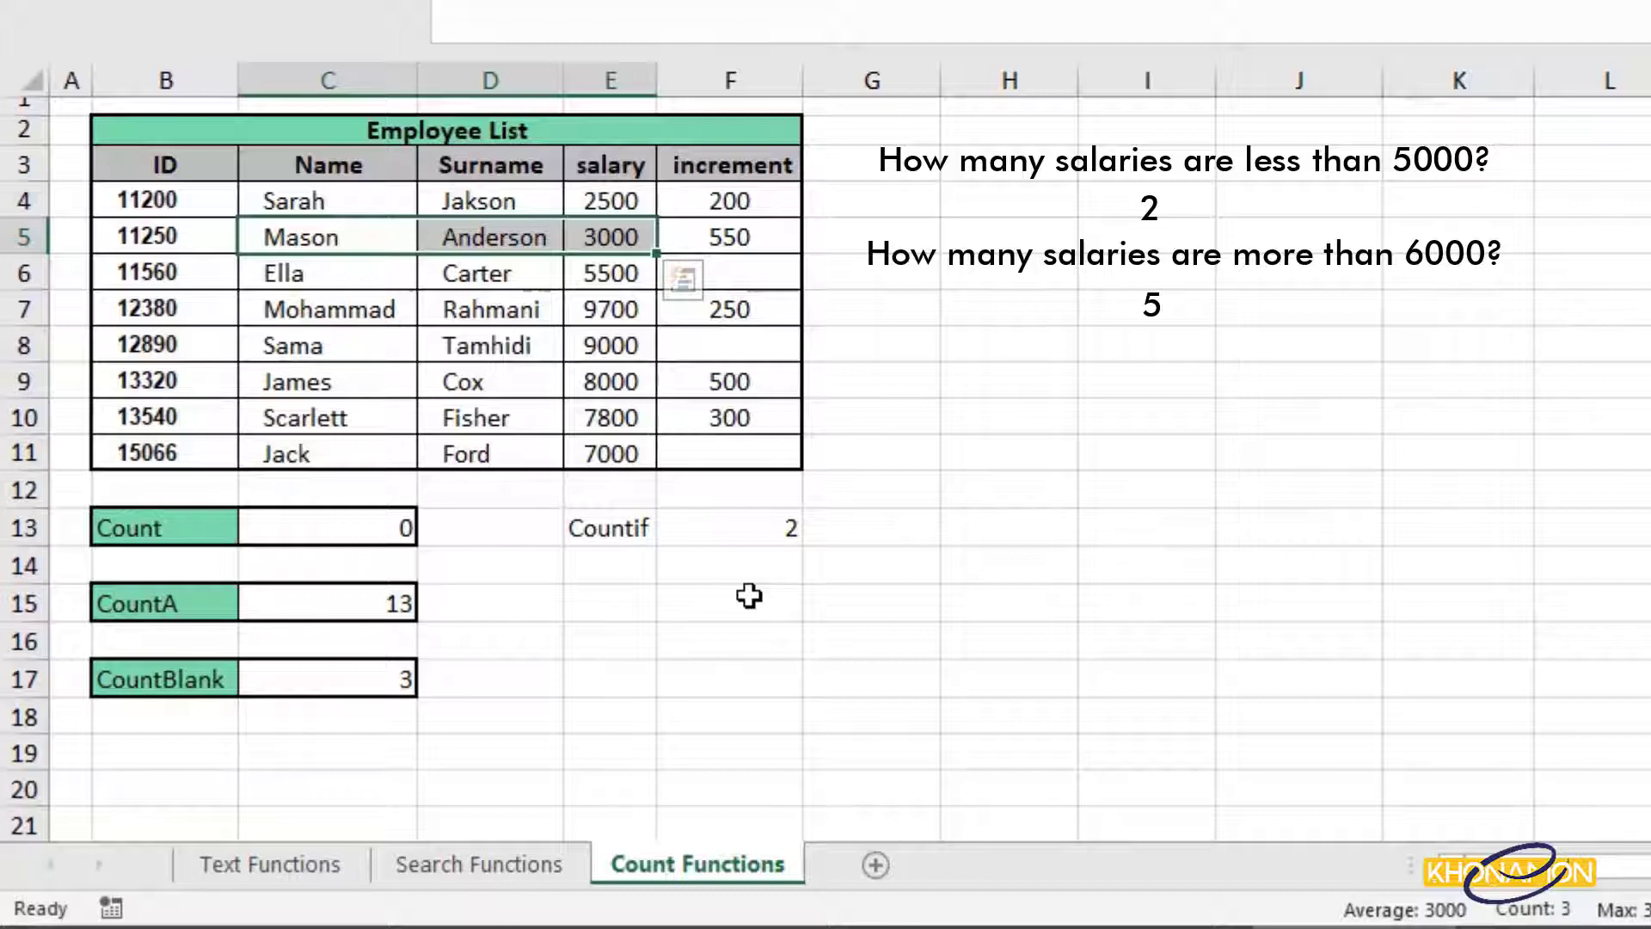
Enter =COUNTIF(E4:E11,">6000") in F14, which returns 5.
left_click(748, 564)
type("=count")
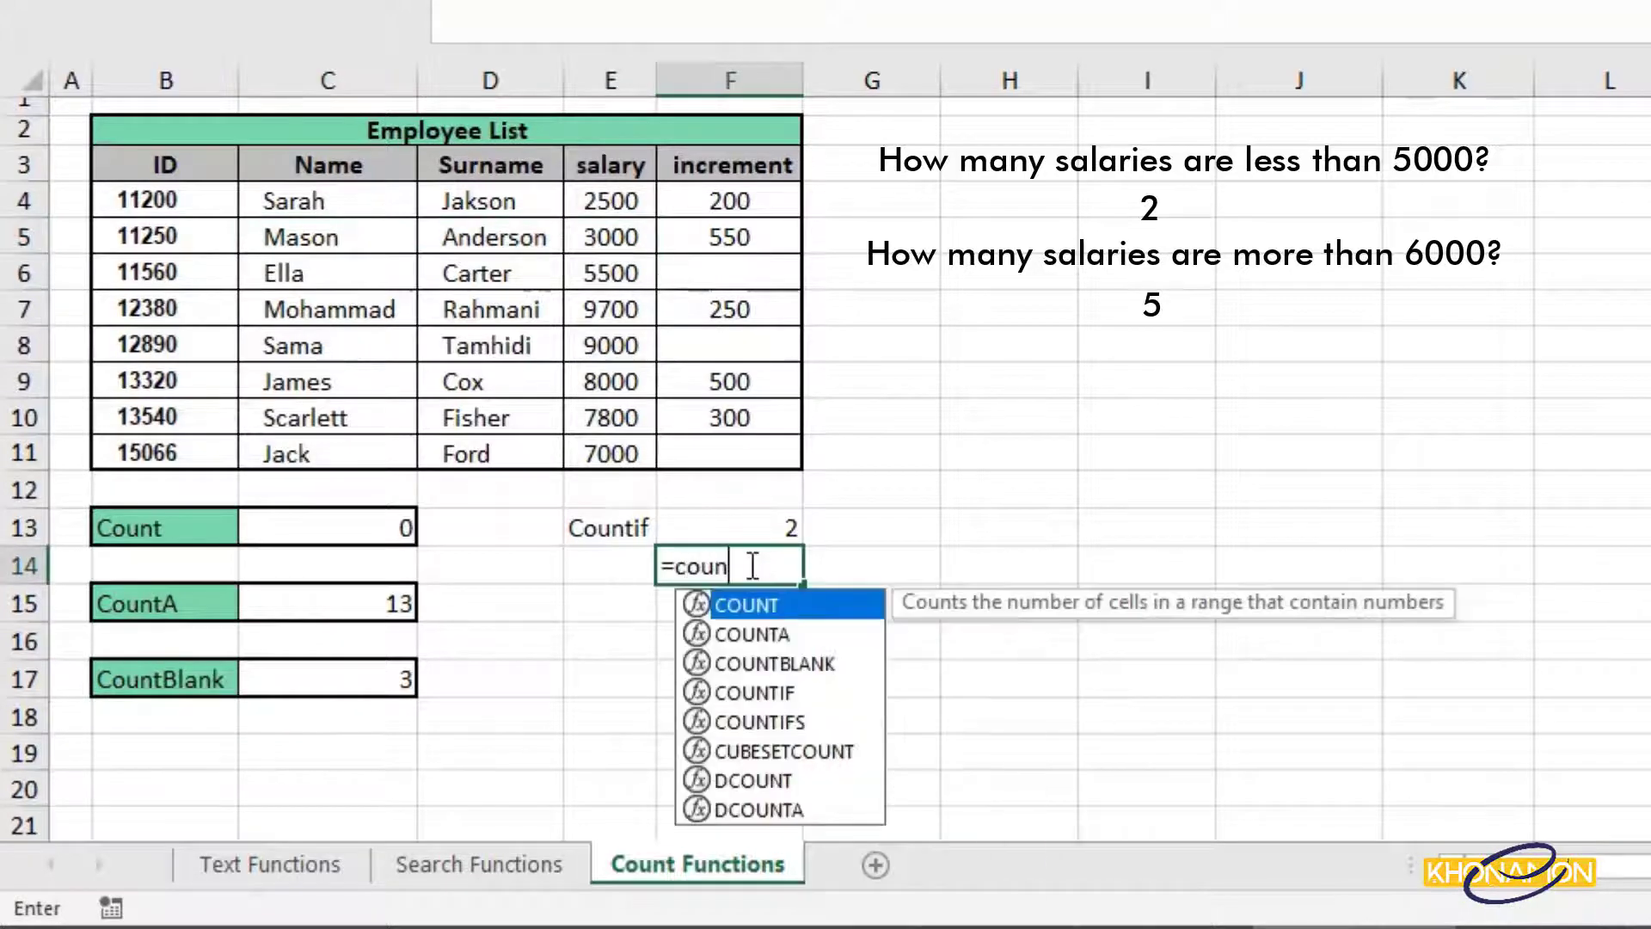
double_click(741, 691)
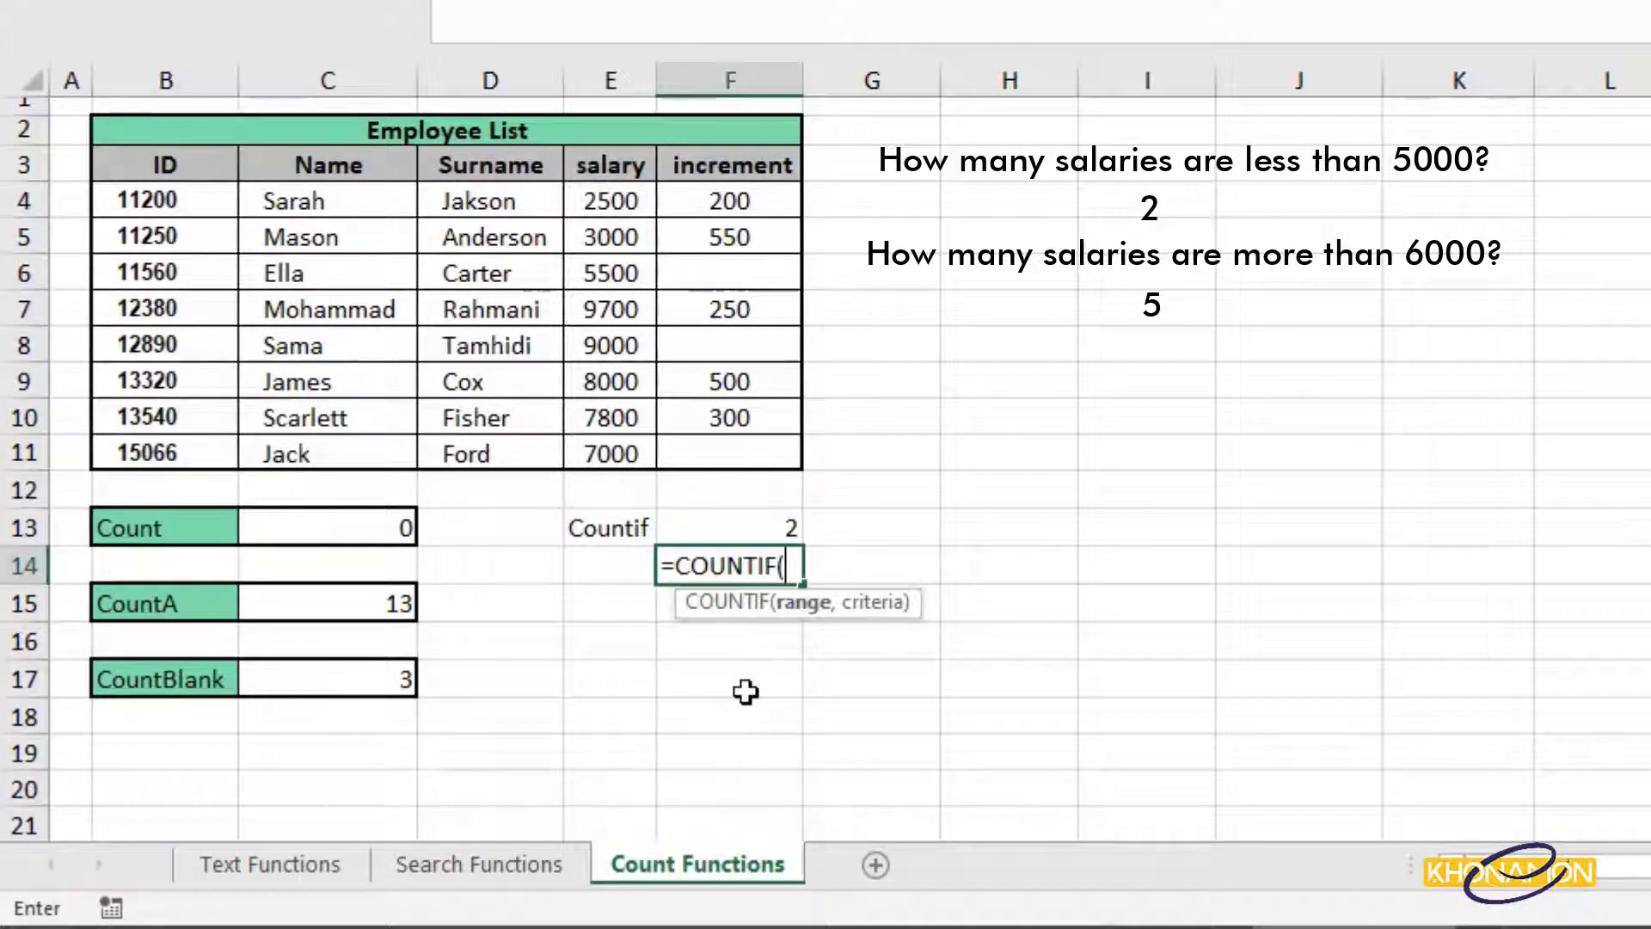
left_click_drag(636, 202, 634, 456)
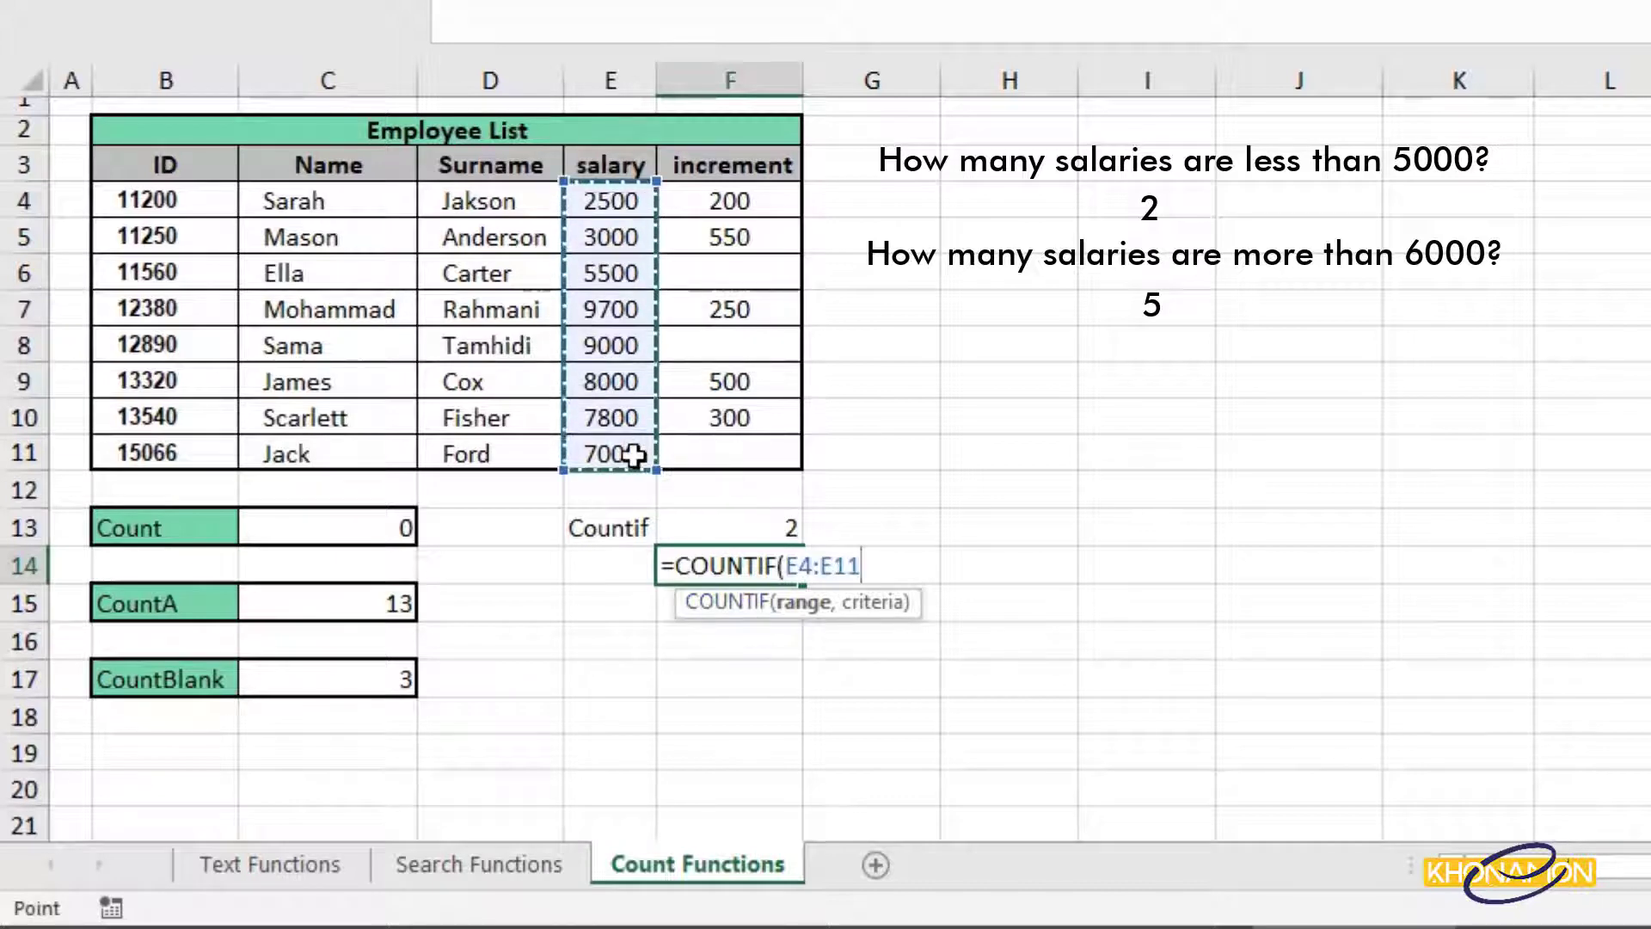
type(",>6")
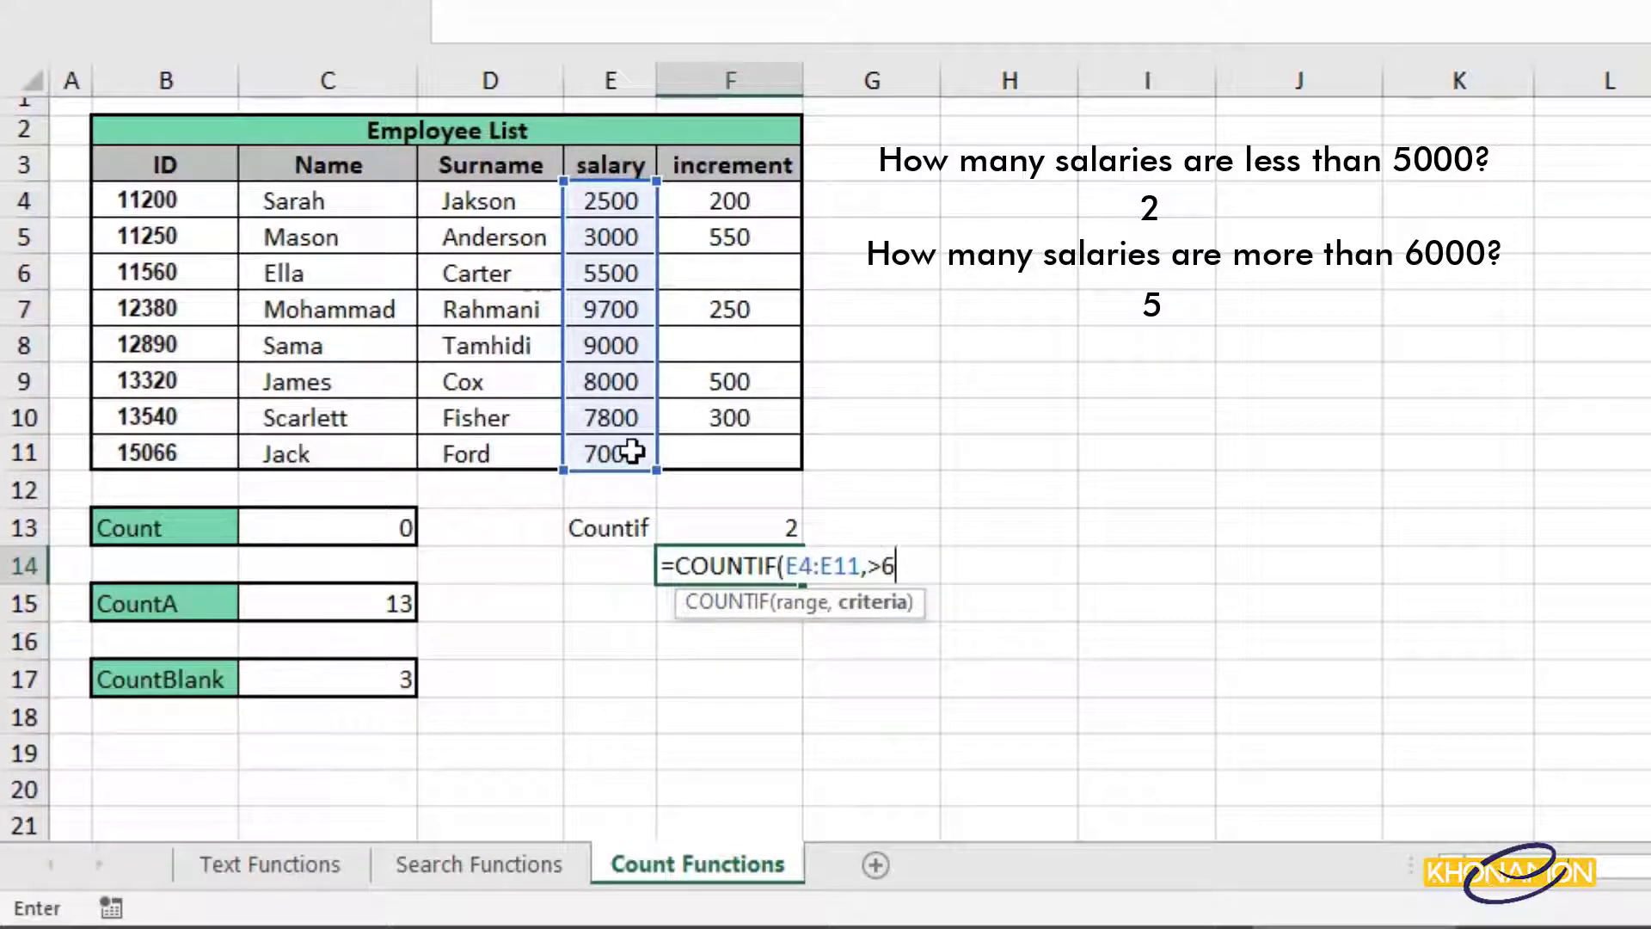
type("000")
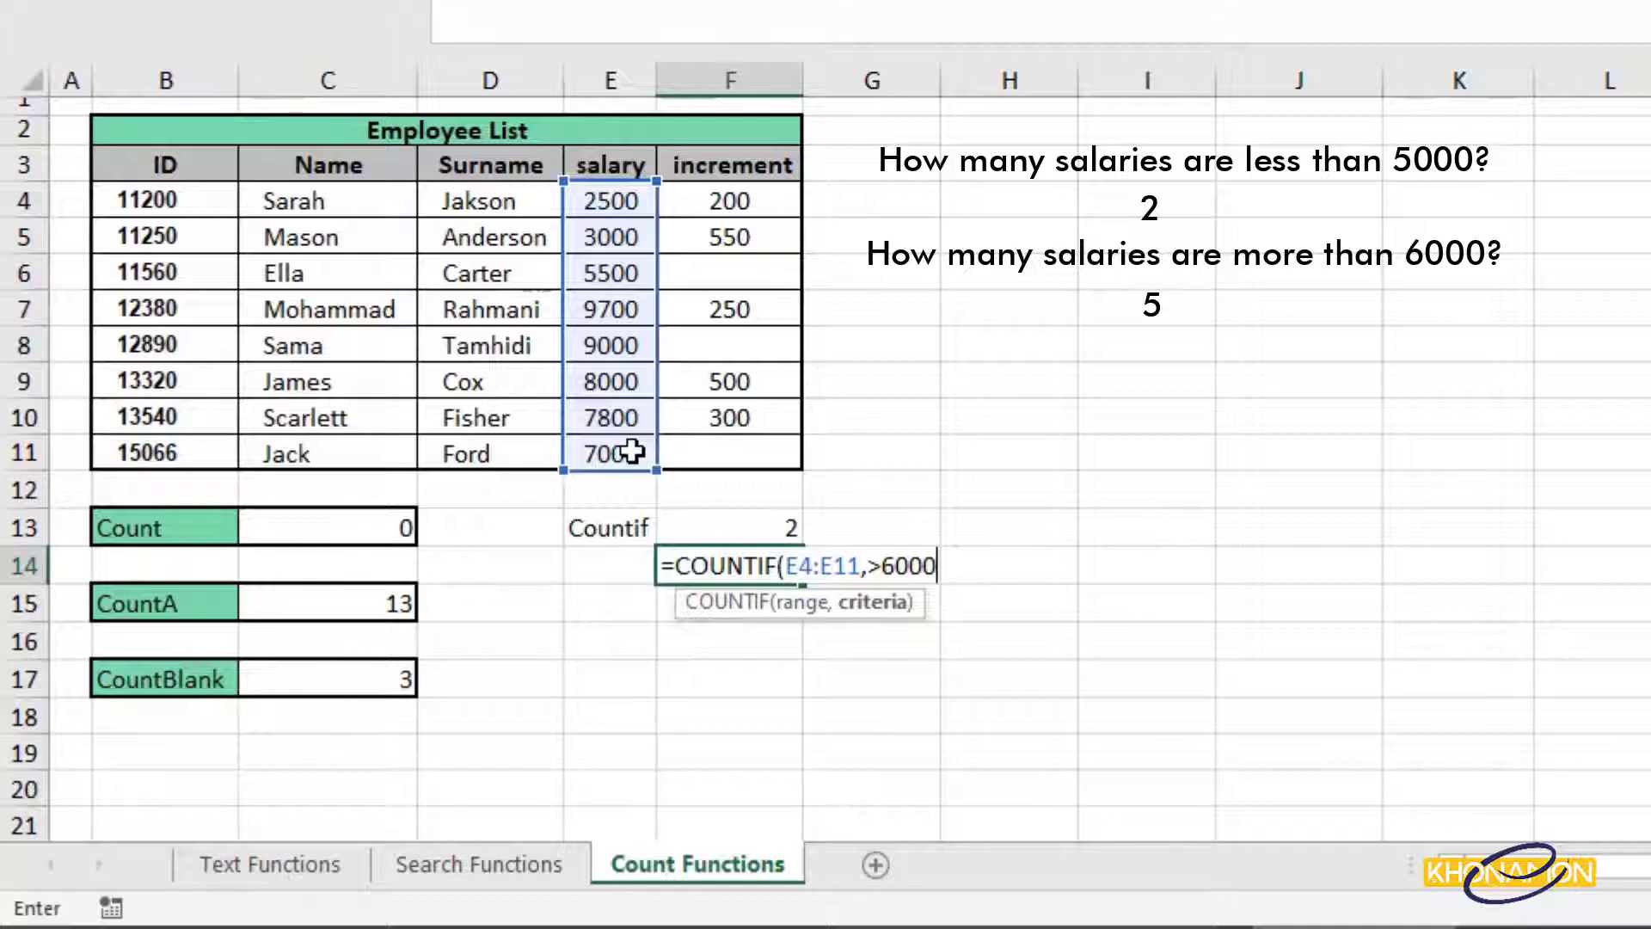
type("\"")
left_click(866, 566)
type("\"")
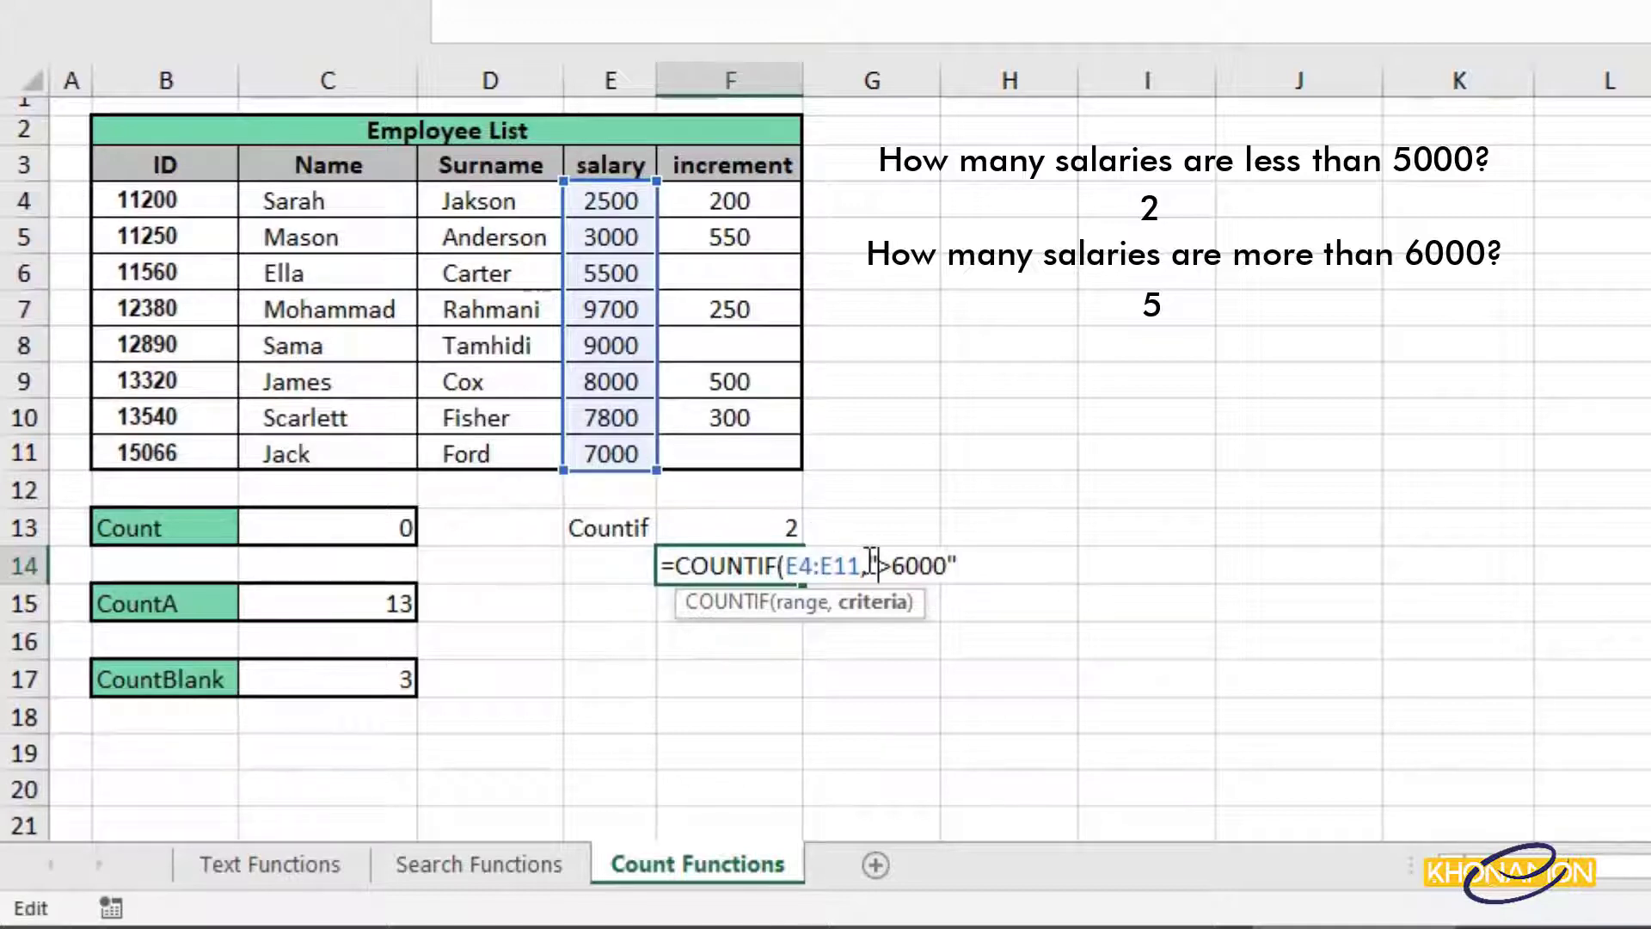
left_click(963, 564)
type(")")
key("Return")
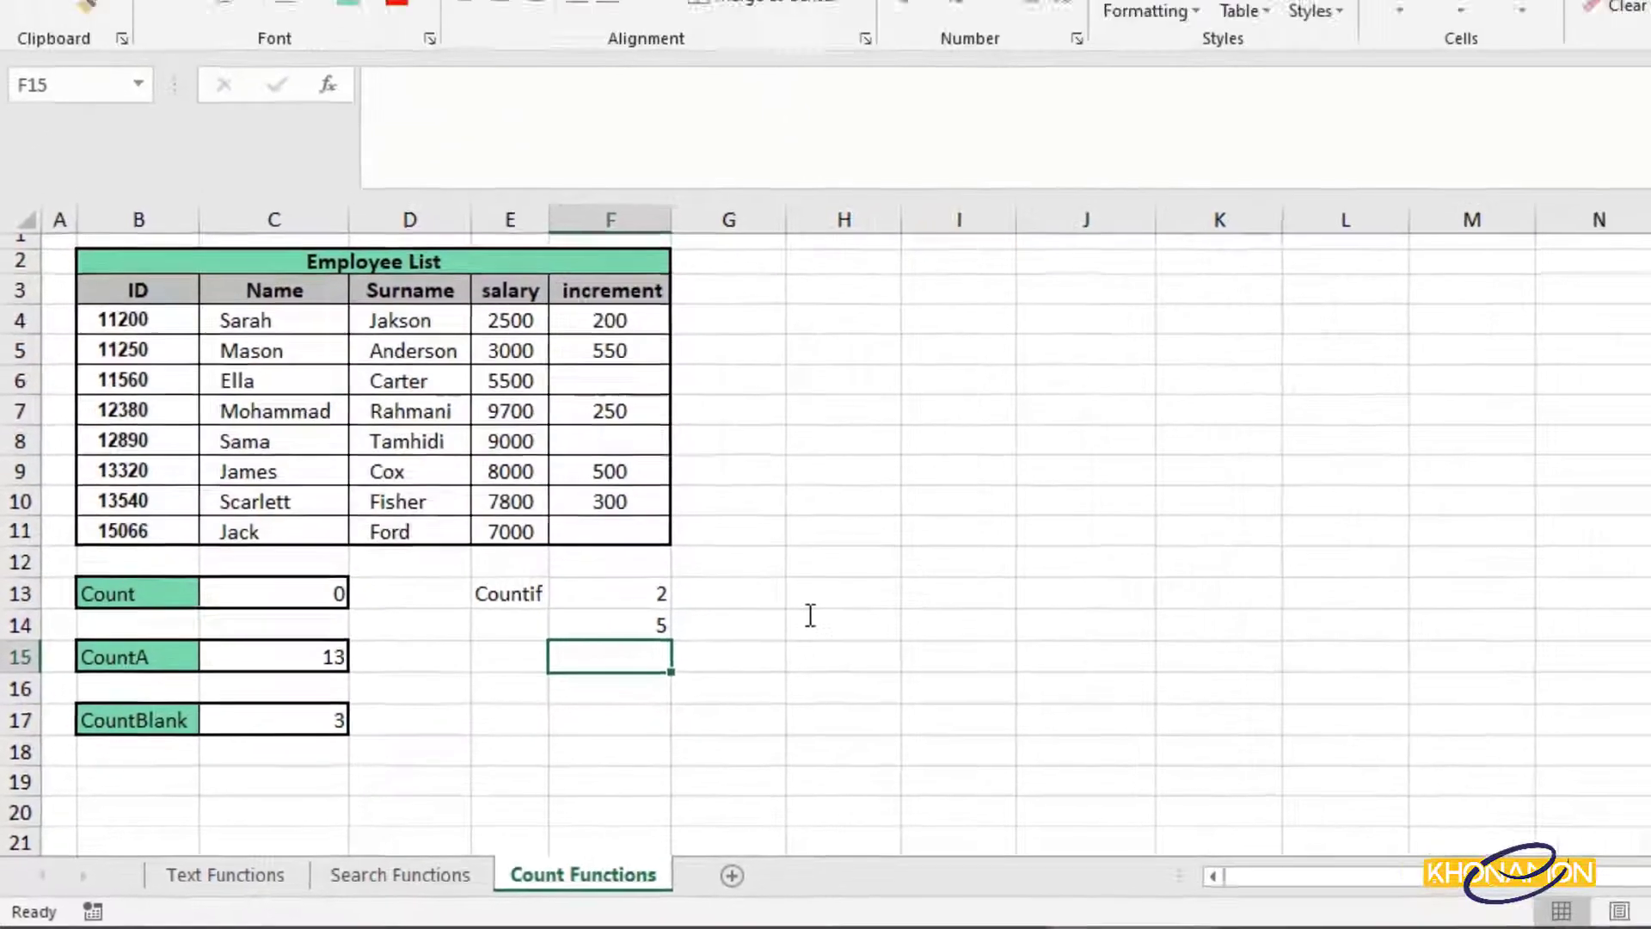
Copy the F14 COUNTIF formula and paste it as a formula into F15.
right_click(644, 623)
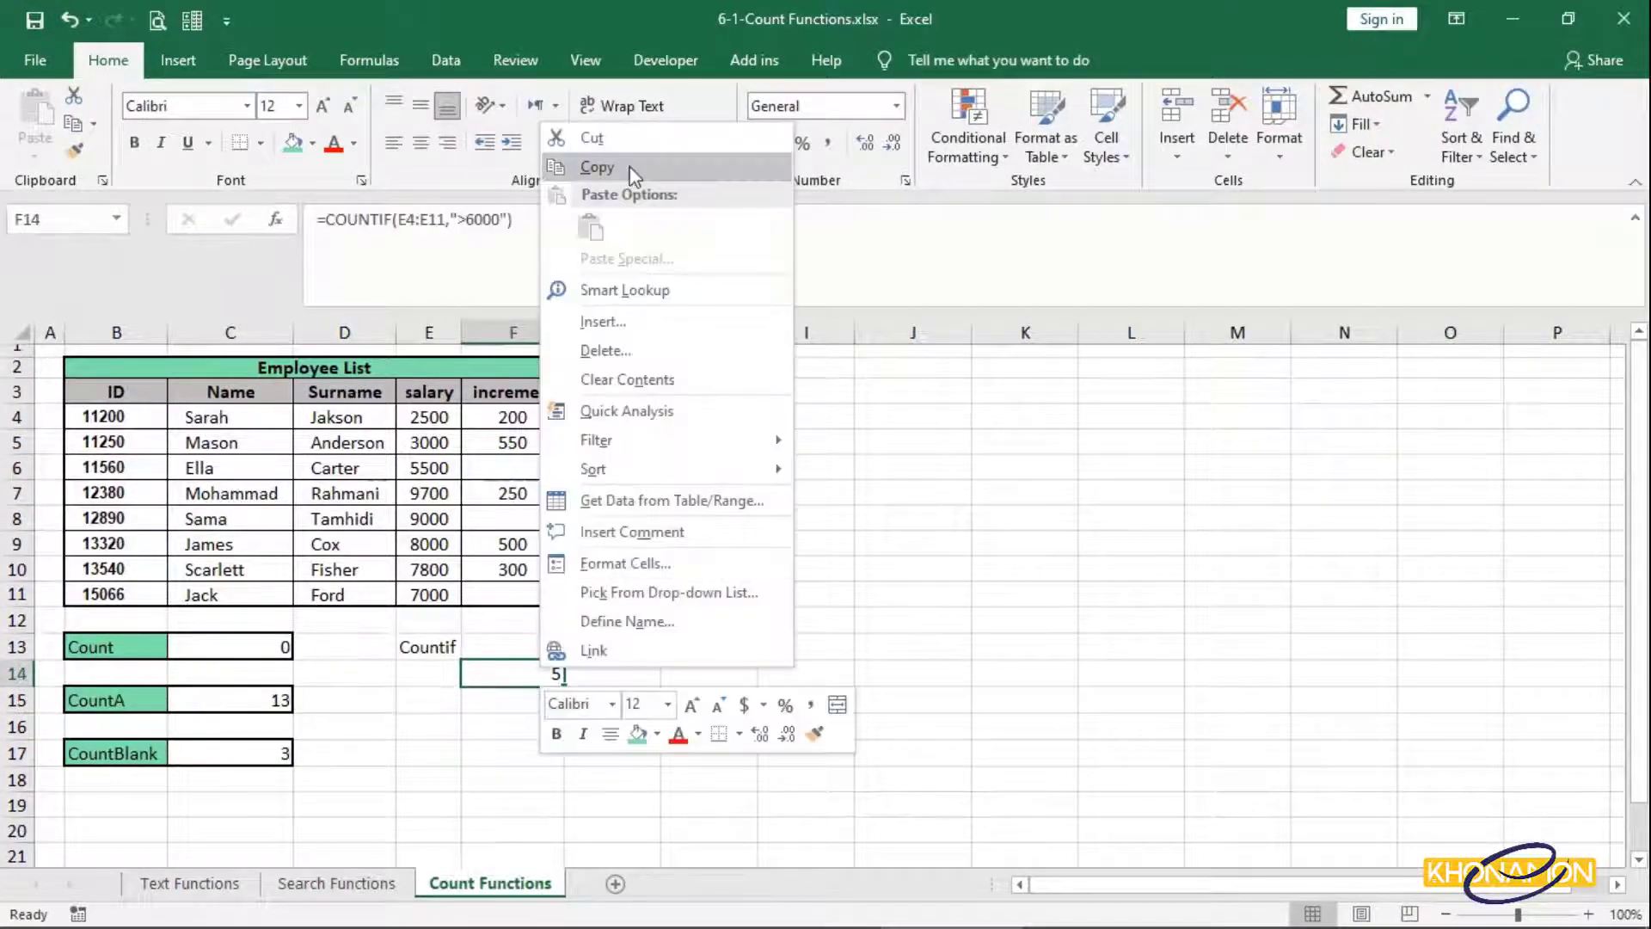
left_click(634, 174)
right_click(520, 700)
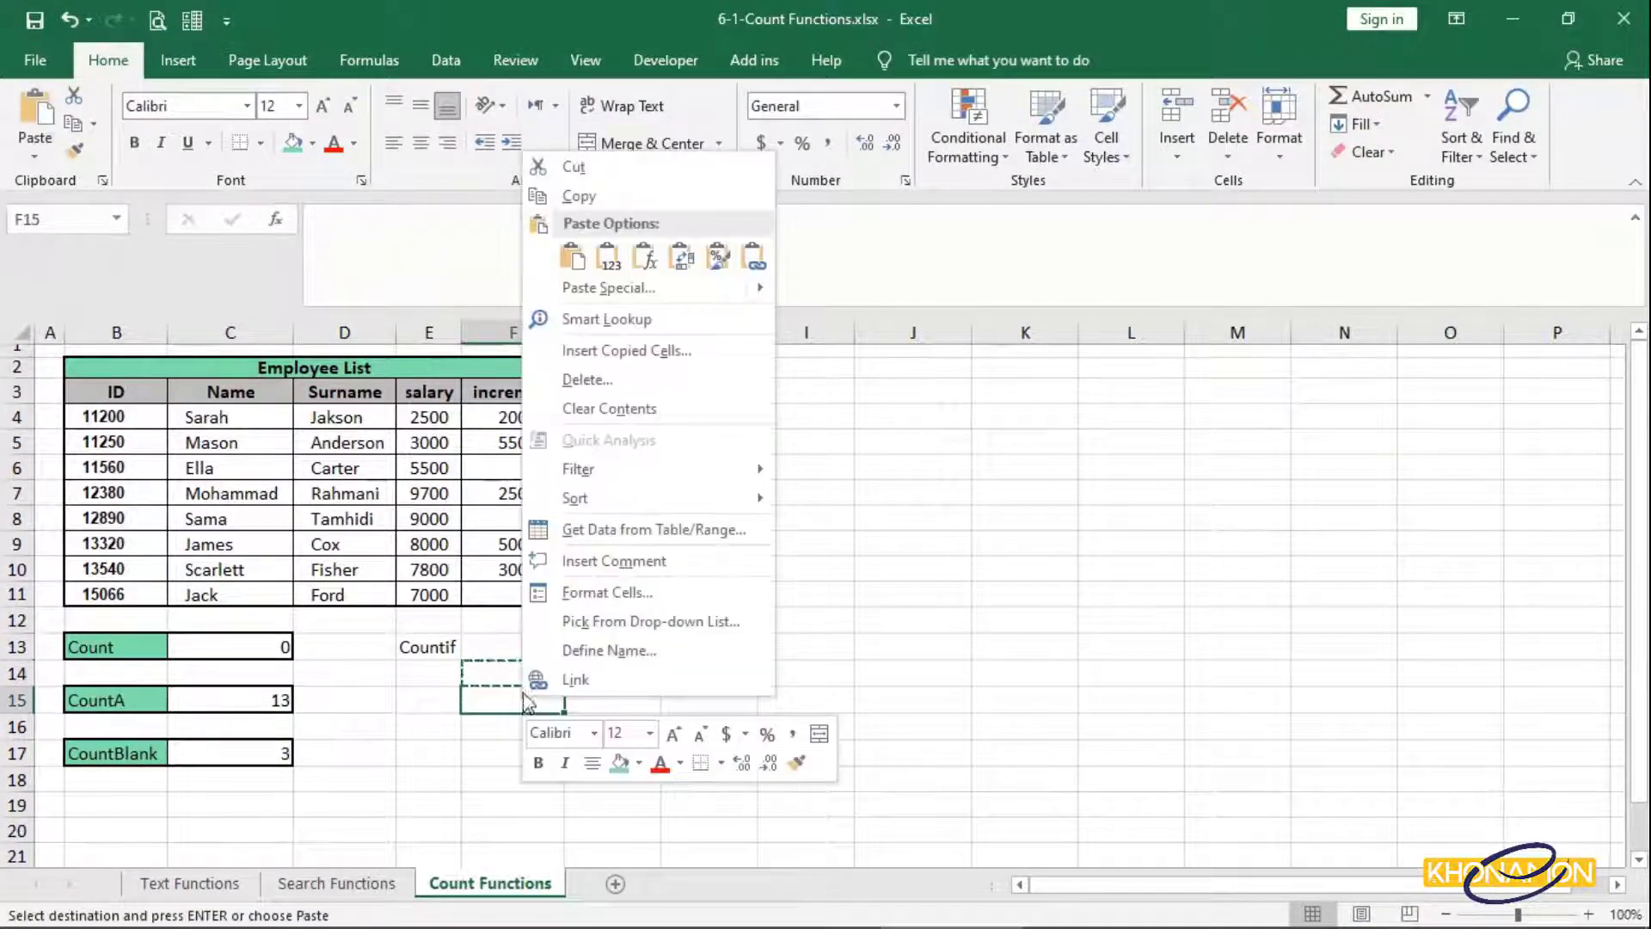
left_click(656, 258)
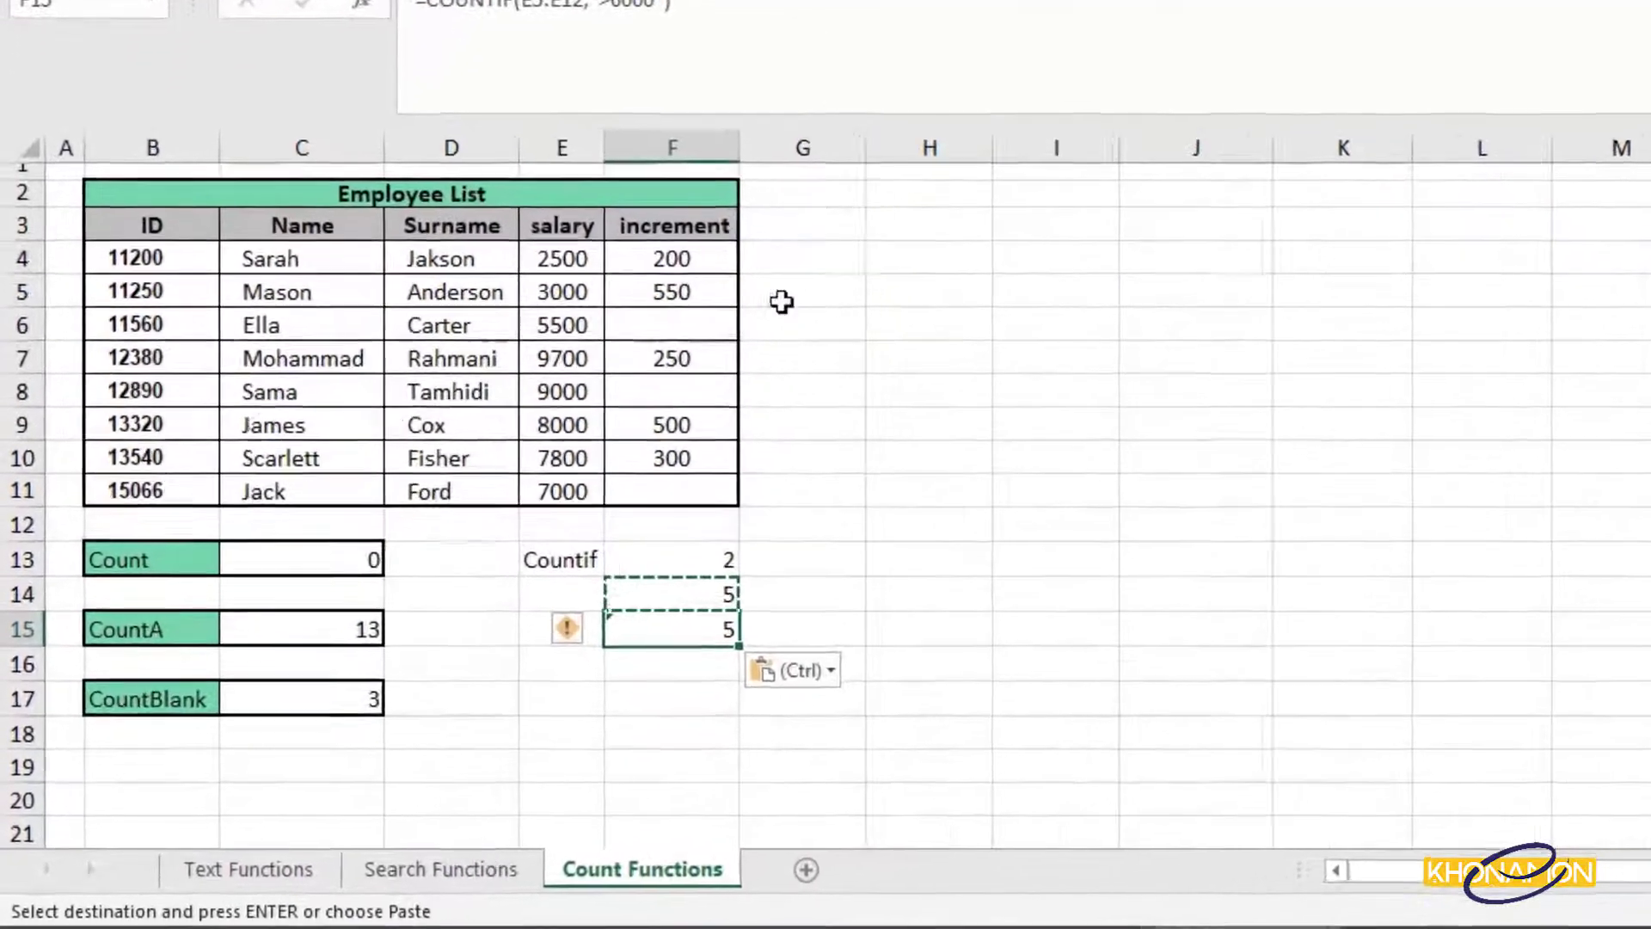
Edit the F15 formula to =COUNTIF(E4:E11,"=7800"), which returns 1.
double_click(712, 631)
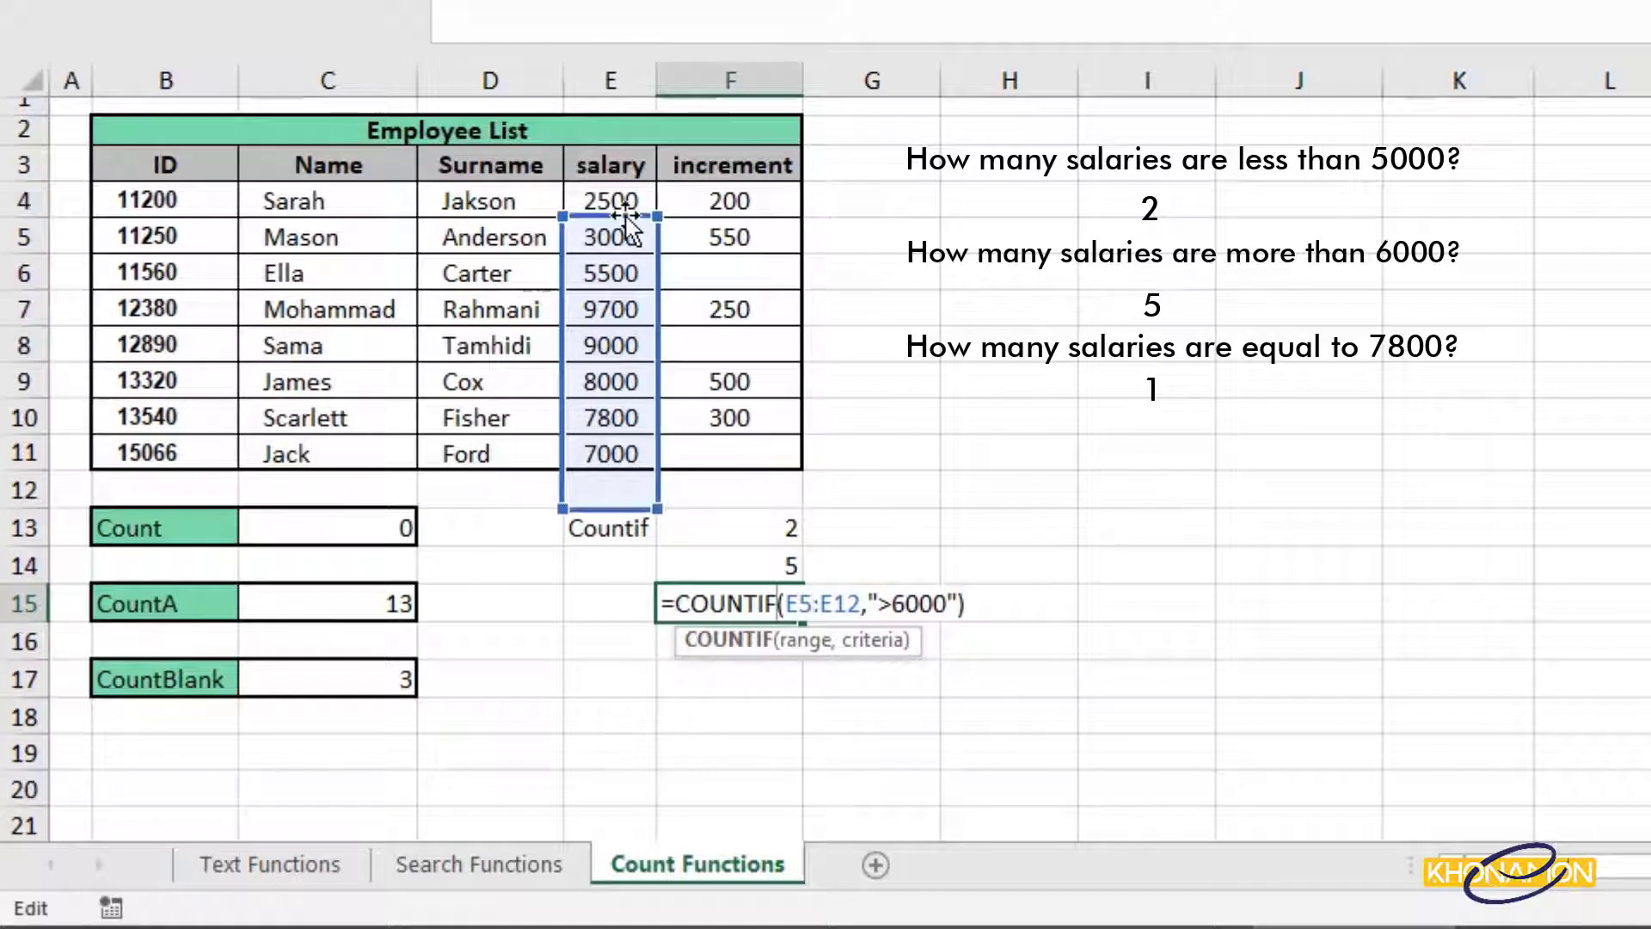
mouse_move(626, 216)
left_mouse_down()
mouse_move(619, 199)
mouse_move(632, 207)
left_mouse_up()
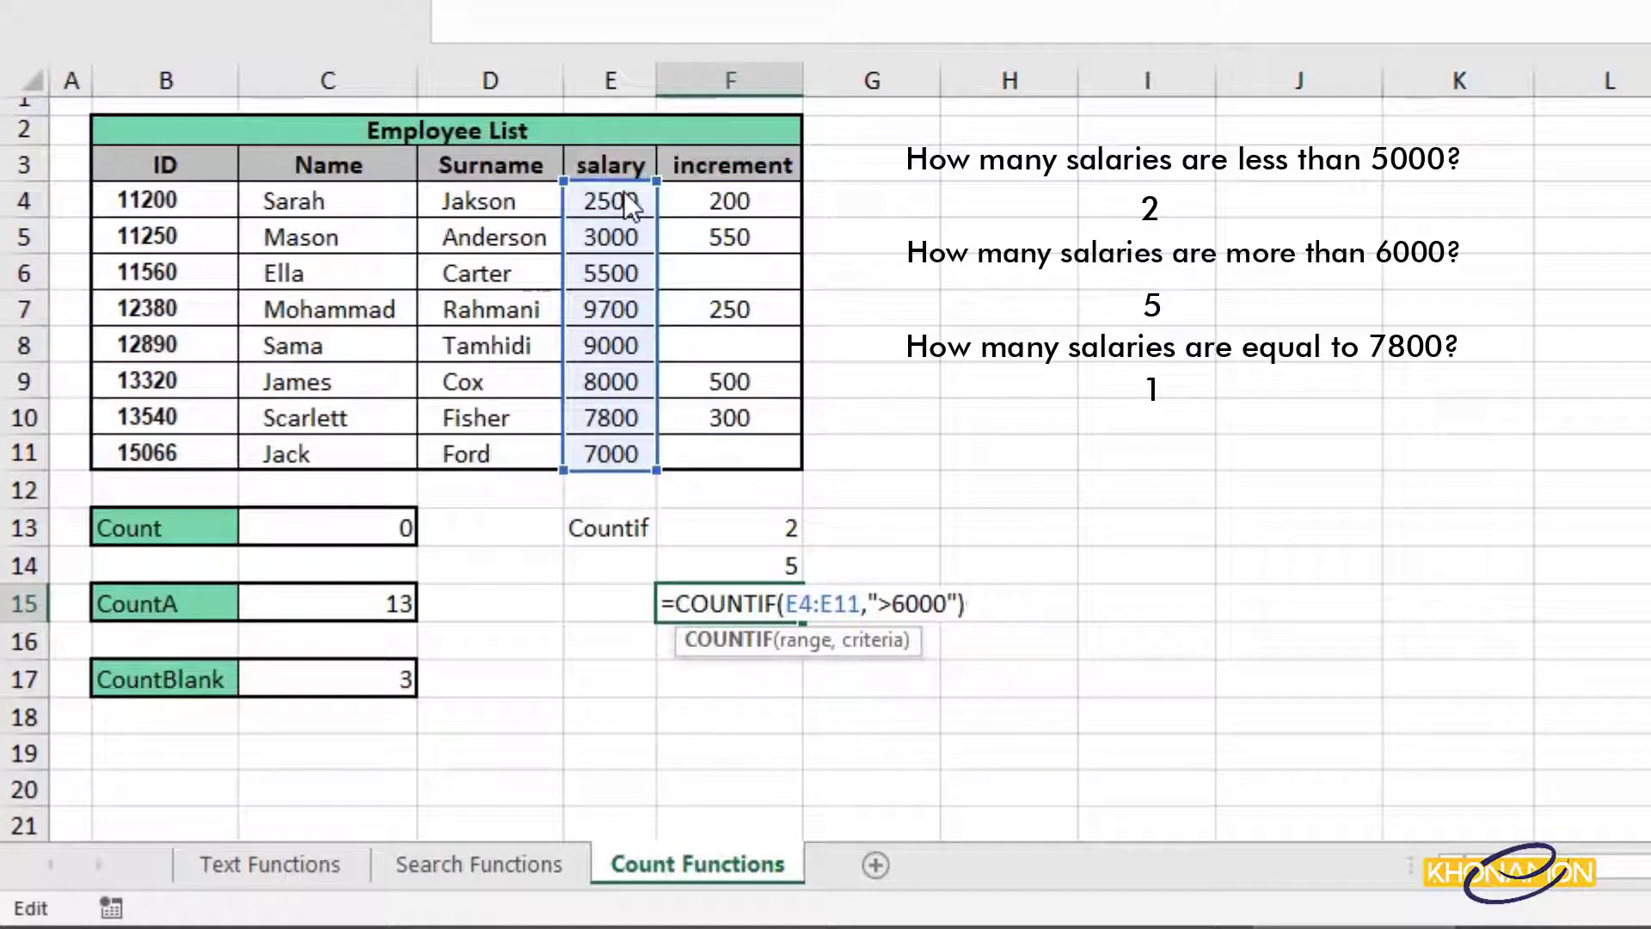
left_click(894, 604)
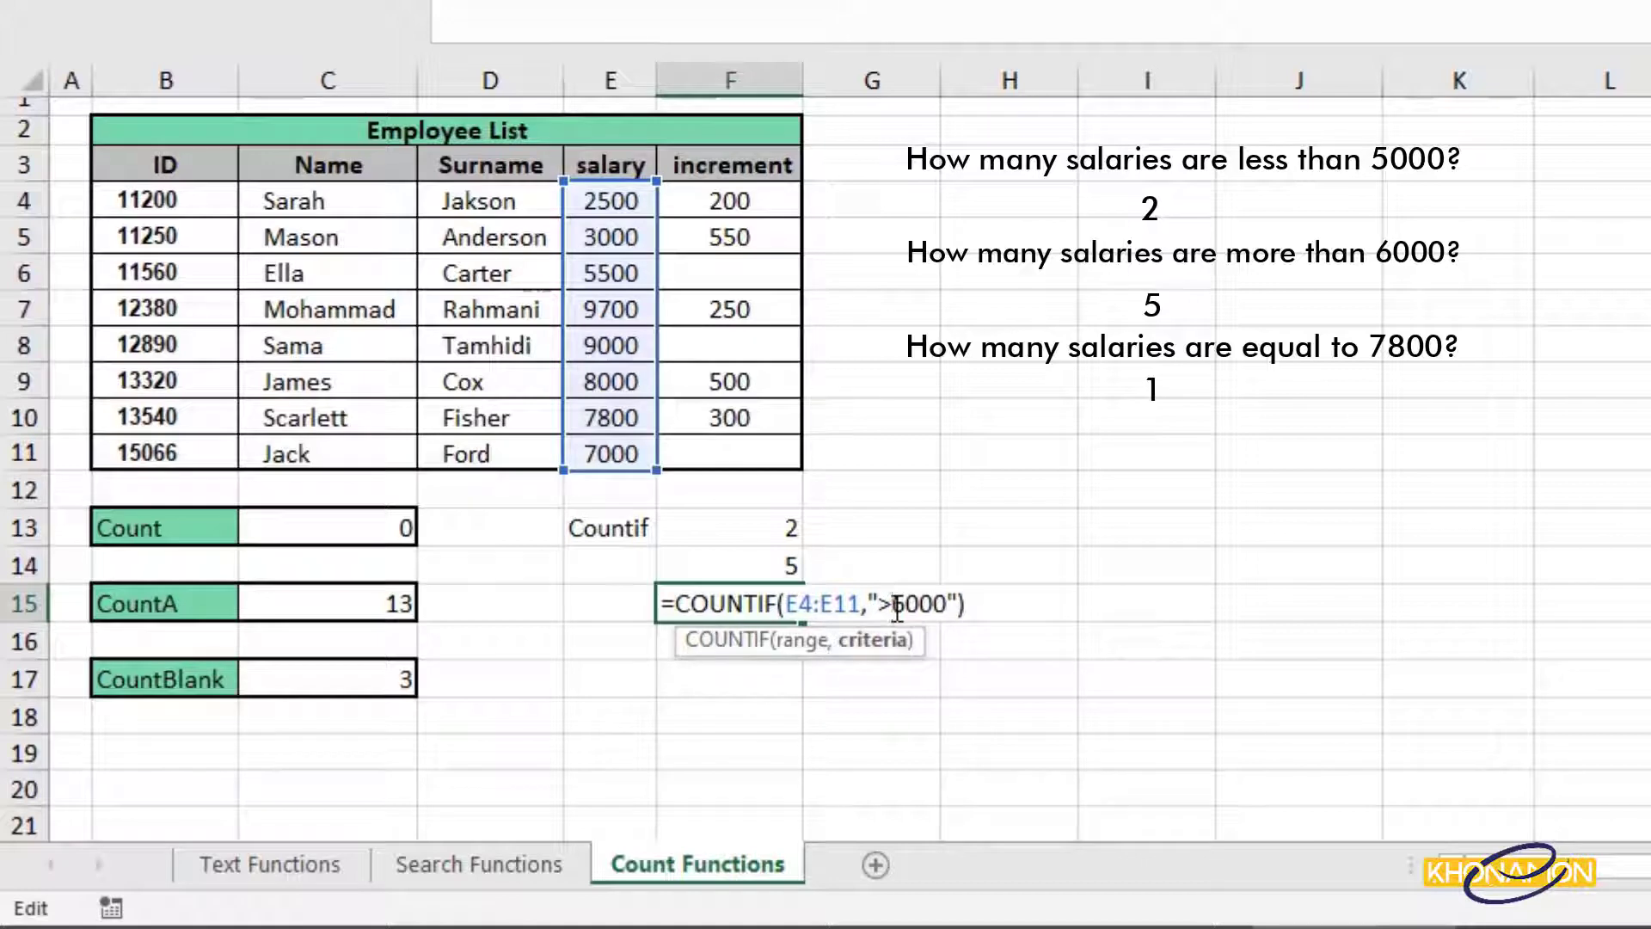
key("BackSpace")
type("=")
key("Delete")
key("Delete")
key("Delete")
key("Delete")
type("7800")
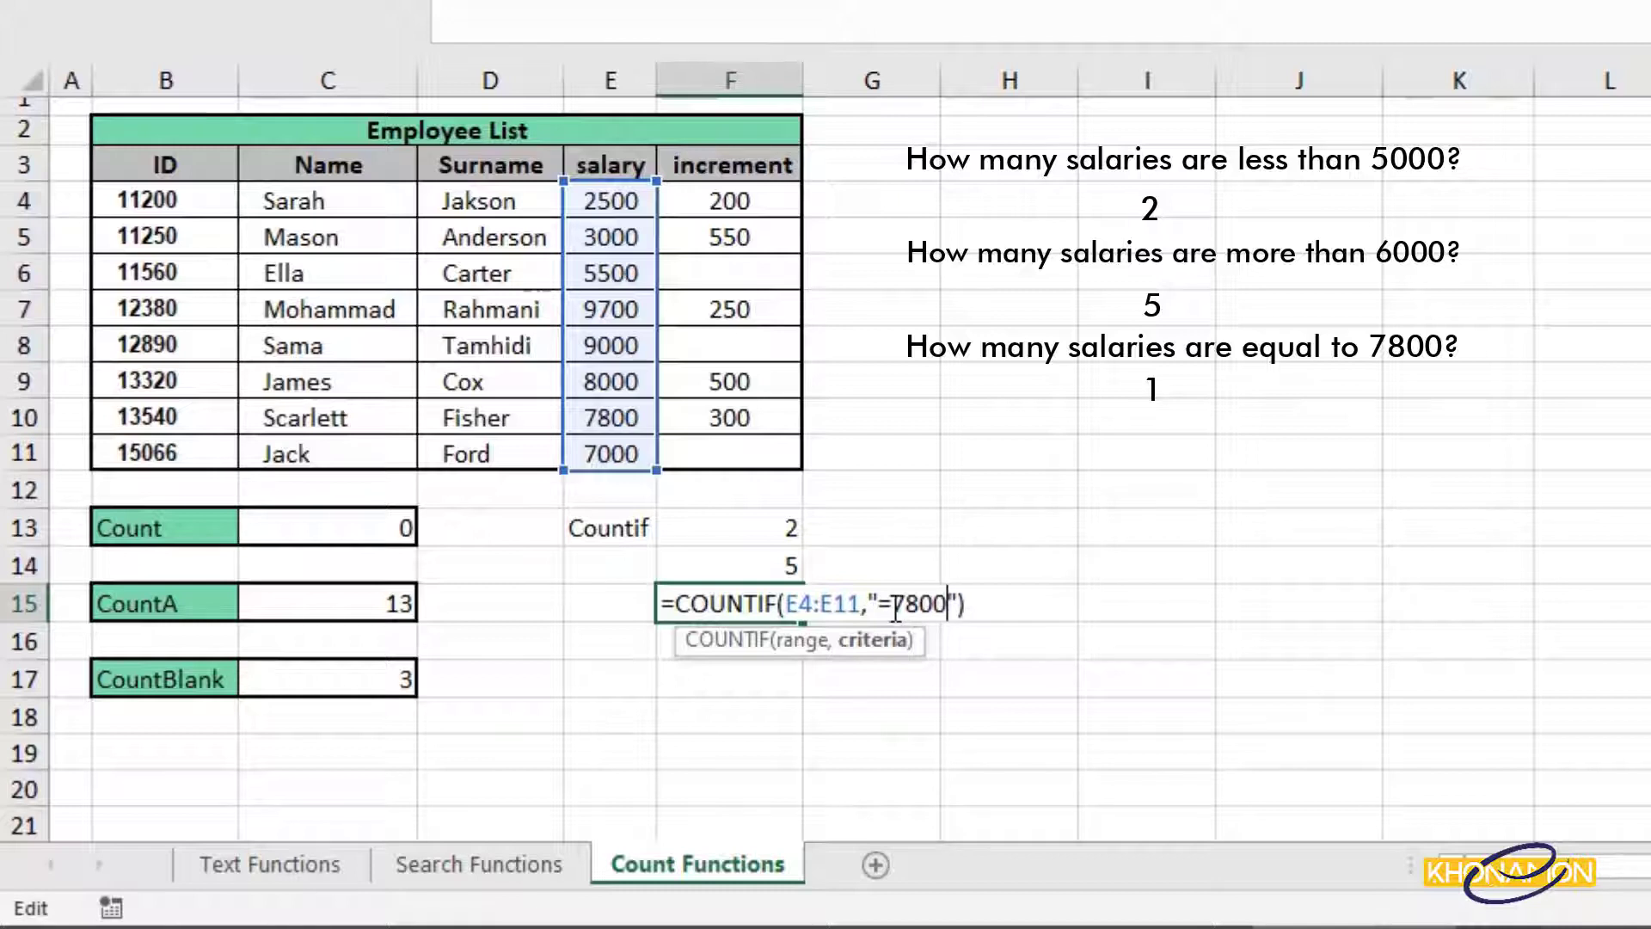
key("Return")
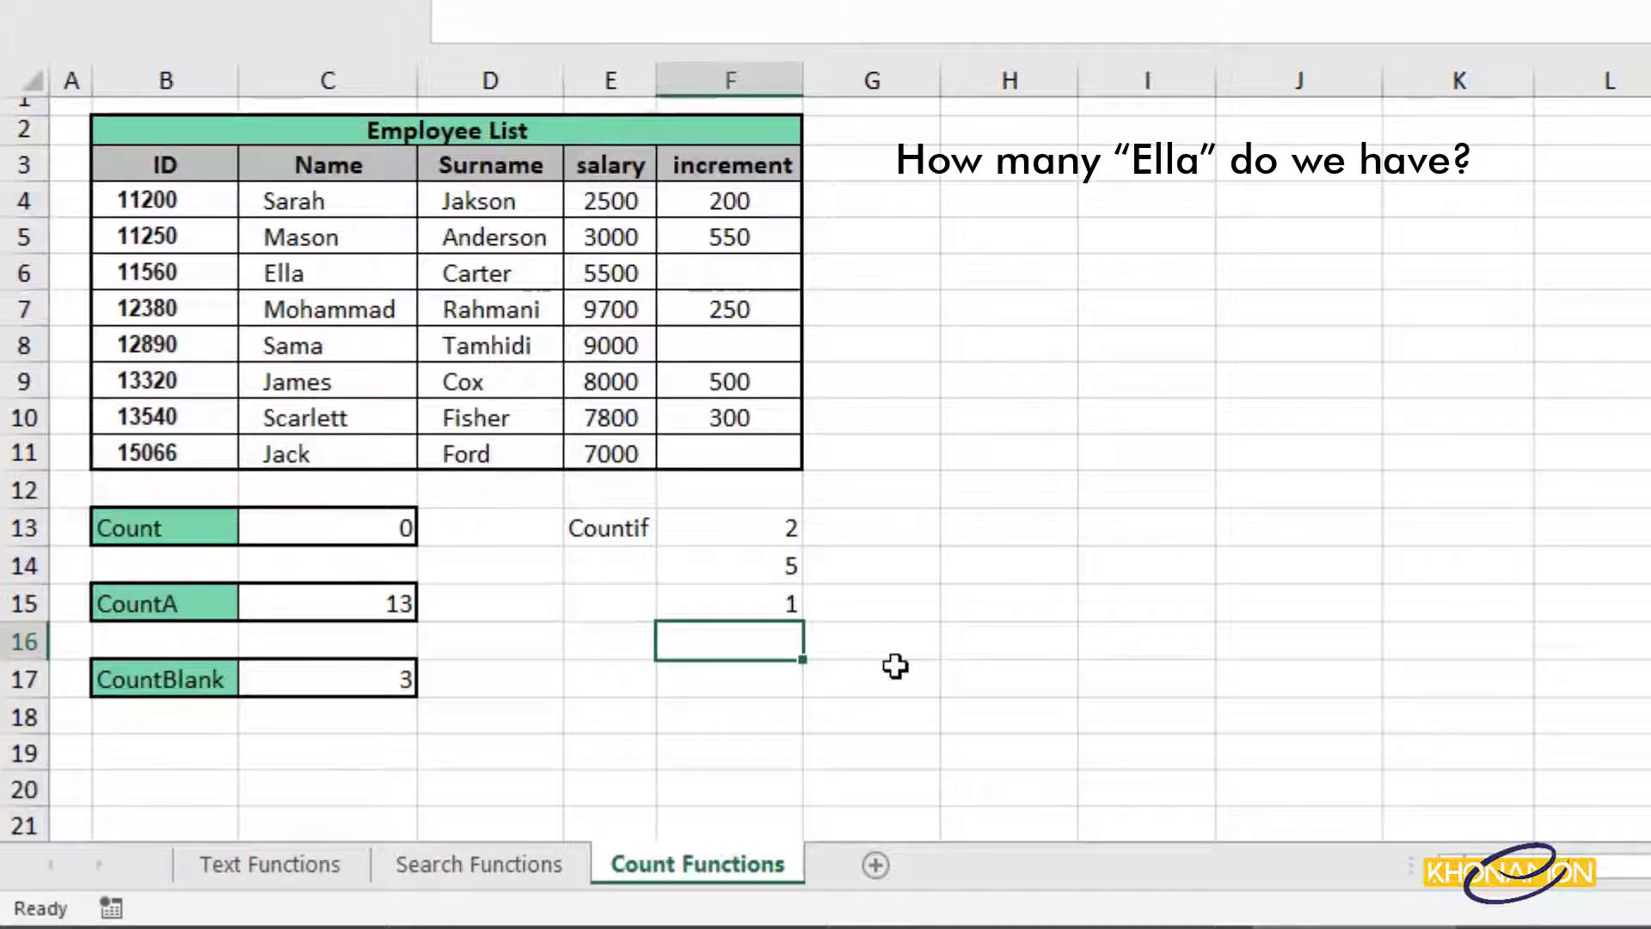
Enter =COUNTIF(C4:C11,"ella") in F16, which returns 1.
type("=count")
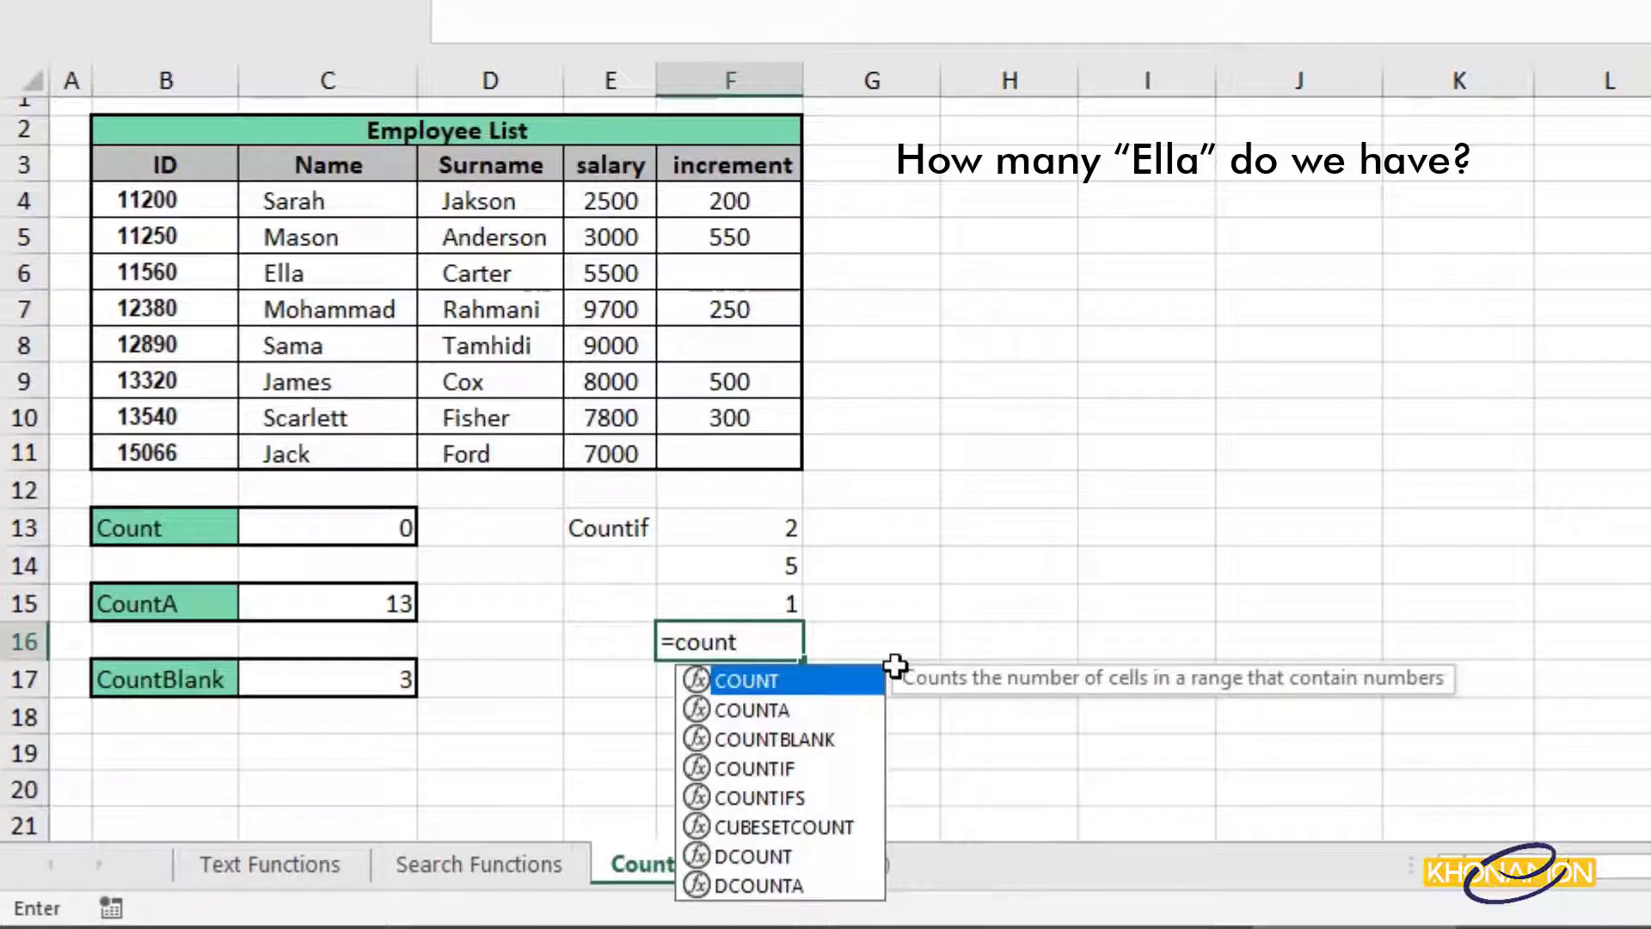
double_click(851, 768)
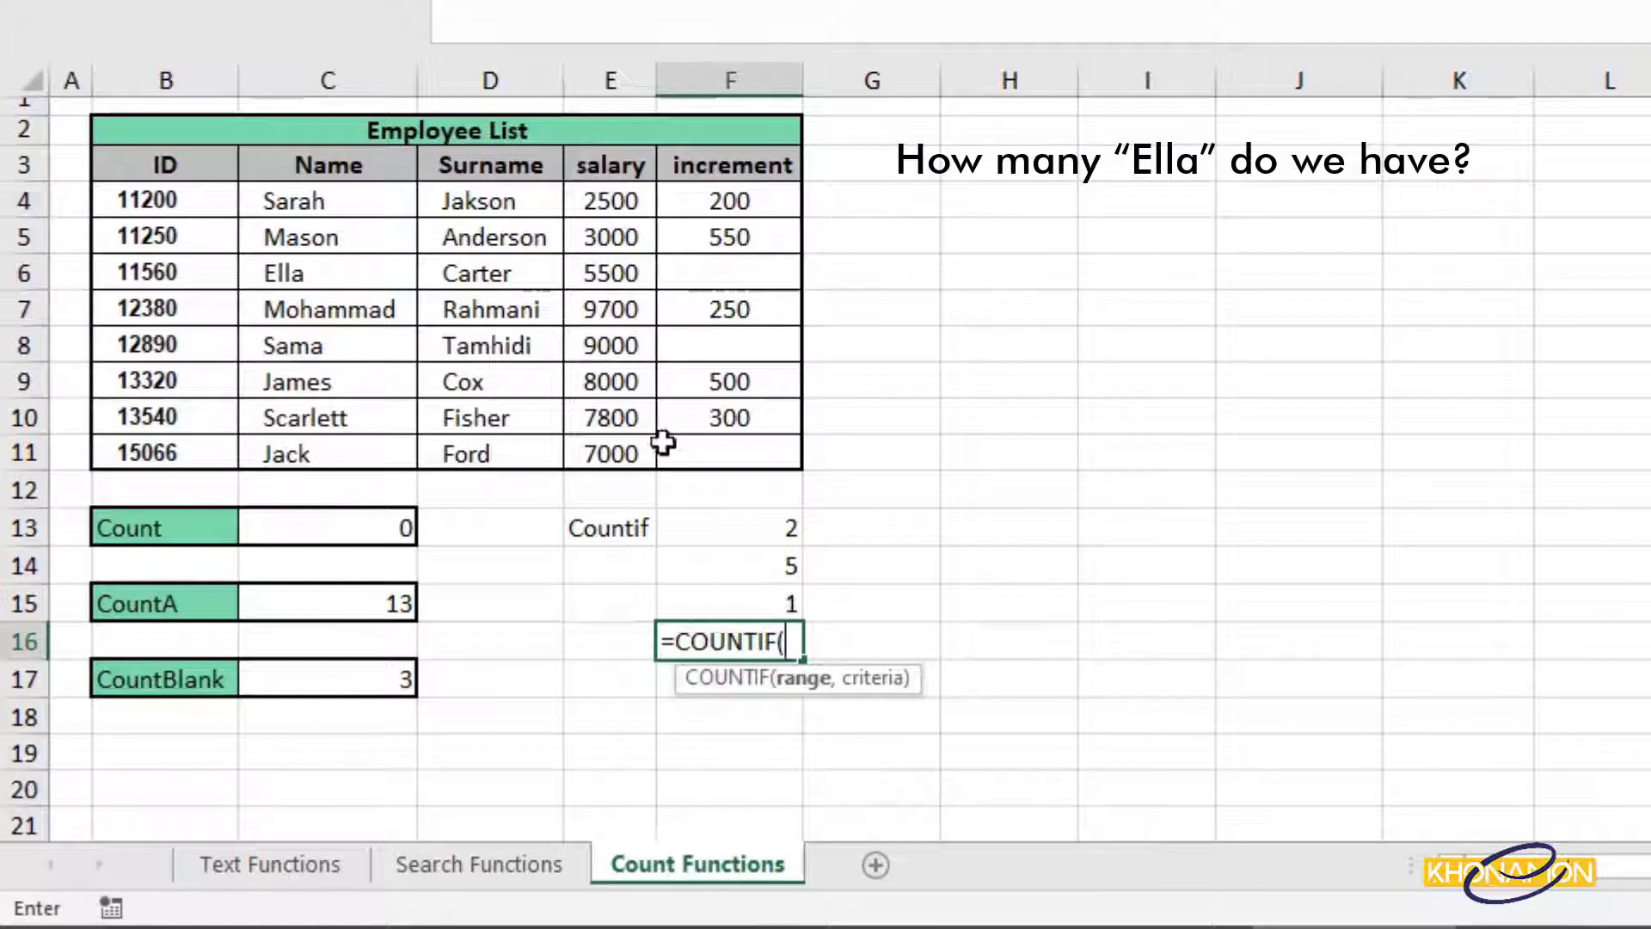
left_click_drag(411, 207, 391, 454)
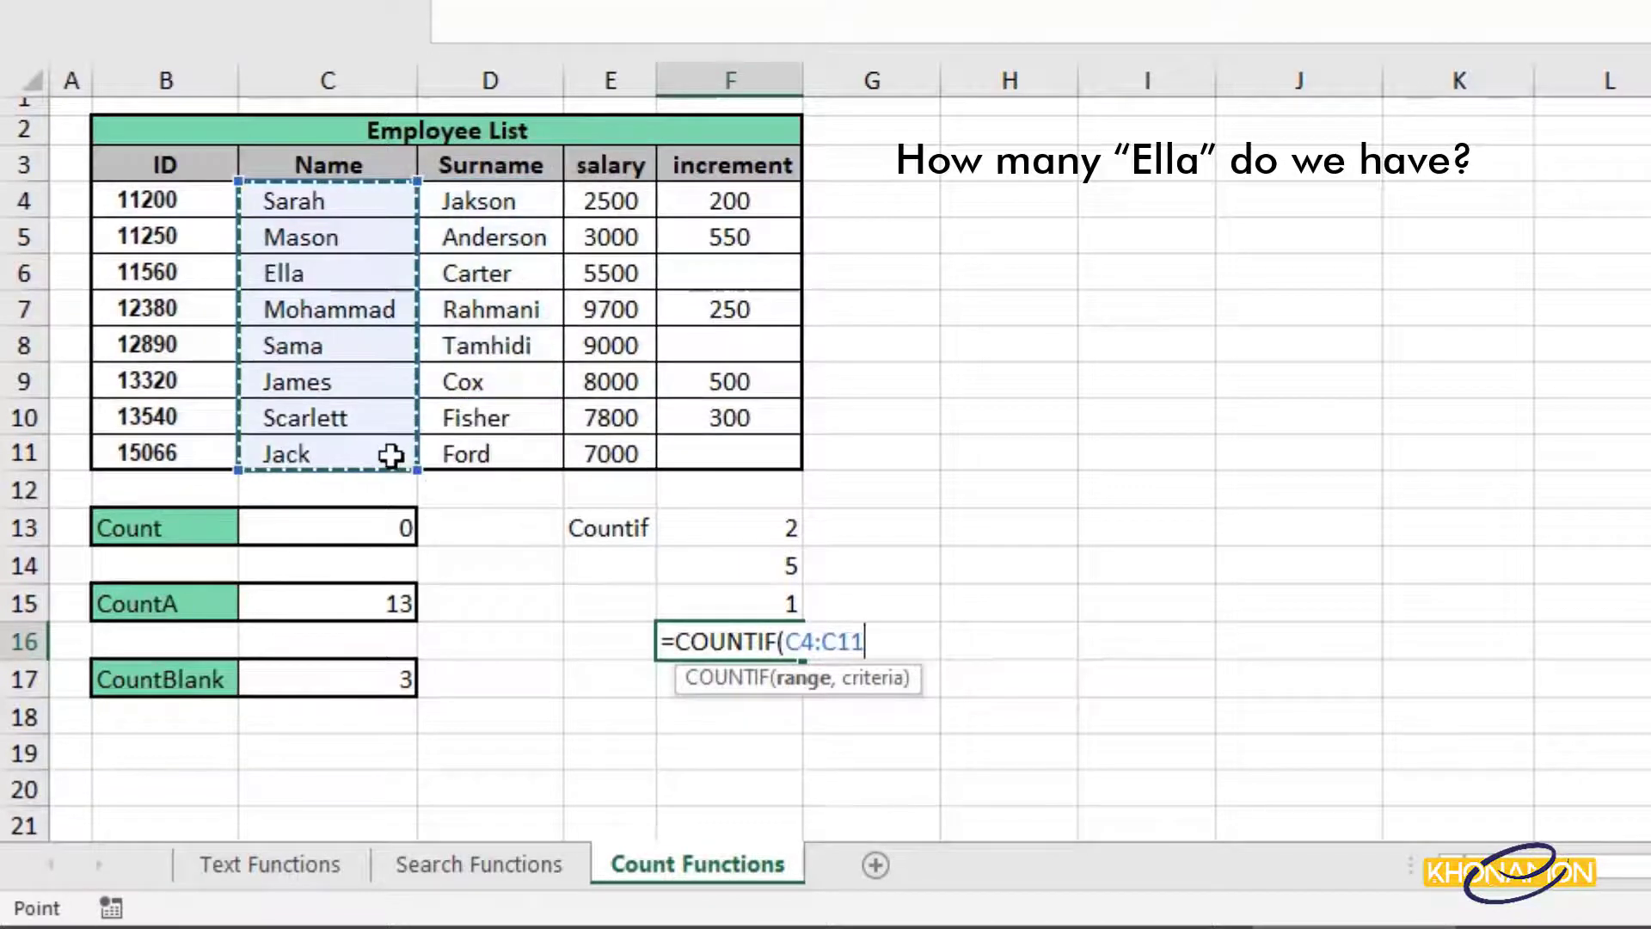
type(",\"ella\")")
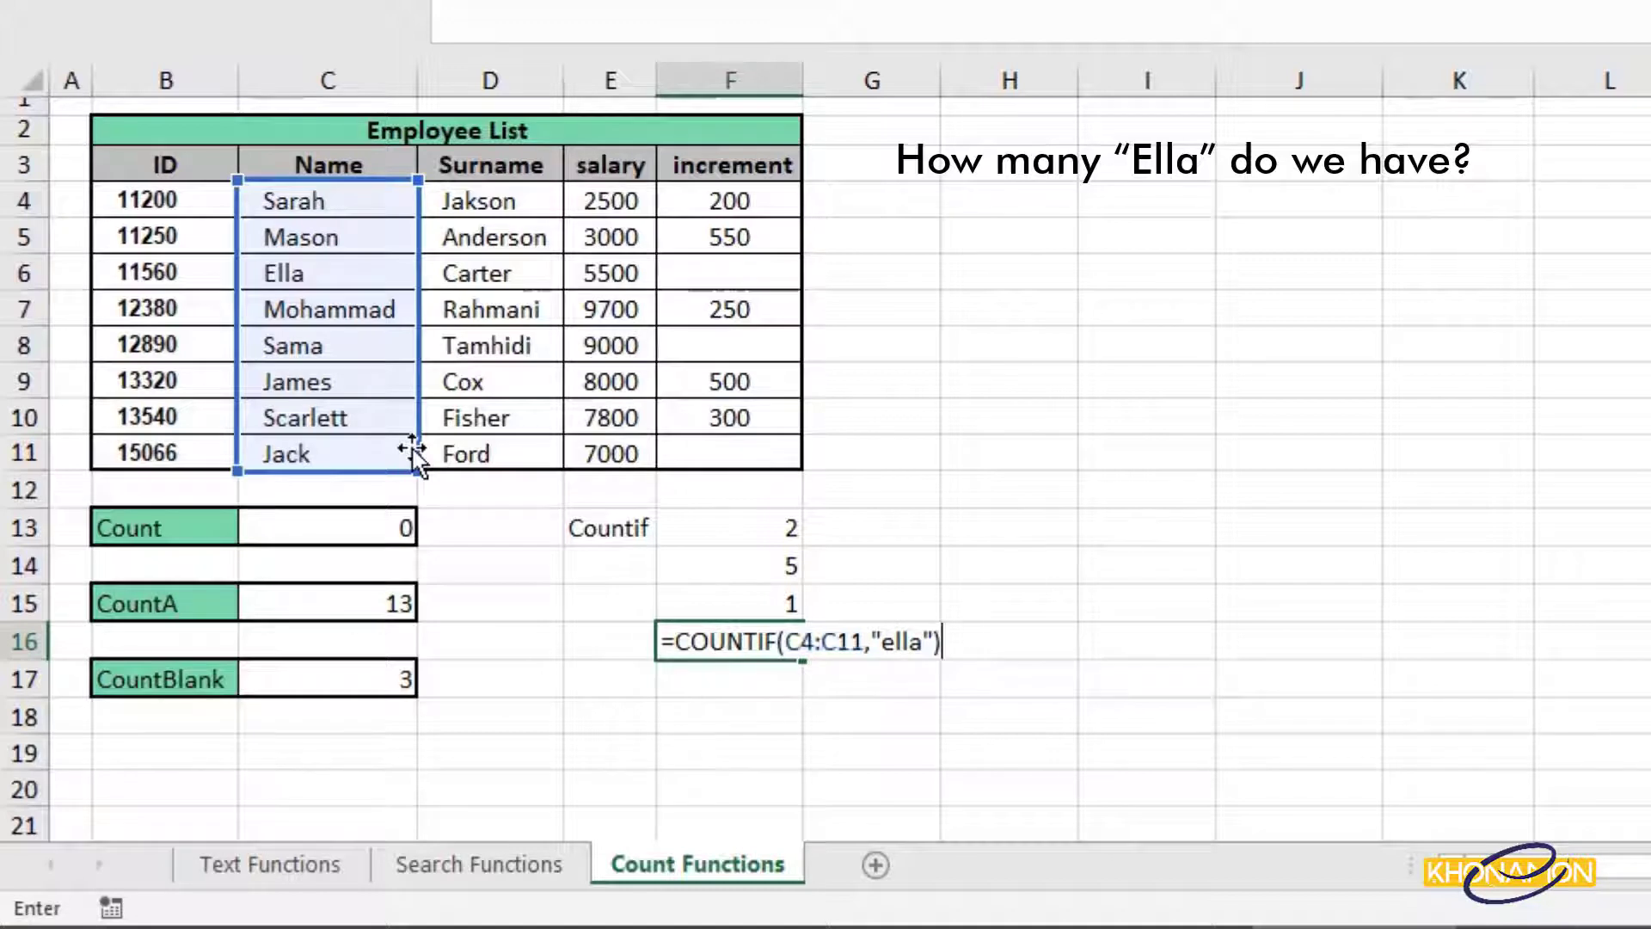
key("Return")
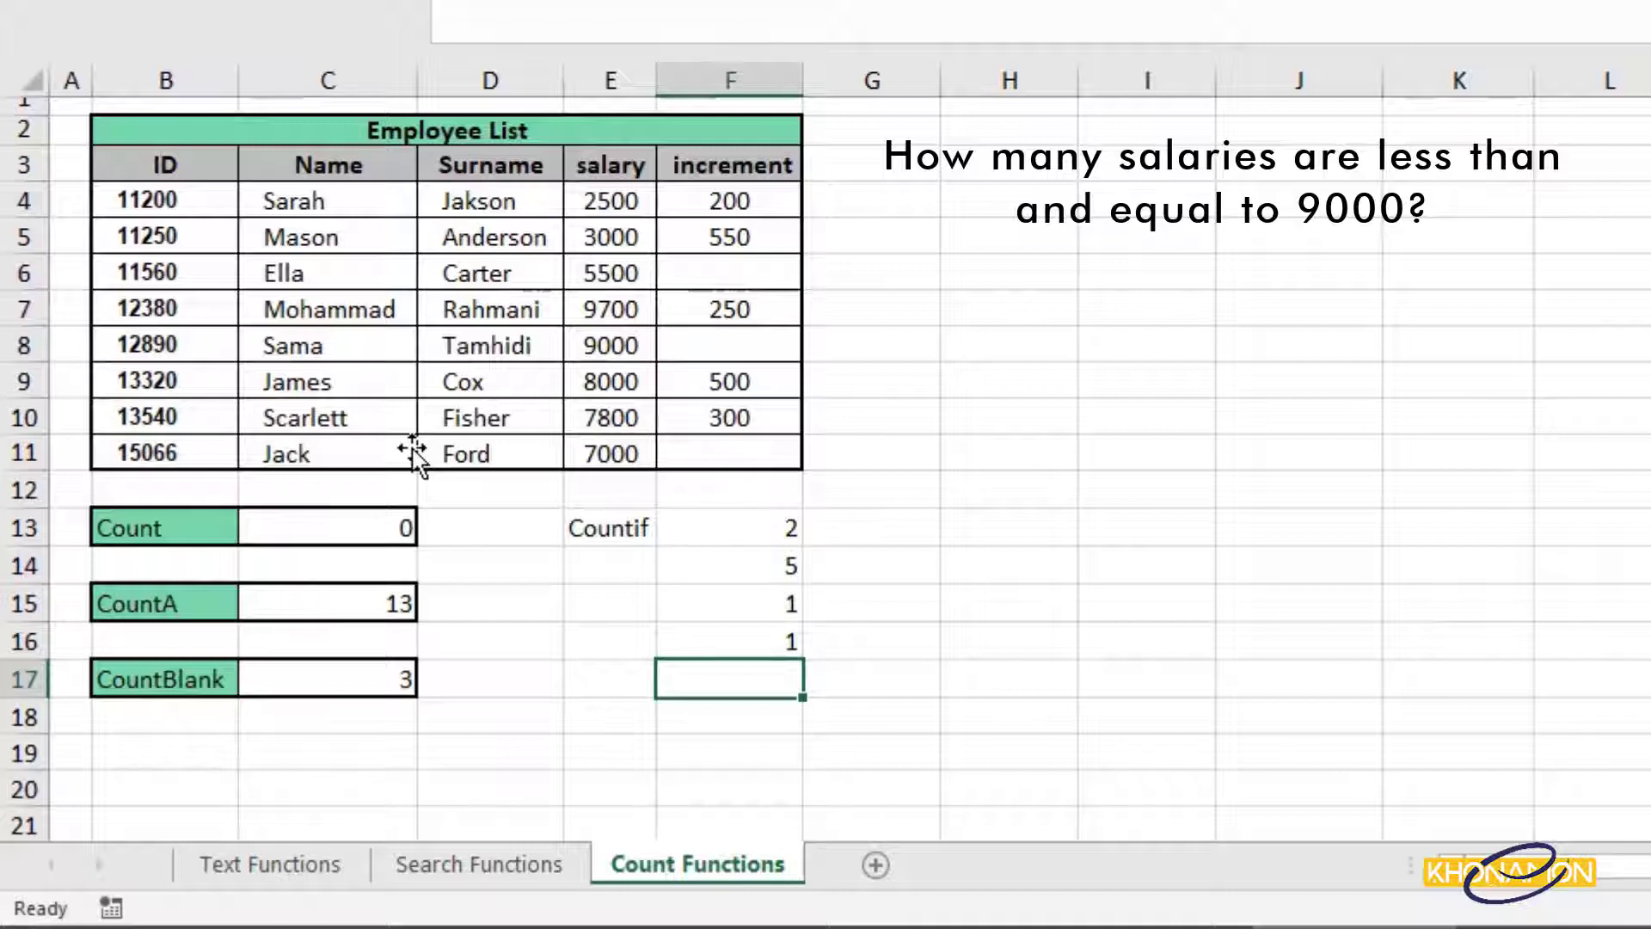
Enter =COUNTIF(E4:E11,"<=9000") in F17 to count salaries of 9000 or less.
type("=cou")
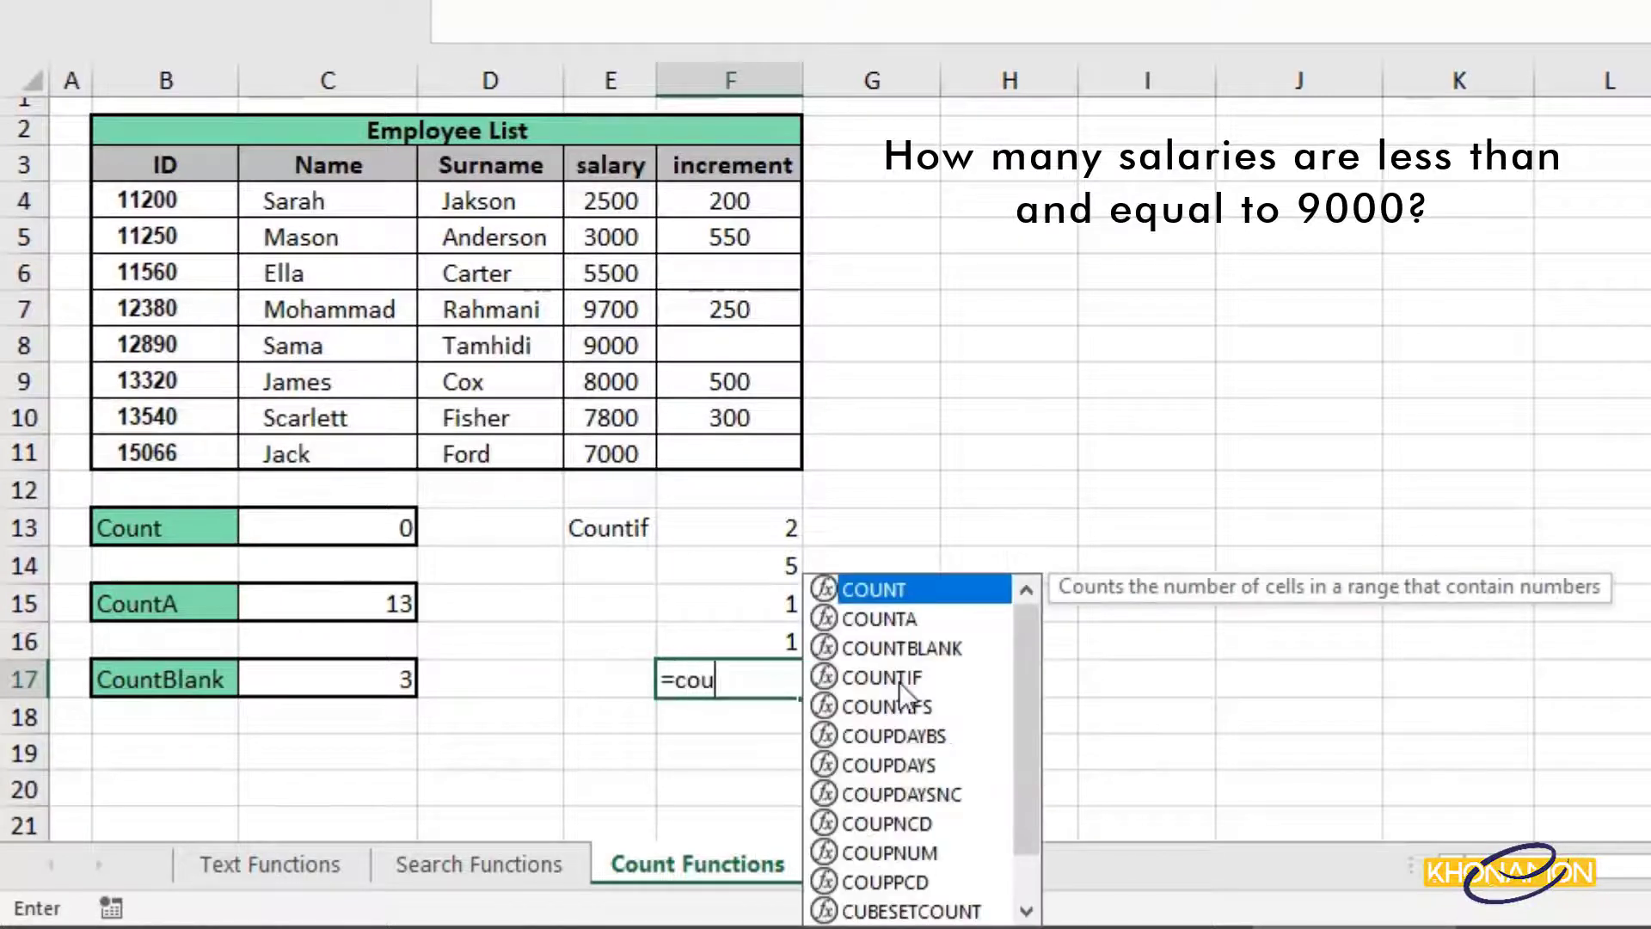
double_click(899, 681)
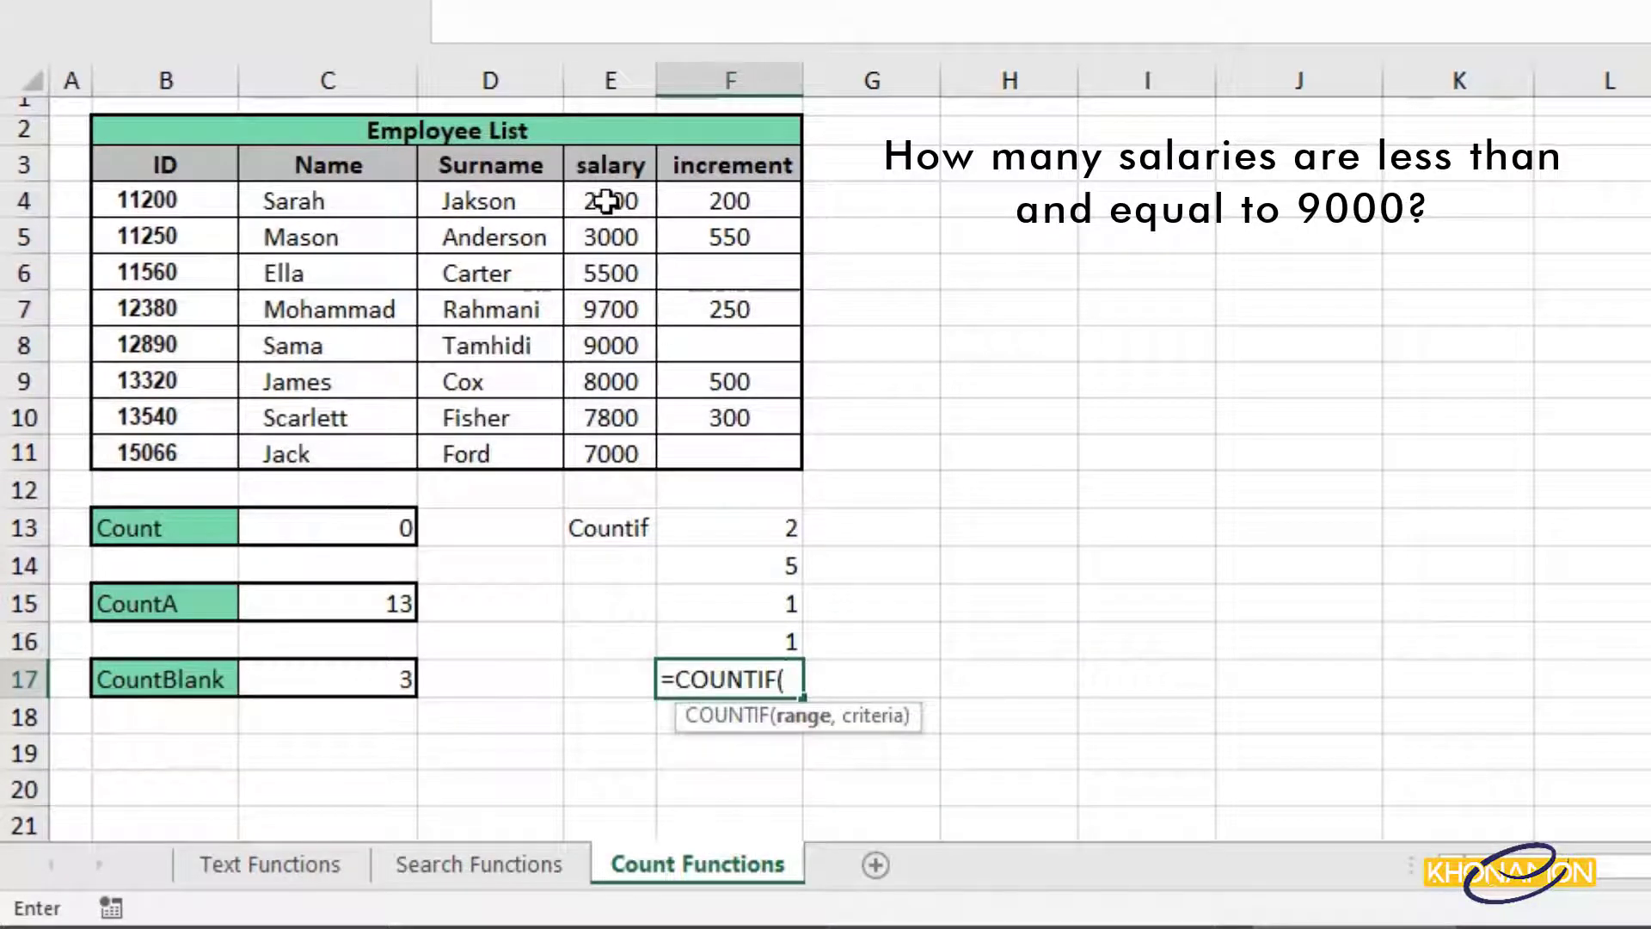
left_click_drag(606, 205, 626, 448)
type(",")
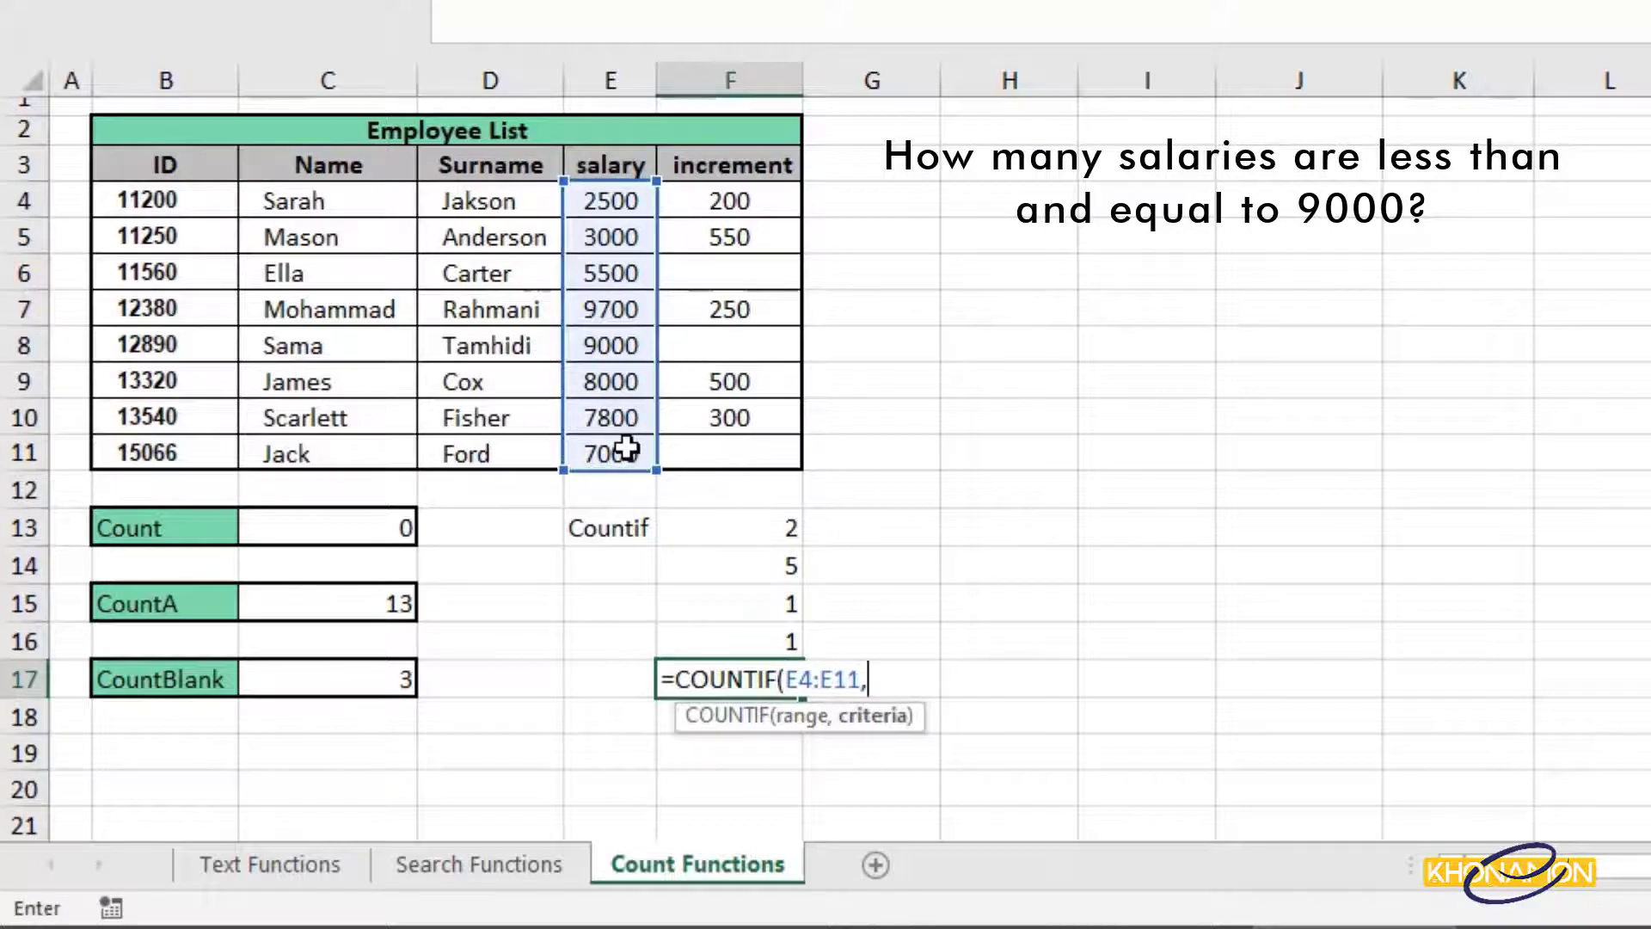
type("<")
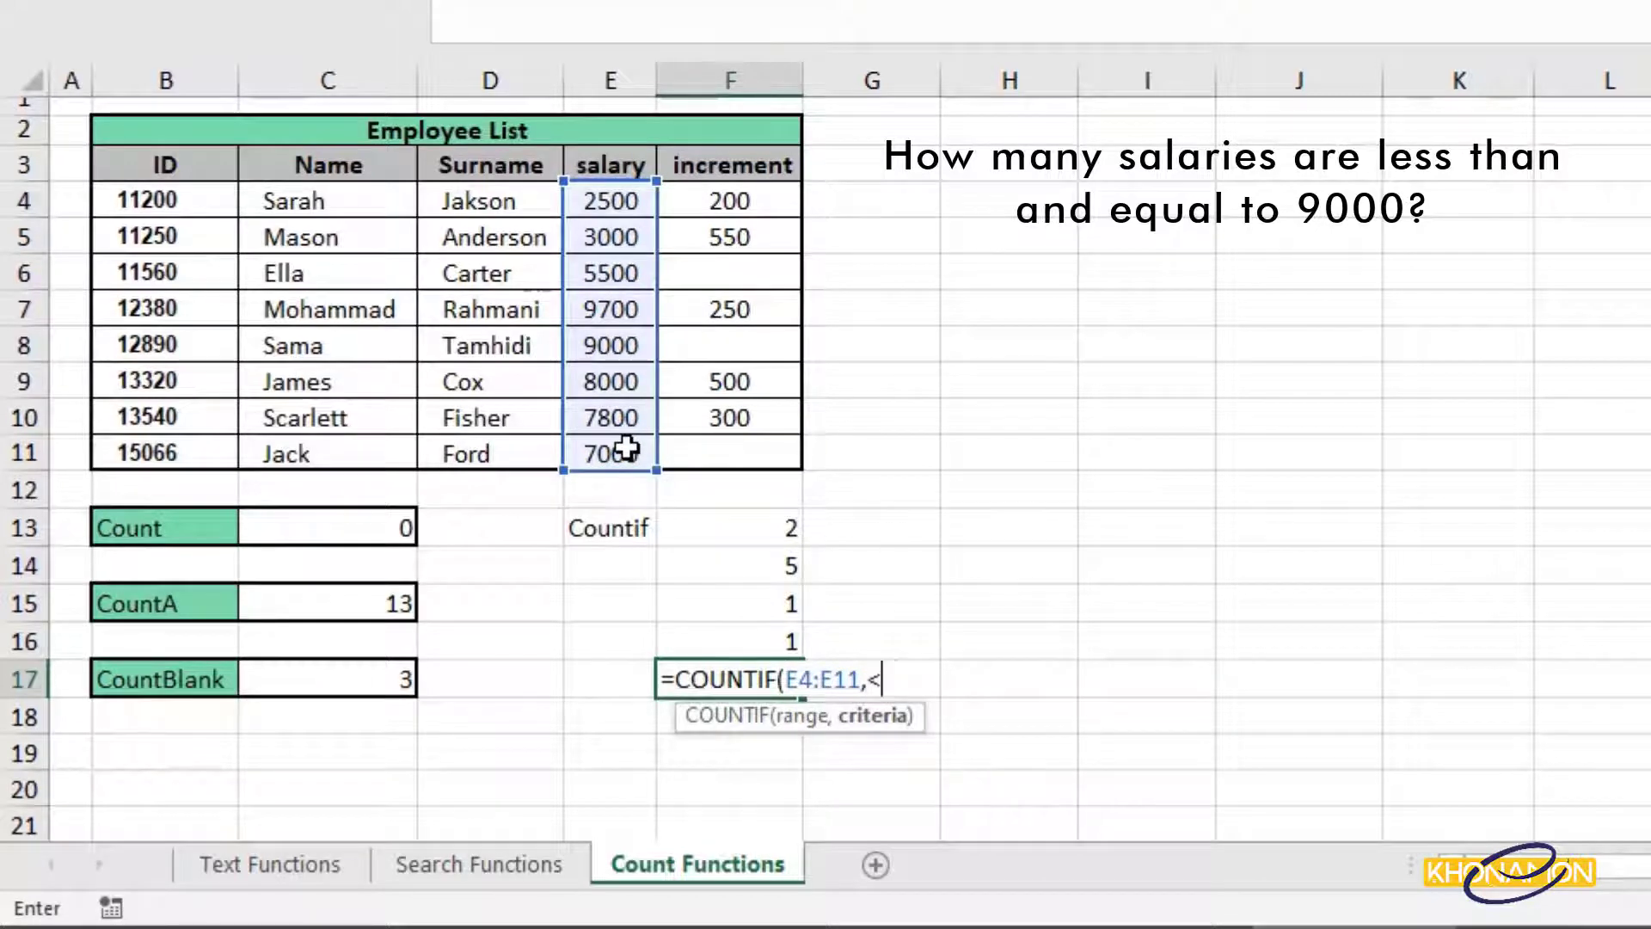
type("=9000\"")
left_click(870, 679)
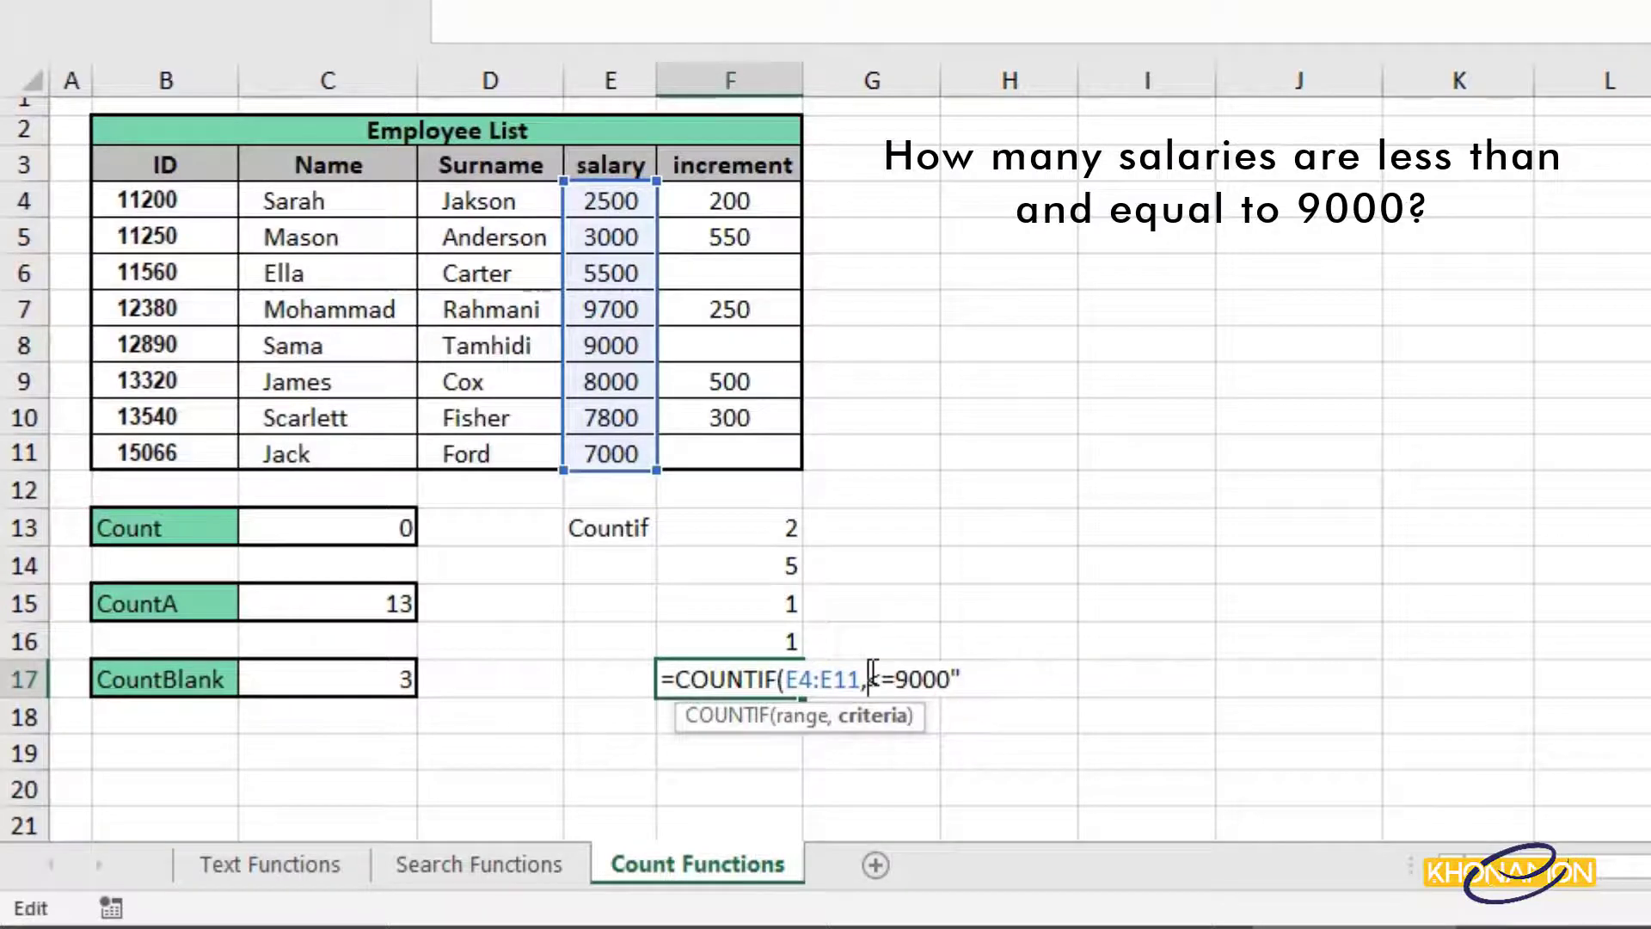
type("\"")
left_click(1006, 677)
type(")")
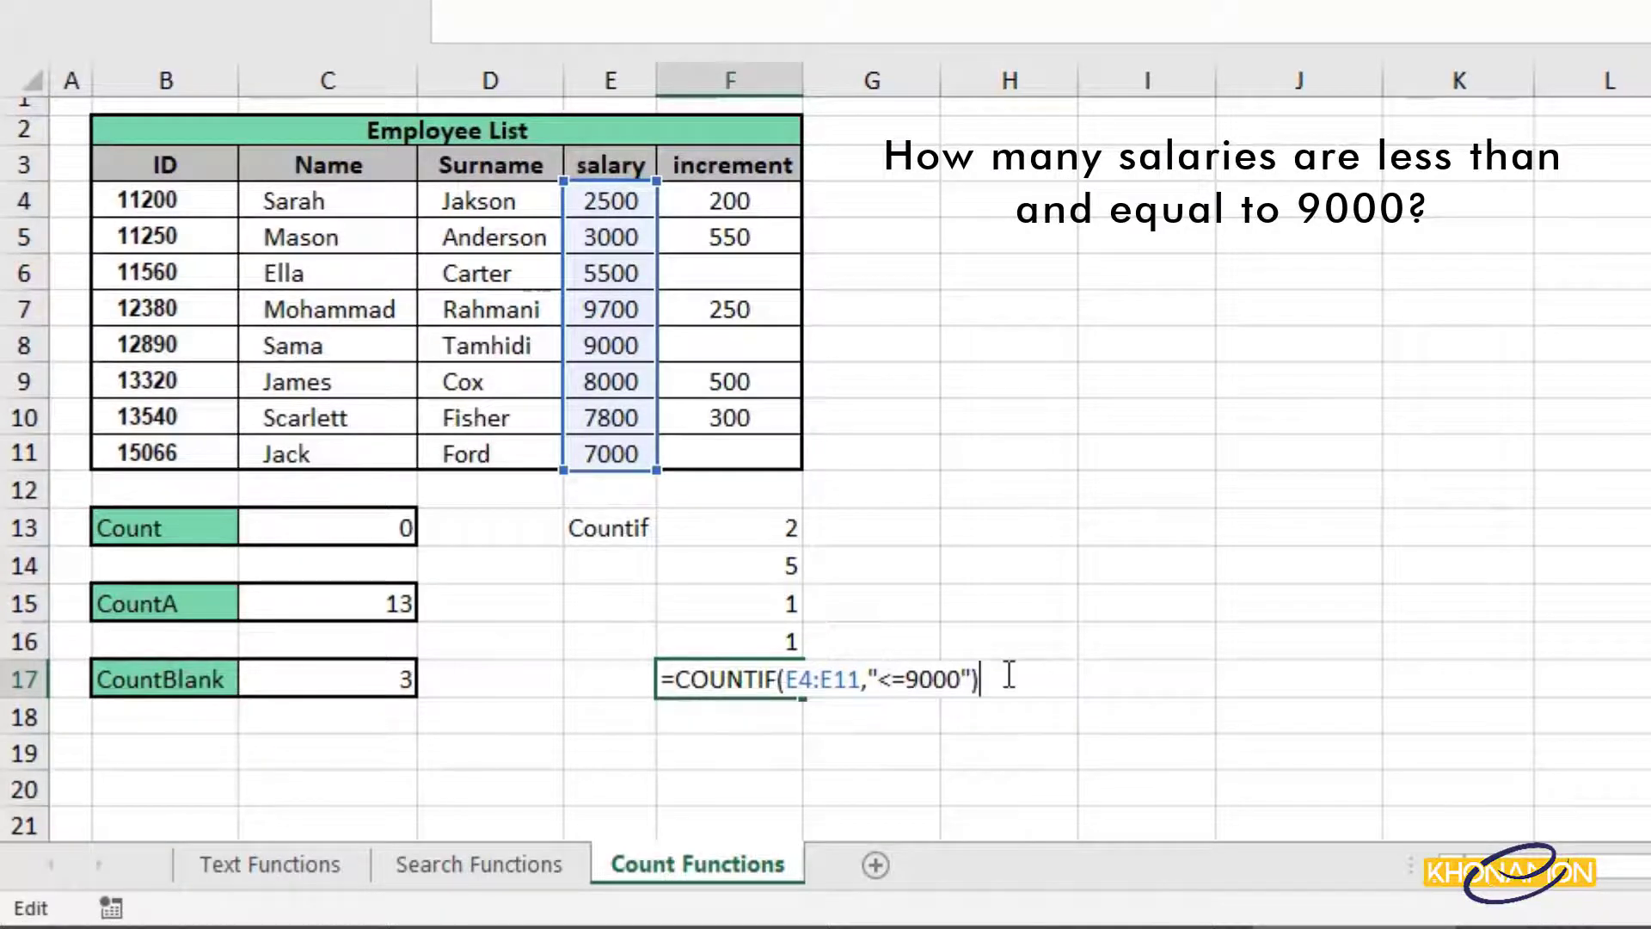
key("Return")
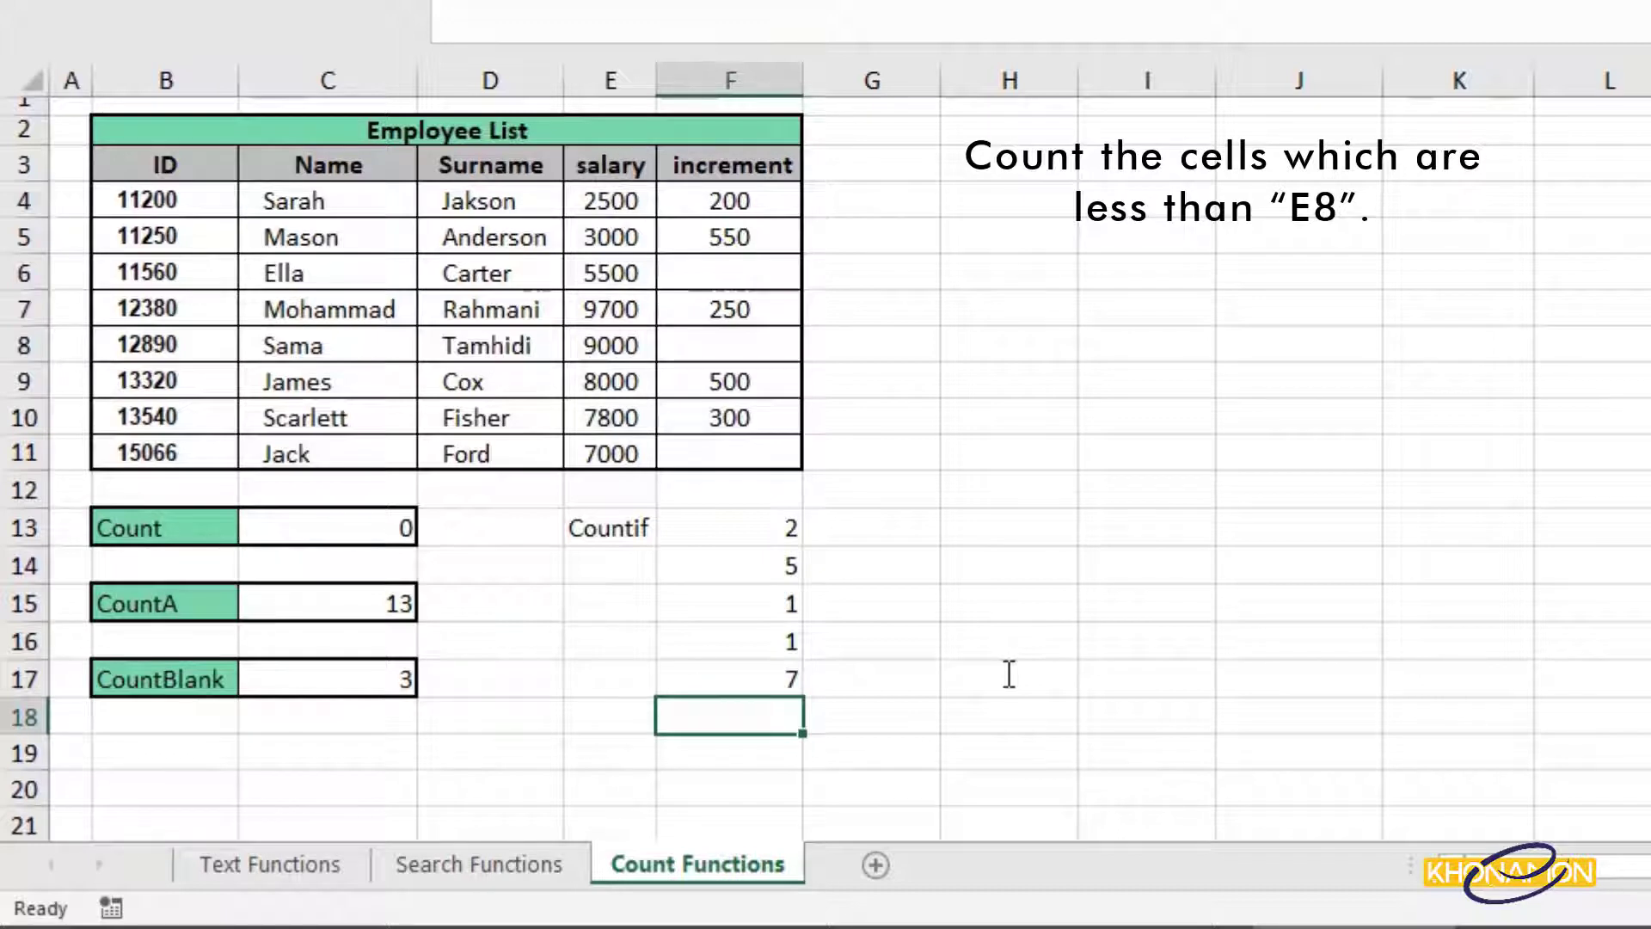
Enter =COUNTIF(E4:E11,"<"&E11) in F18, which returns 3.
type("=count")
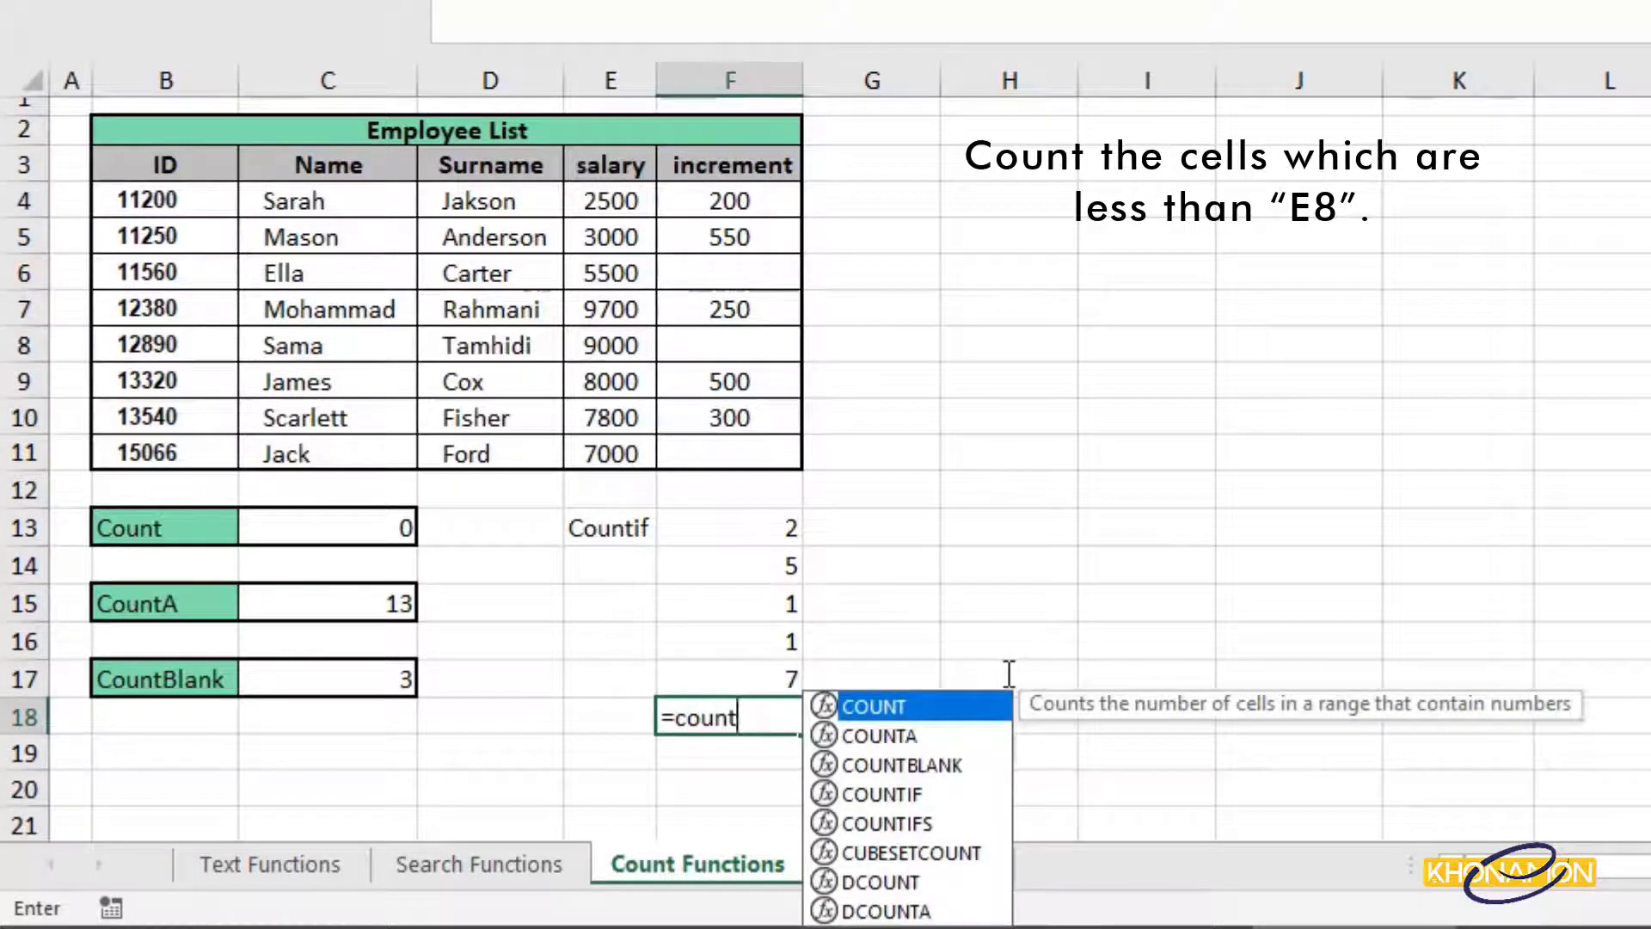
double_click(997, 790)
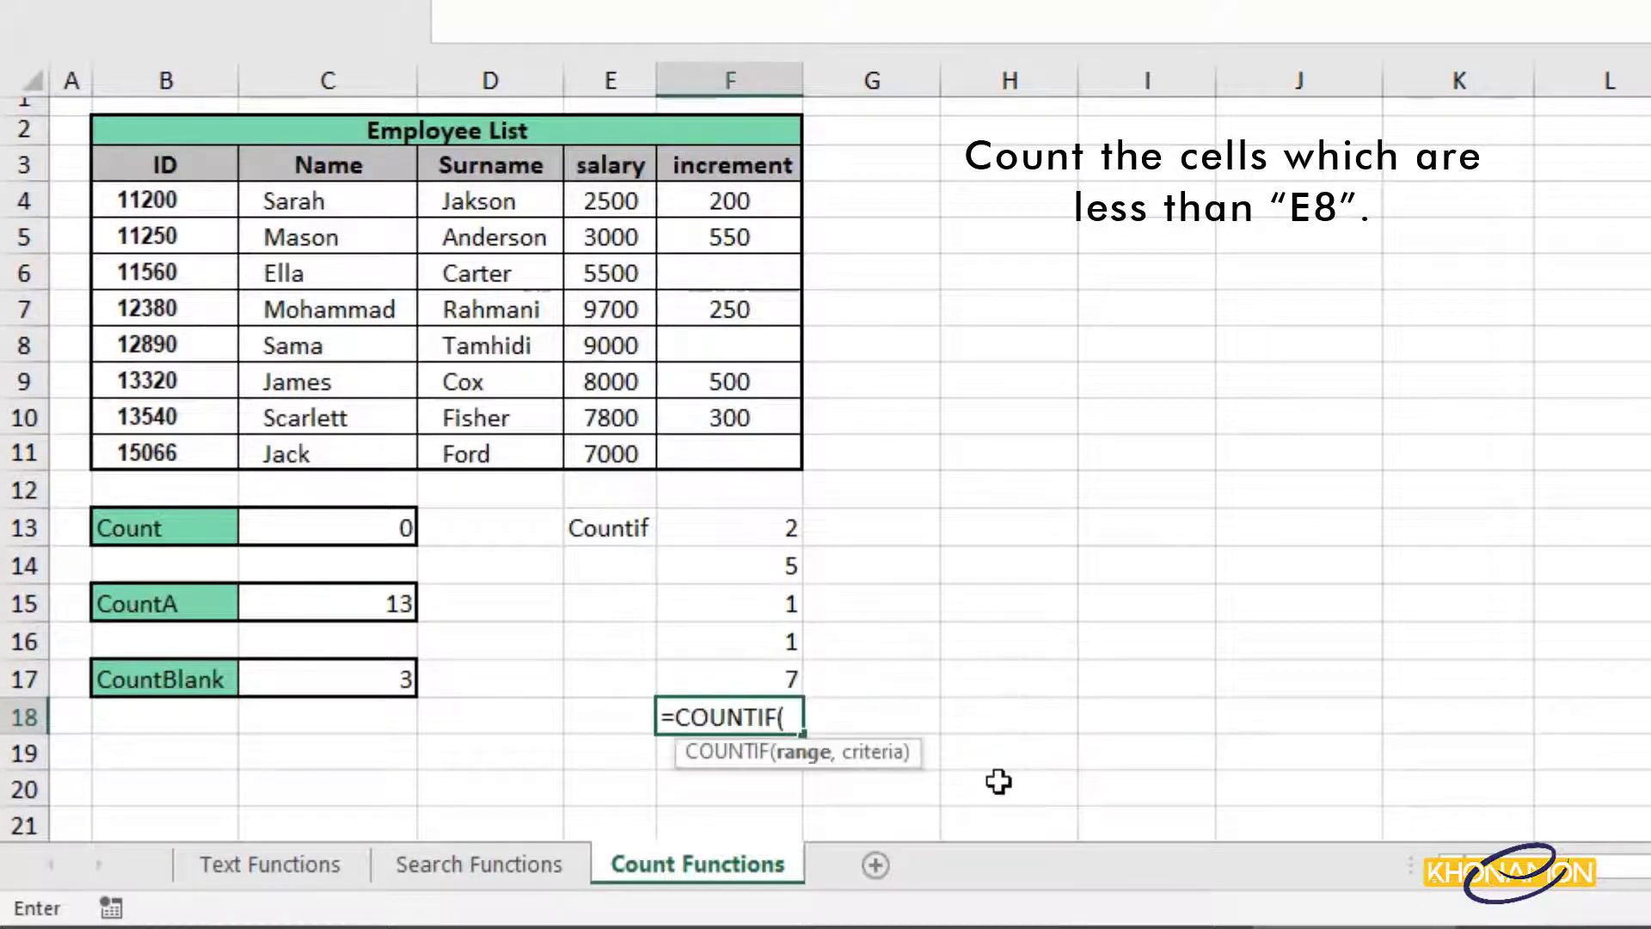
left_click(638, 201)
left_click_drag(638, 201, 633, 448)
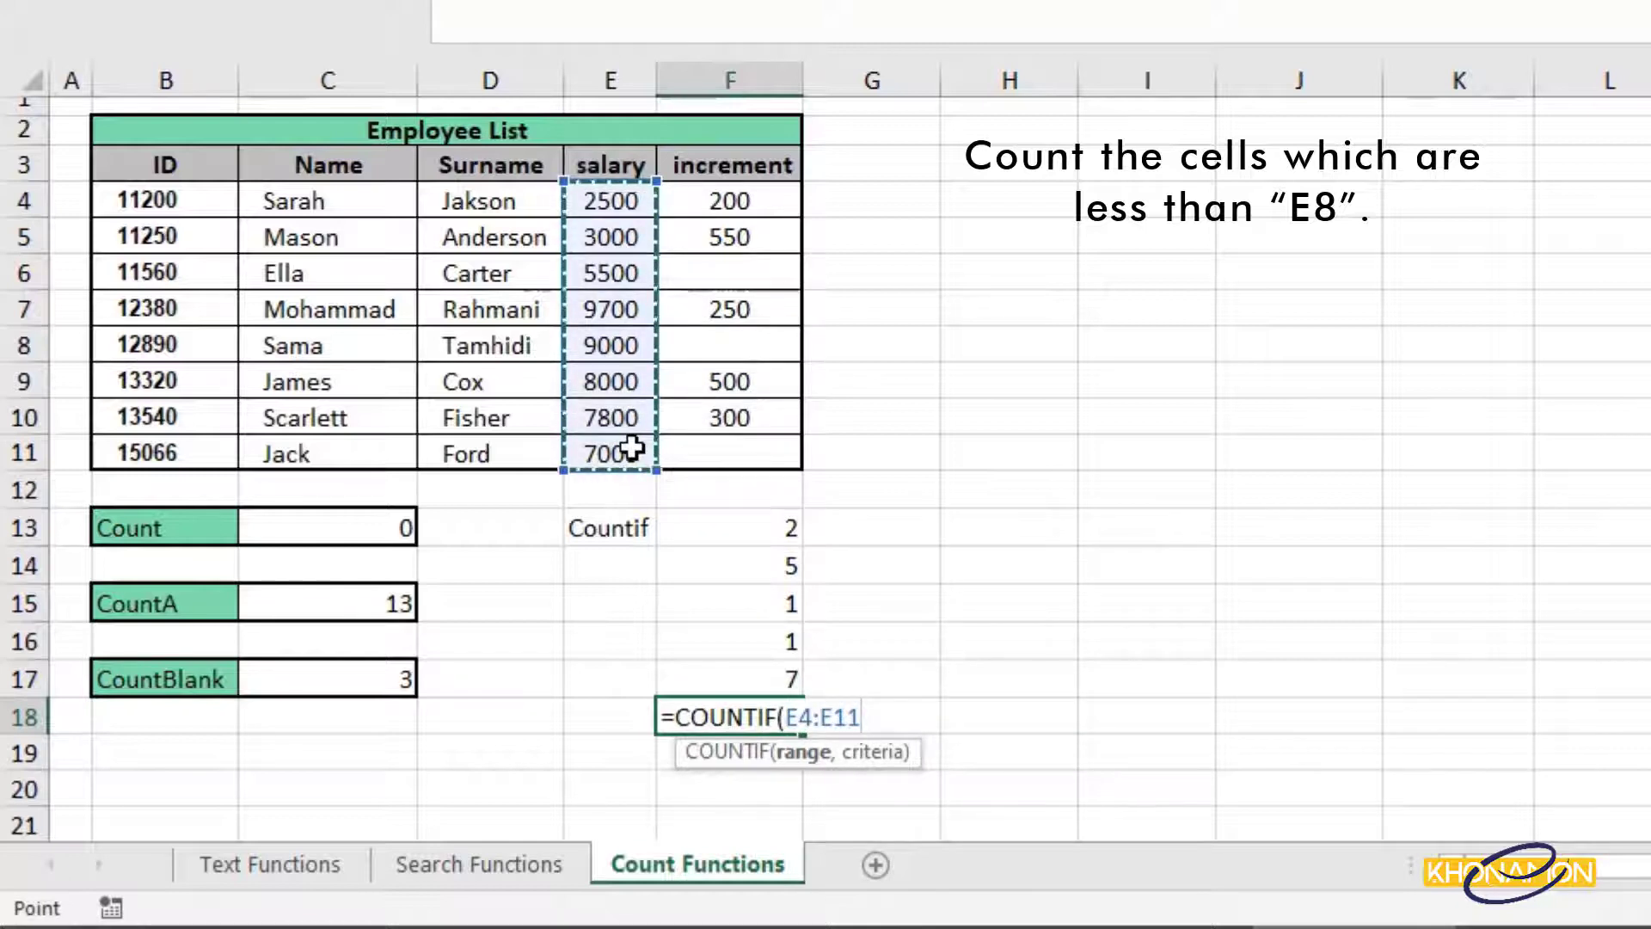
type(",<")
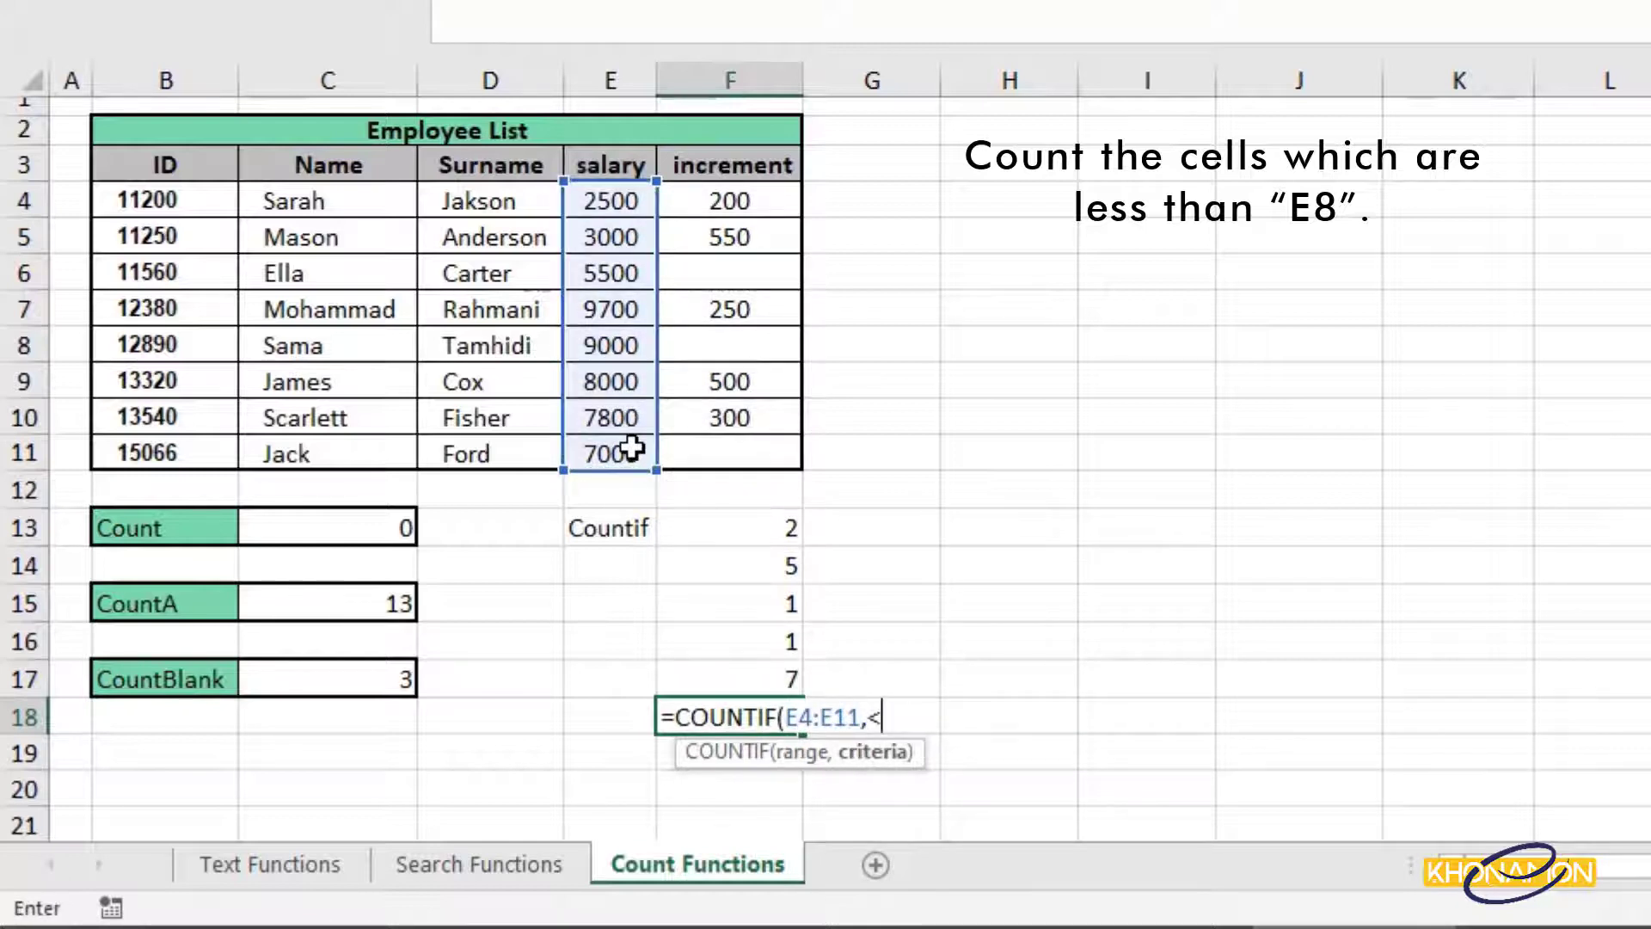
left_click(632, 448)
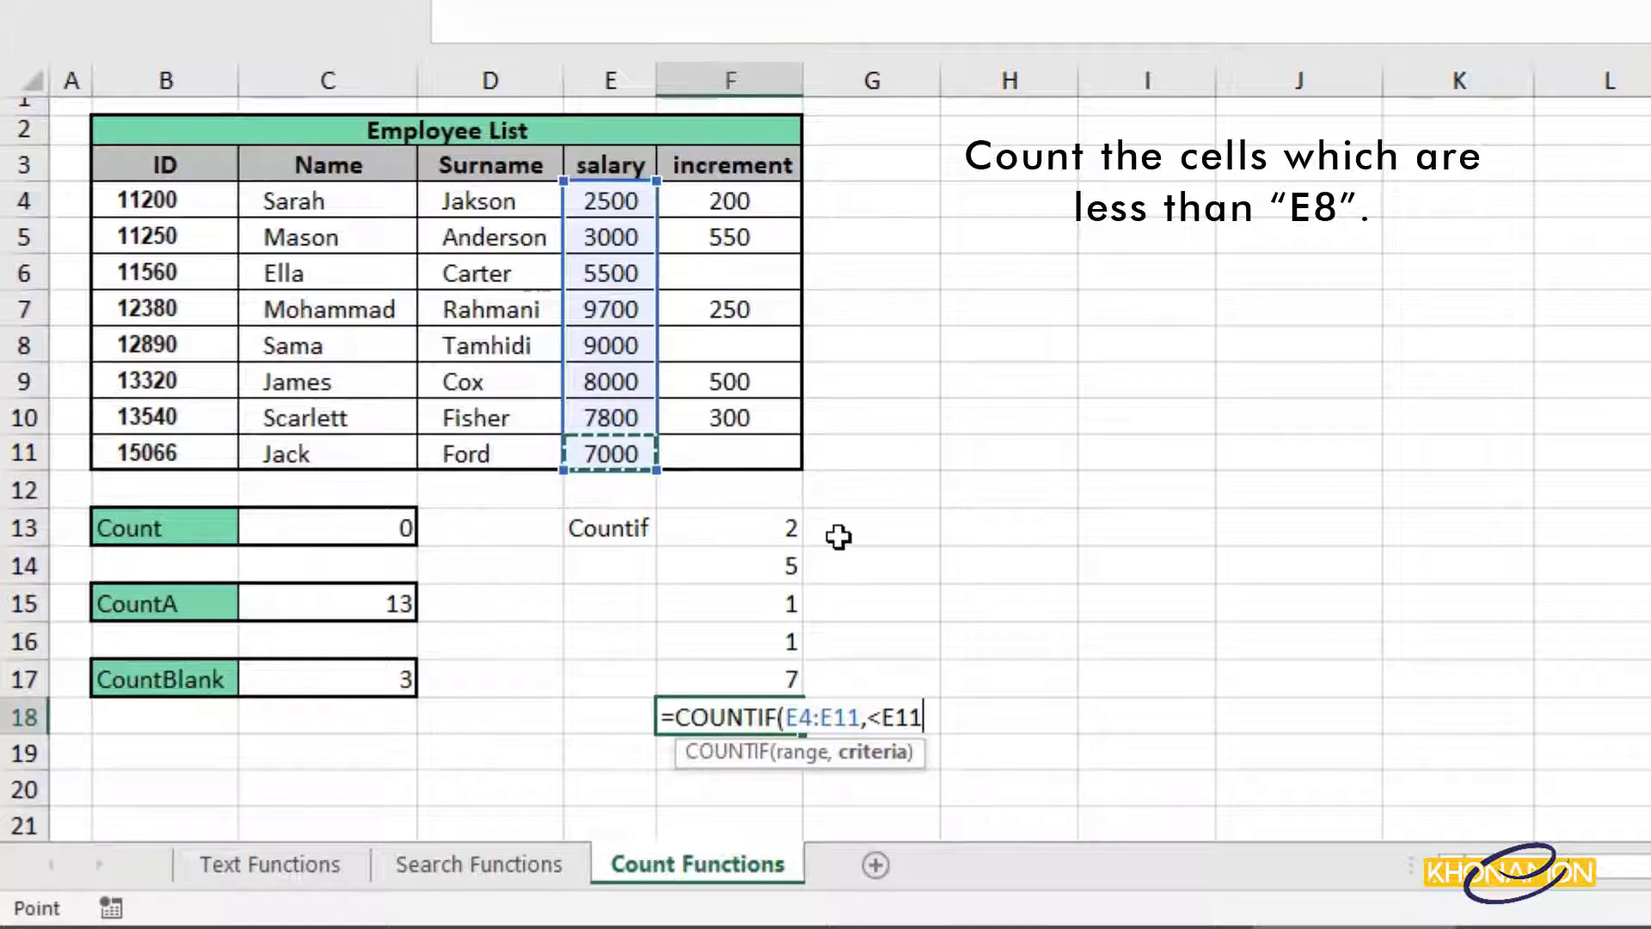
left_click(880, 718)
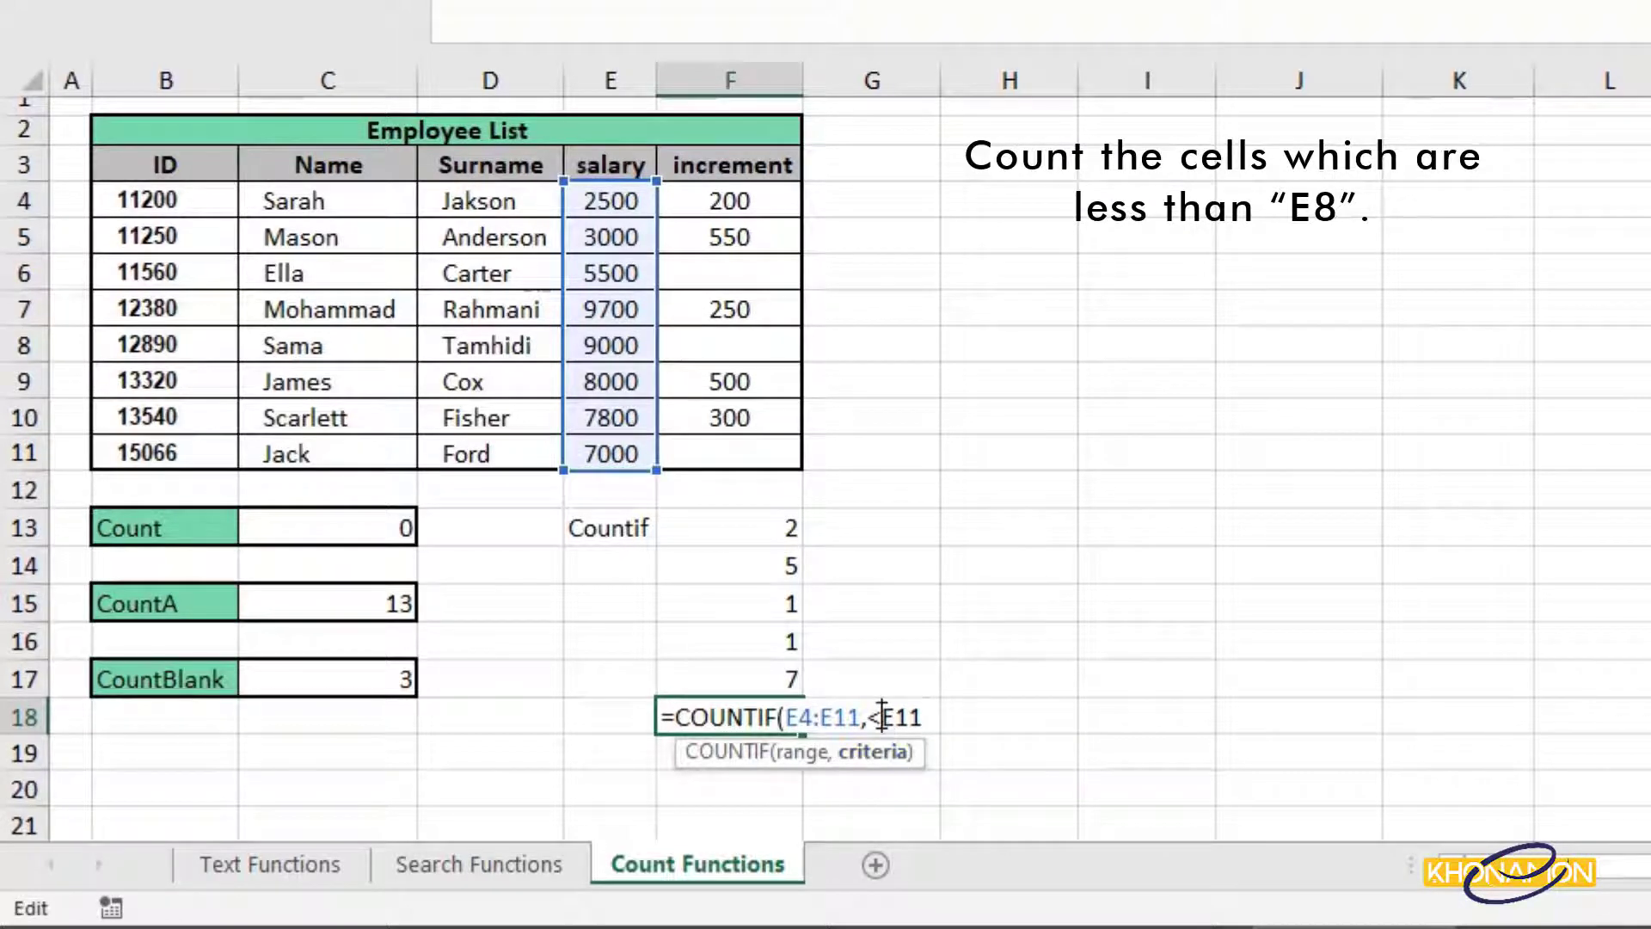
type("\"")
left_click(867, 717)
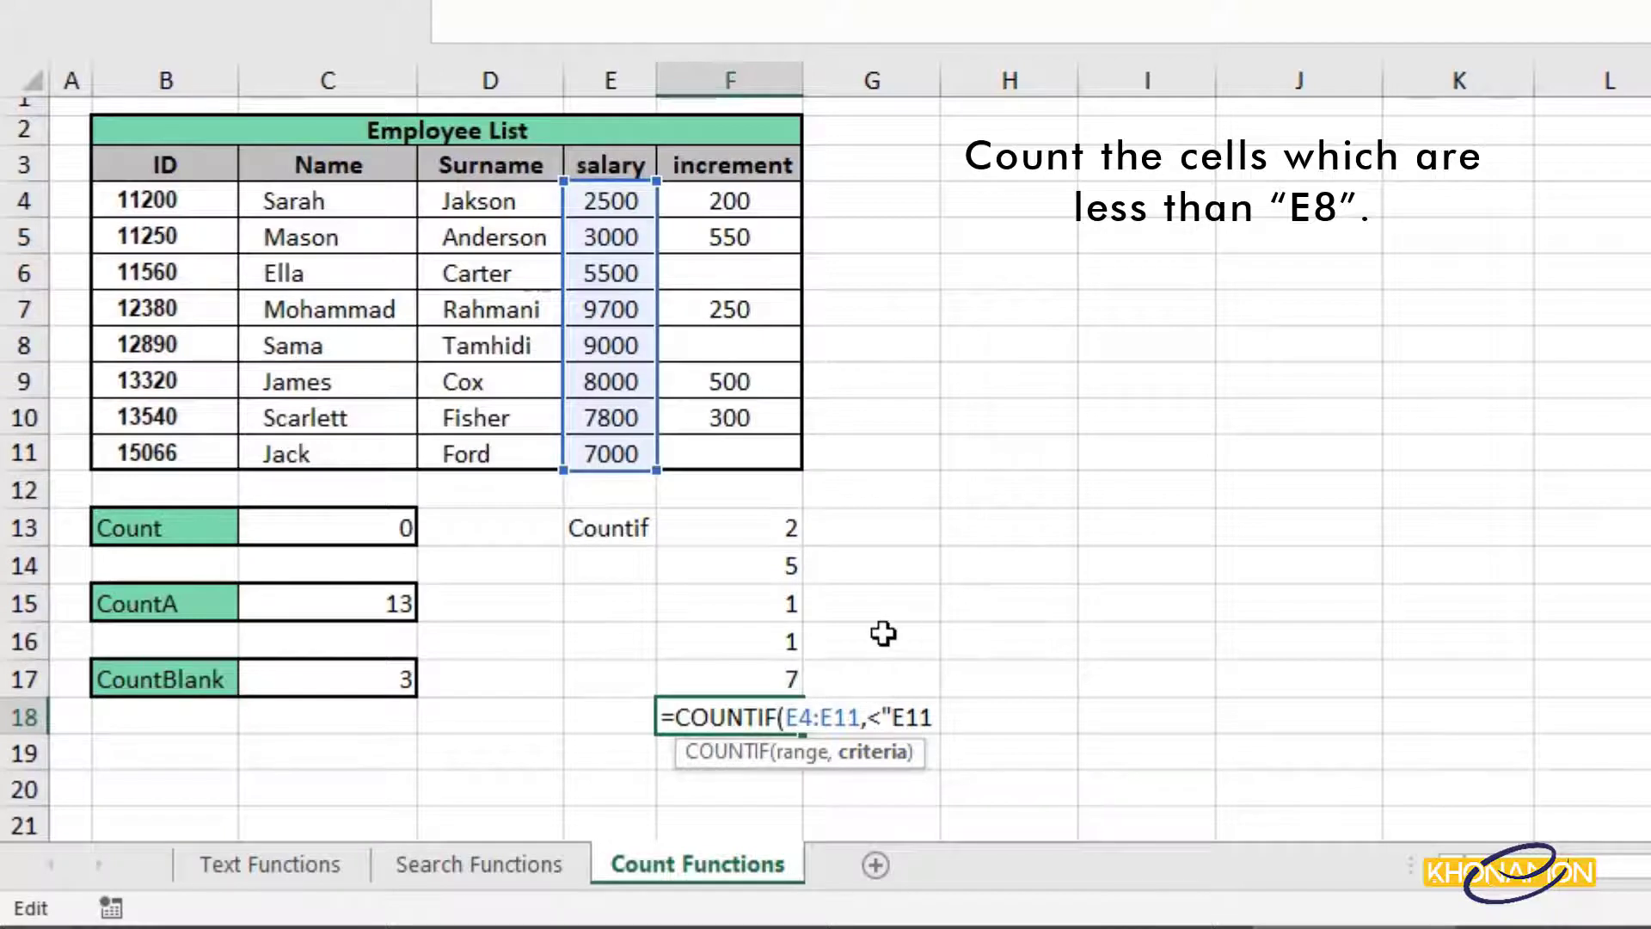
type("\"")
left_click(900, 698)
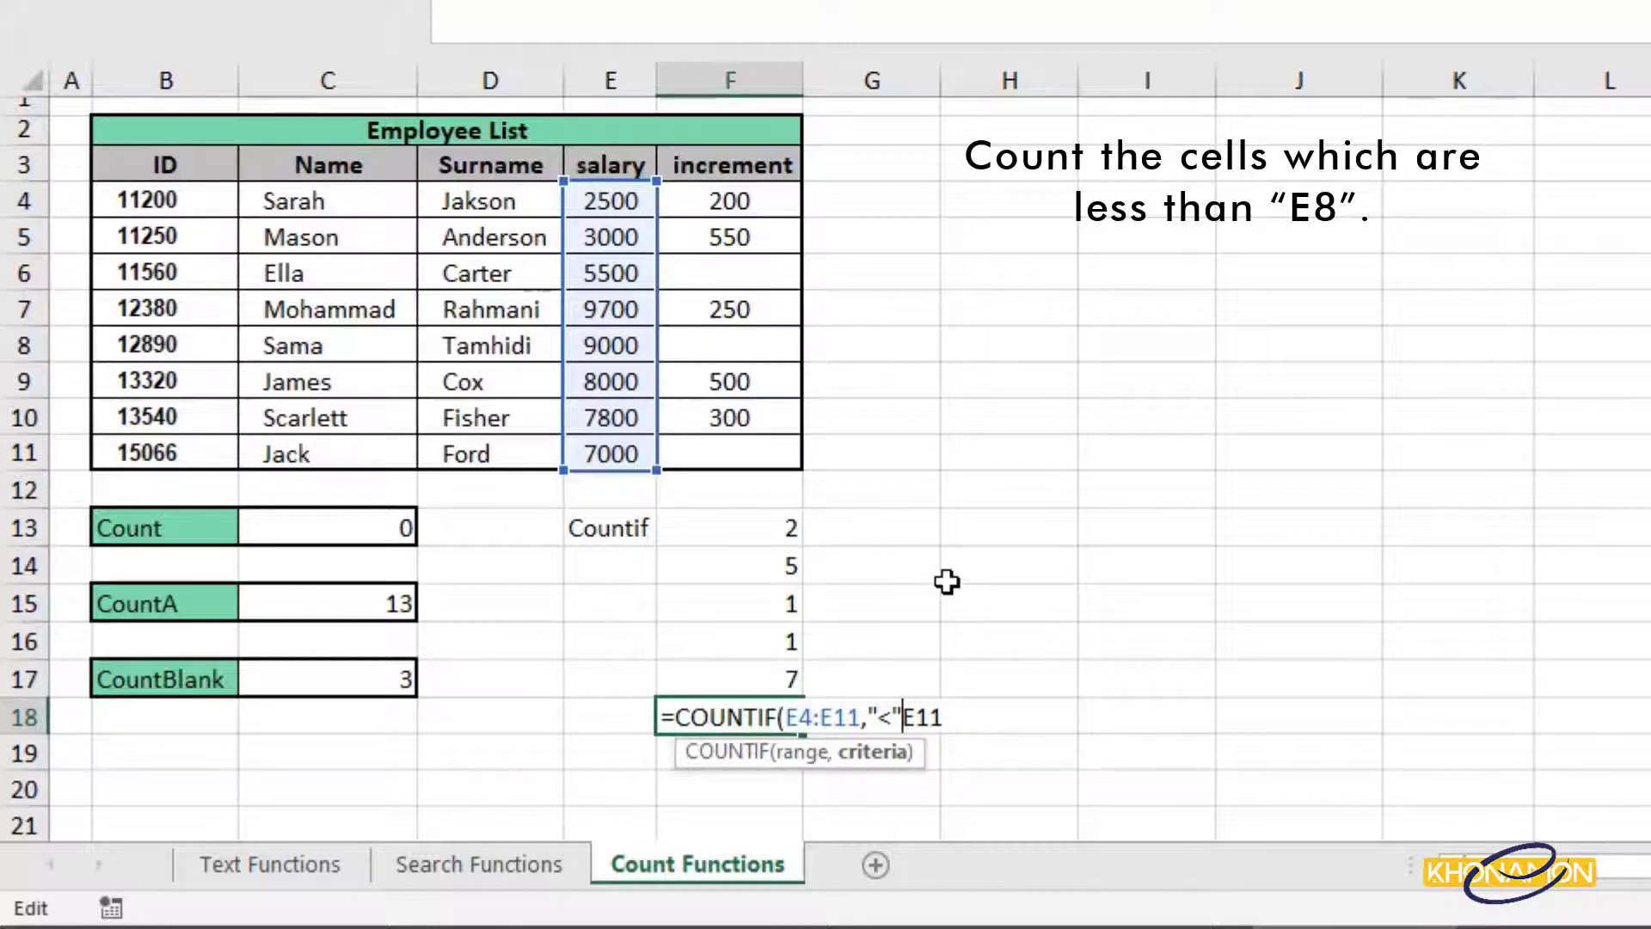
type("&")
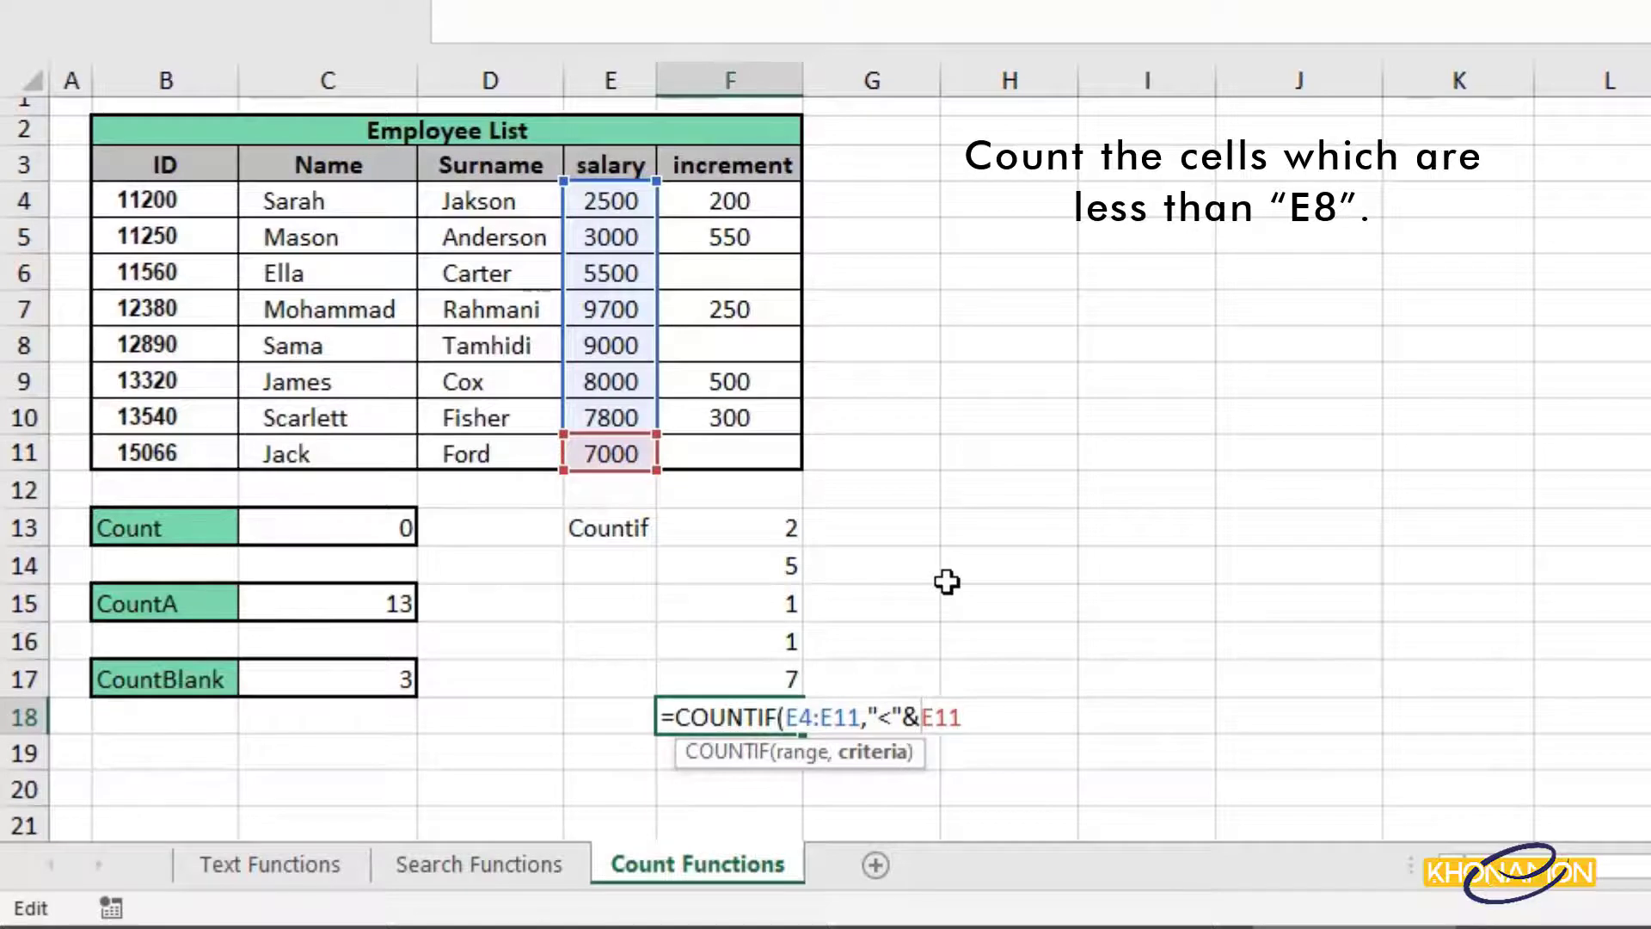
key("Return")
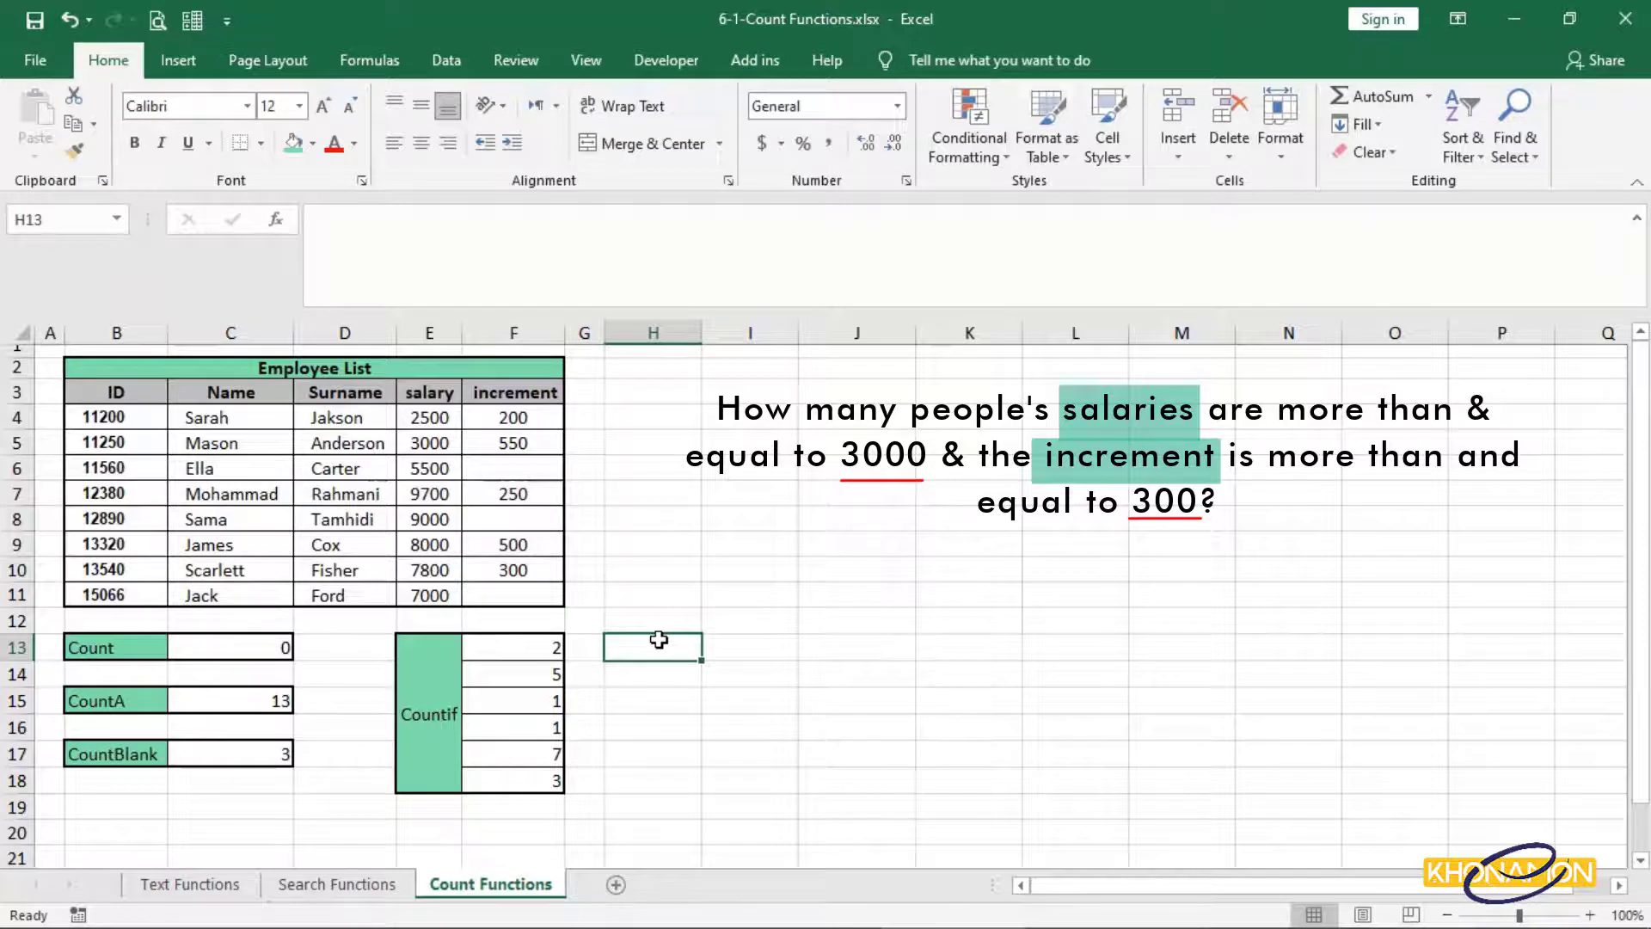
Label H13 CountIfs and start a COUNTIFS formula in I13.
type("CountIfs")
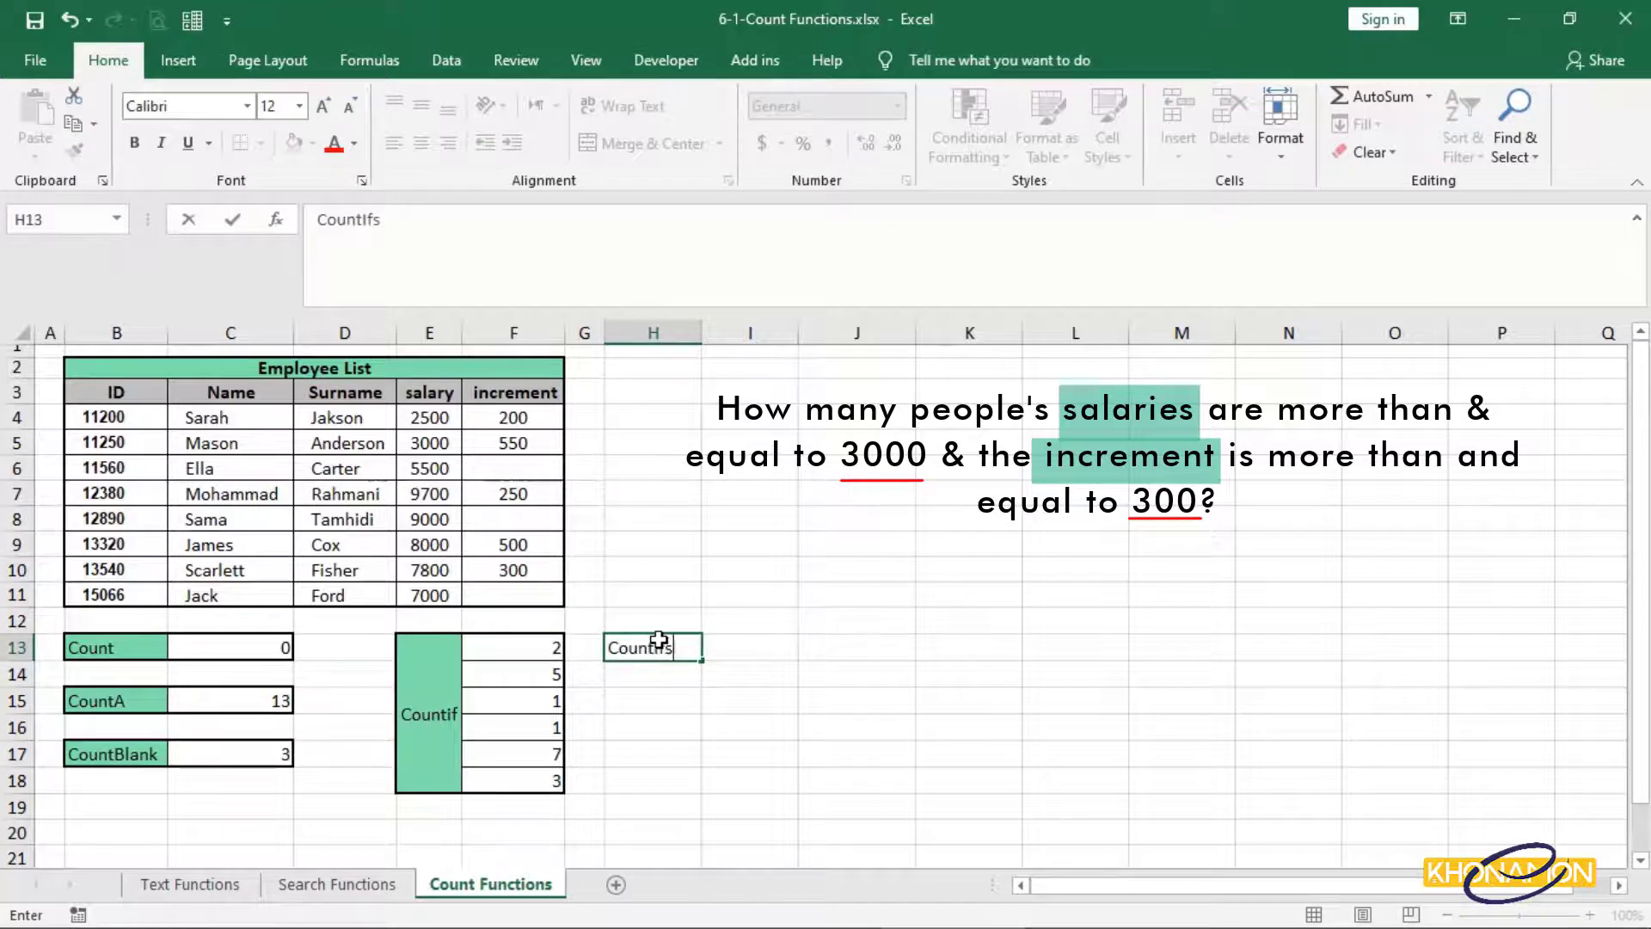
key("Return")
left_click(757, 649)
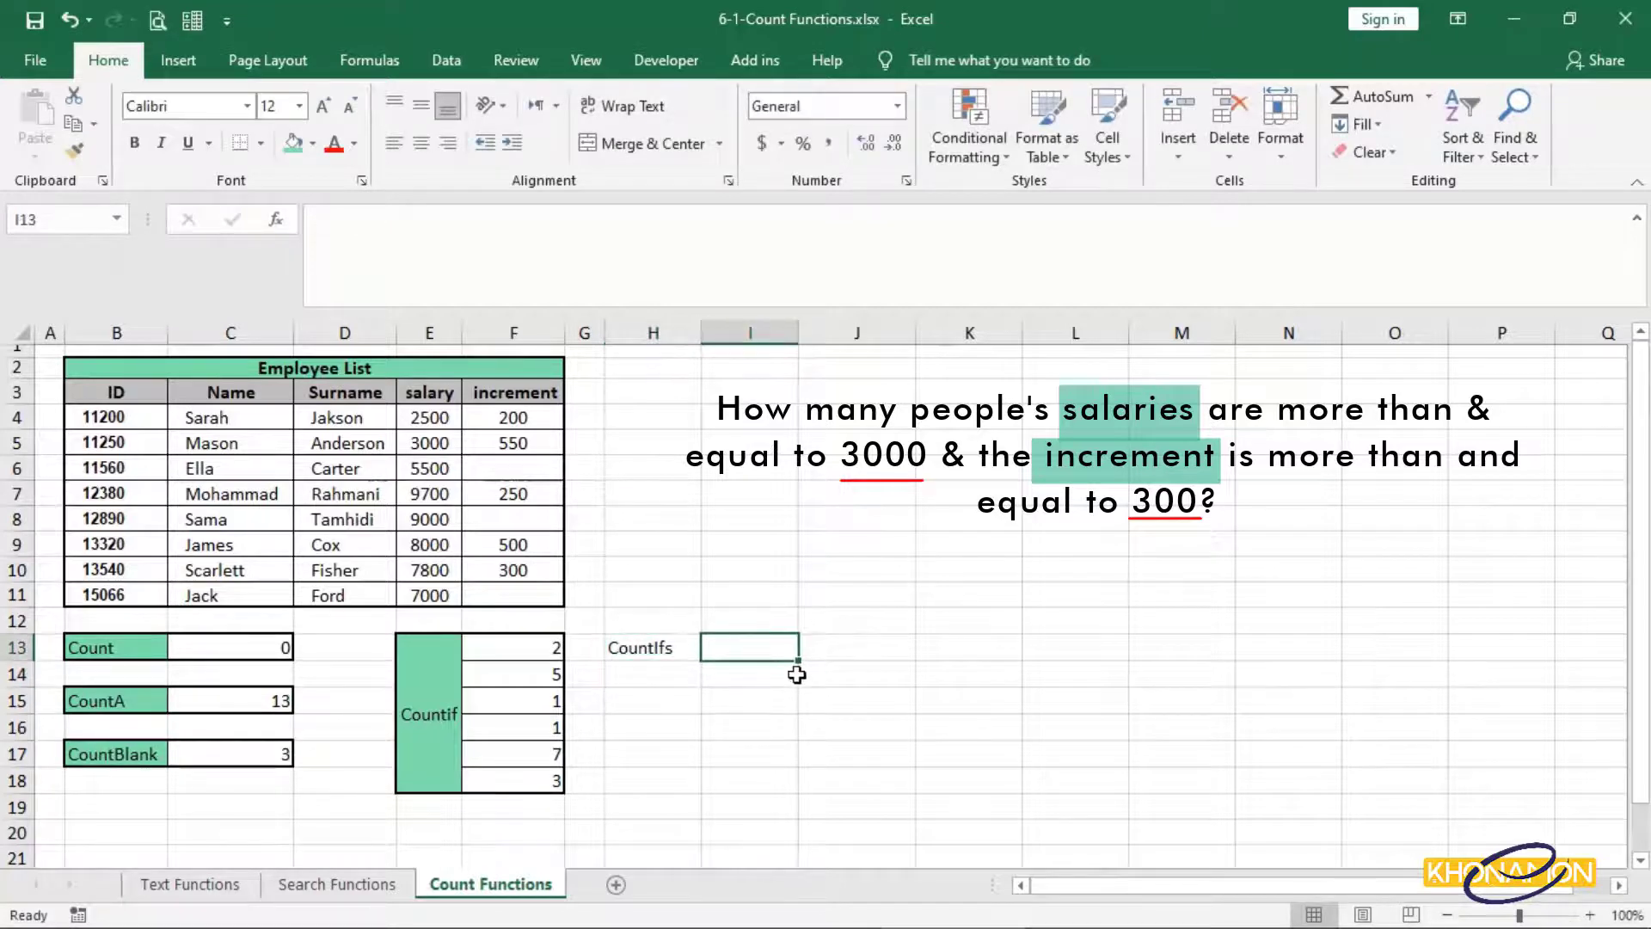
type("=coun")
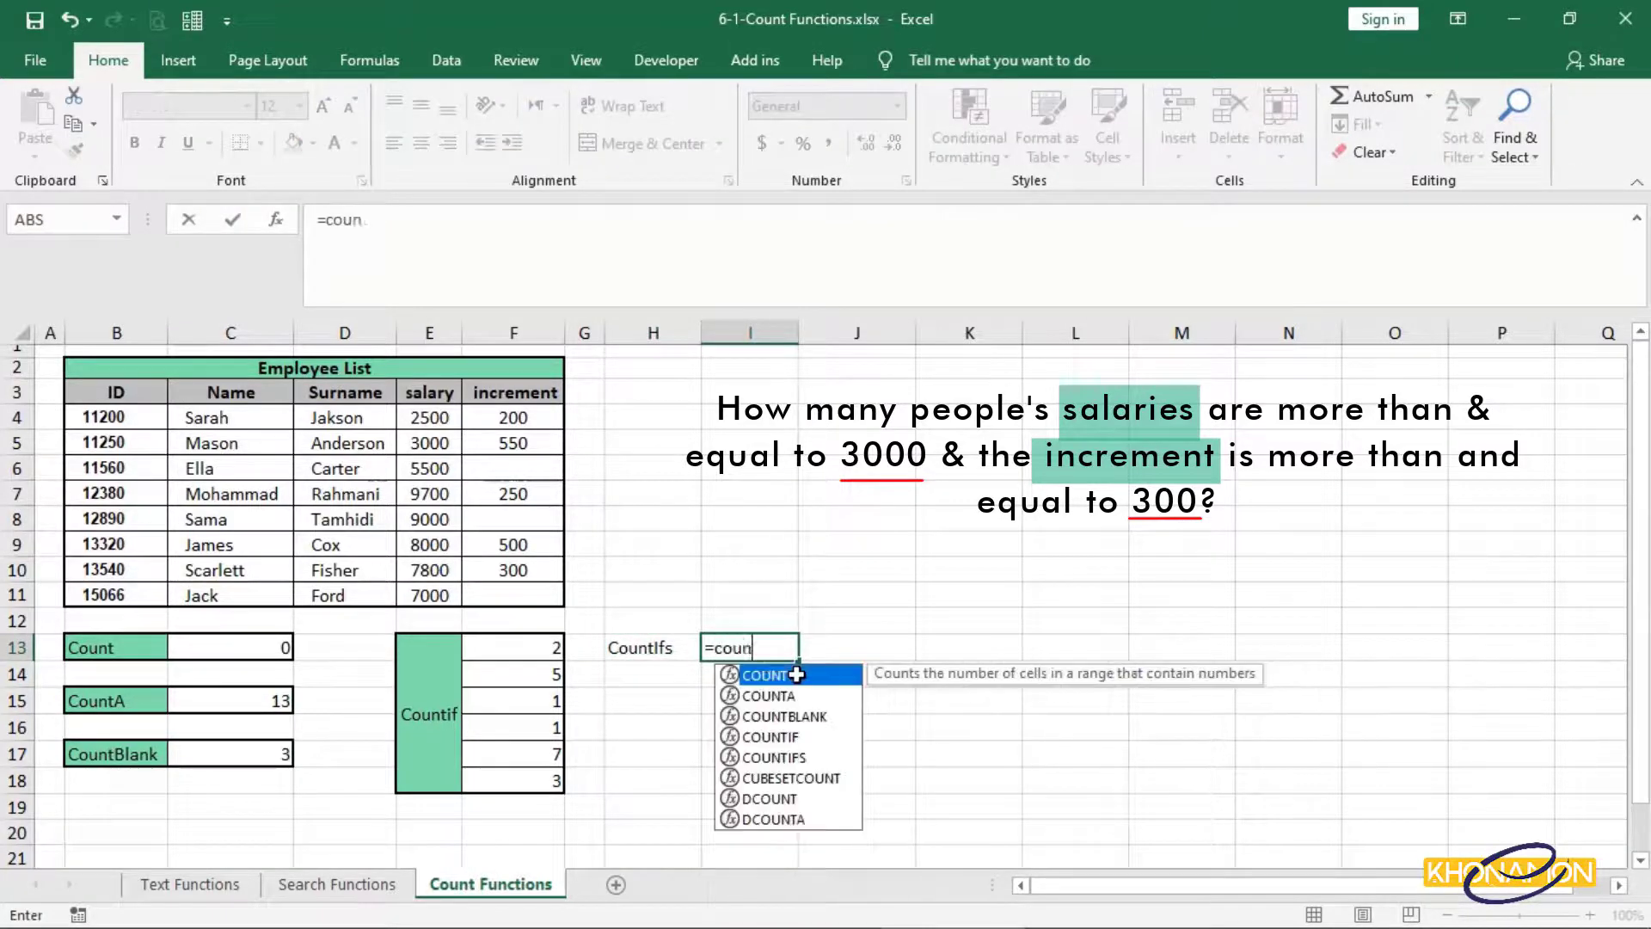
type("t")
double_click(796, 757)
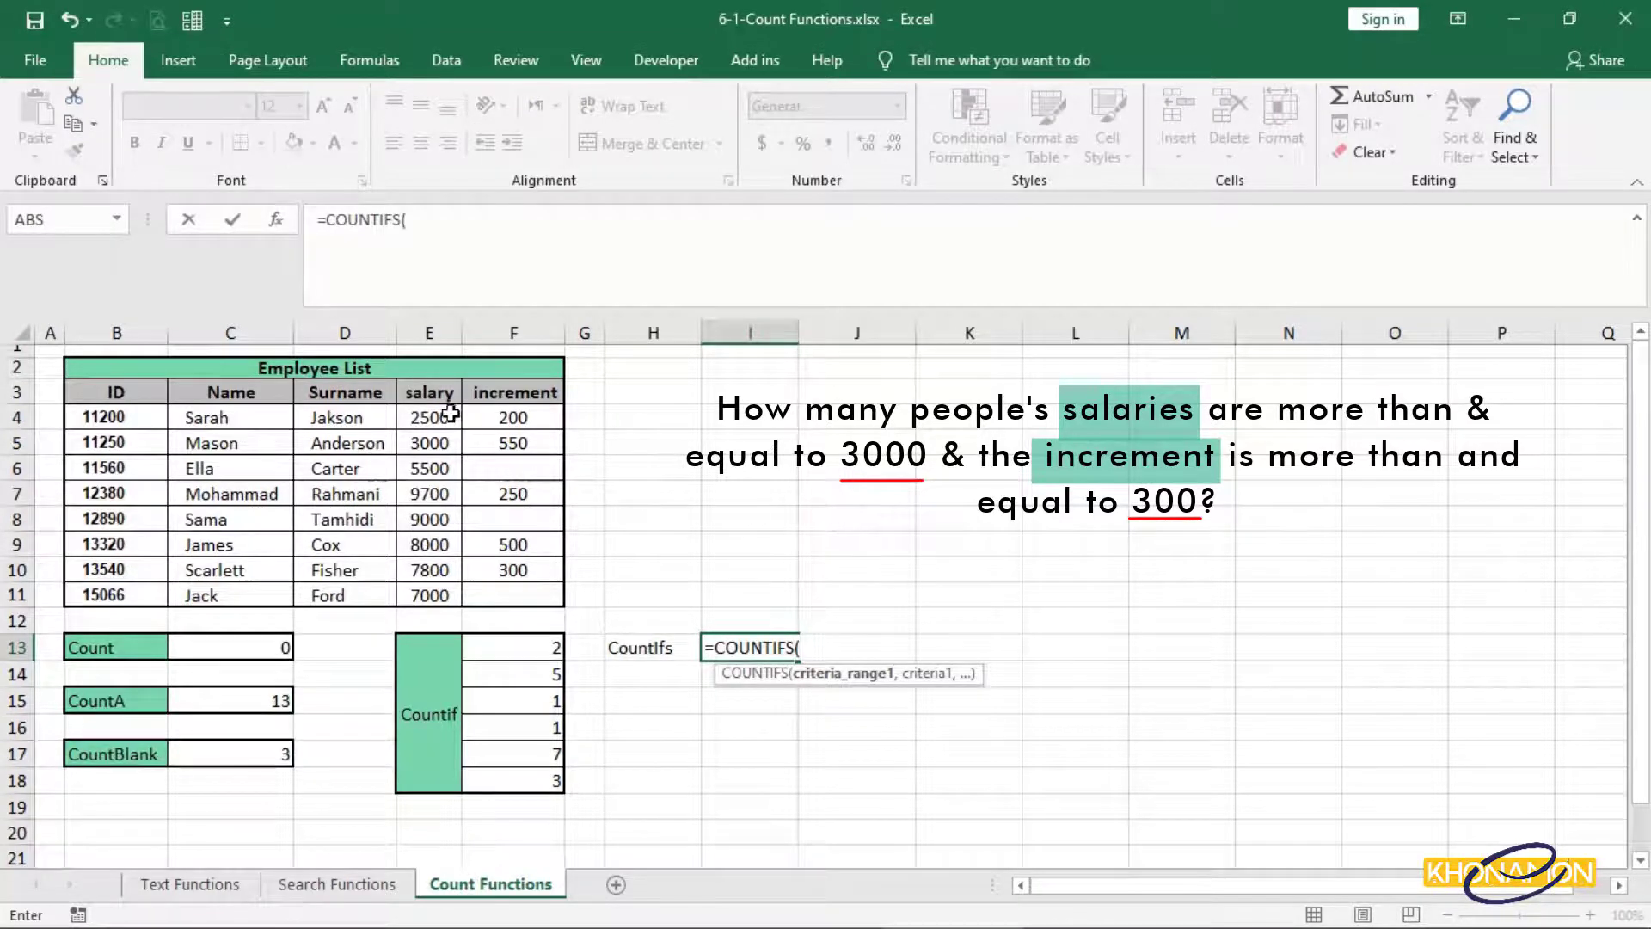
Add salary range E4:E11 with ">=3000", then increment range F4:F11 compared against F10.
left_click_drag(447, 413, 453, 591)
type(",")
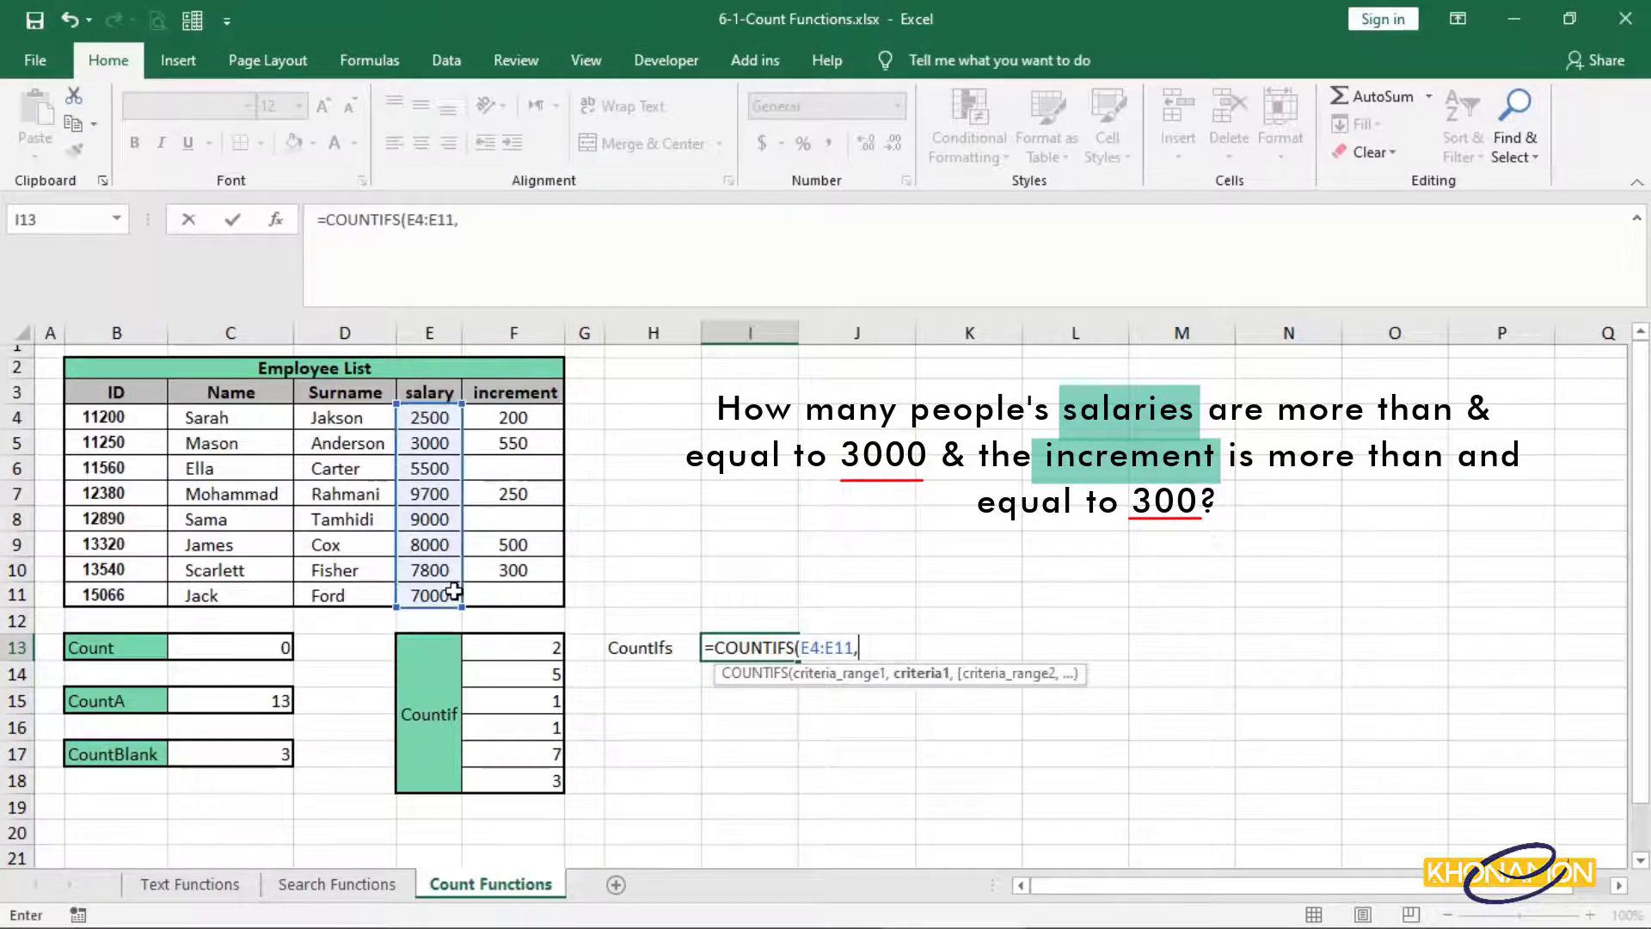
type(">=3000")
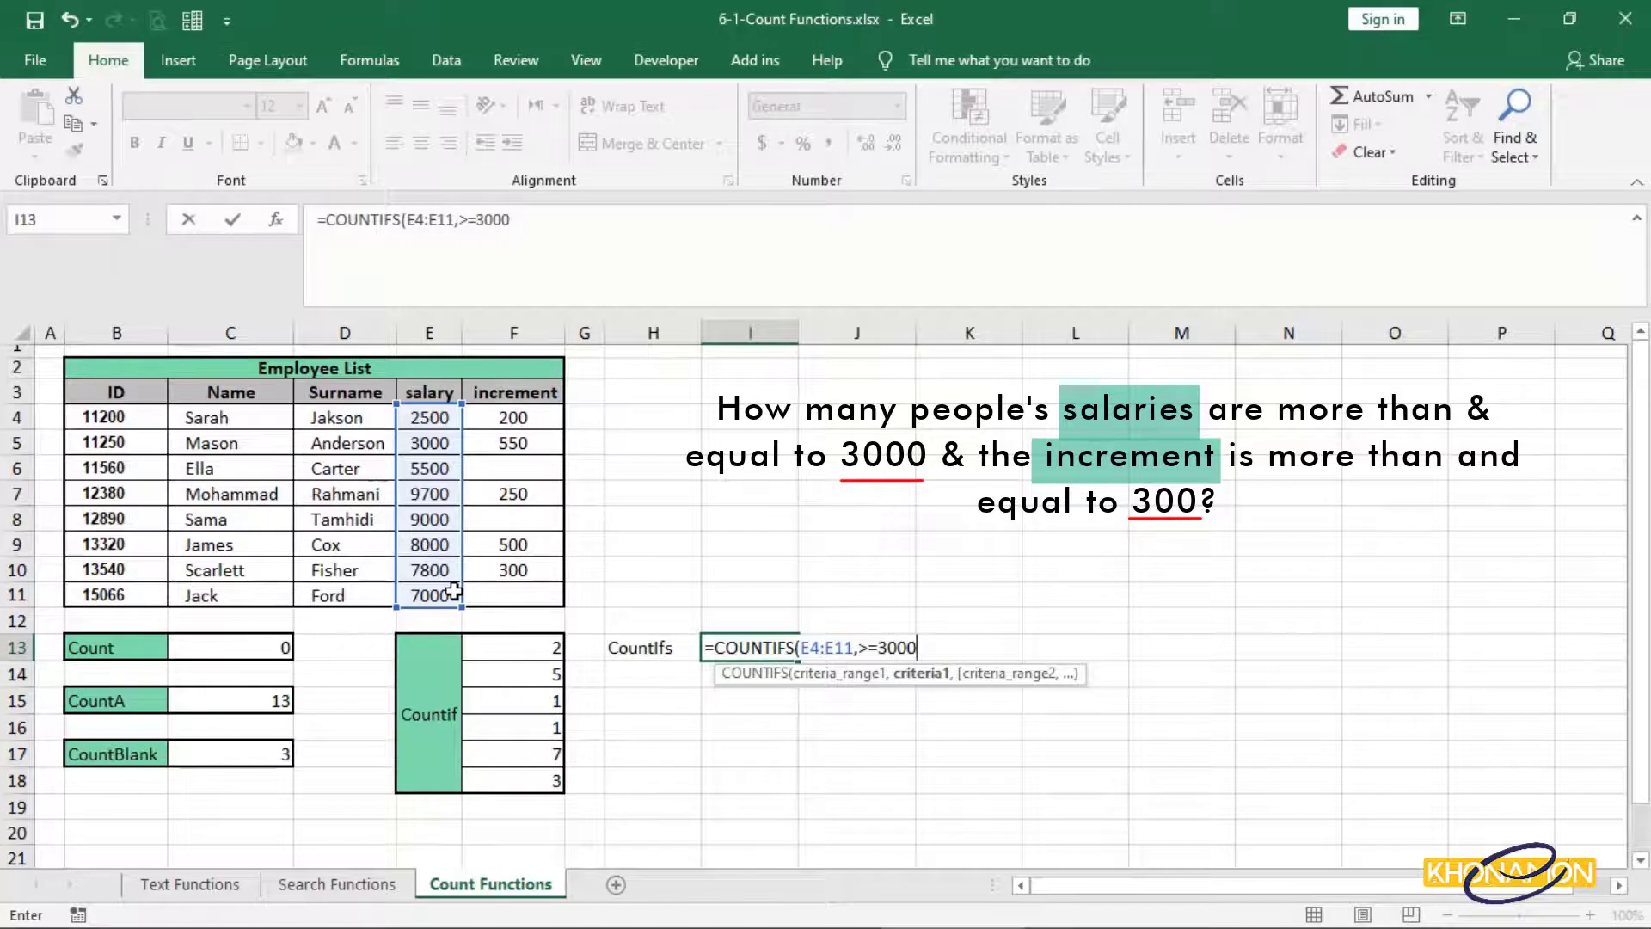
type("\"")
left_click(858, 646)
type("\"")
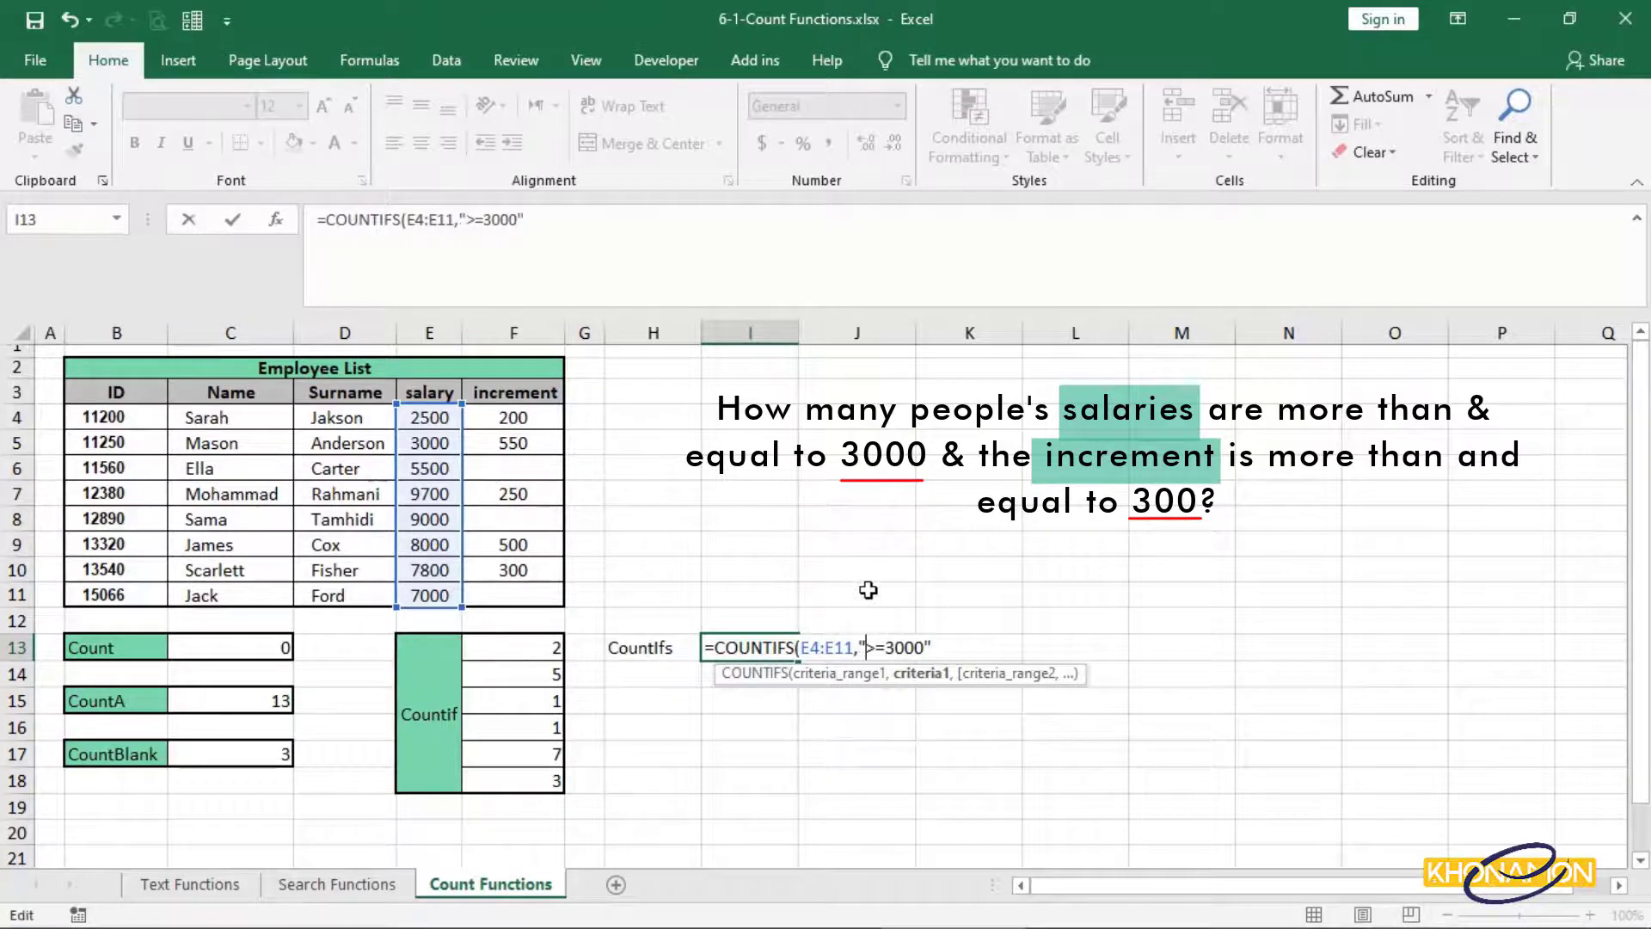
left_click(932, 646)
type(",")
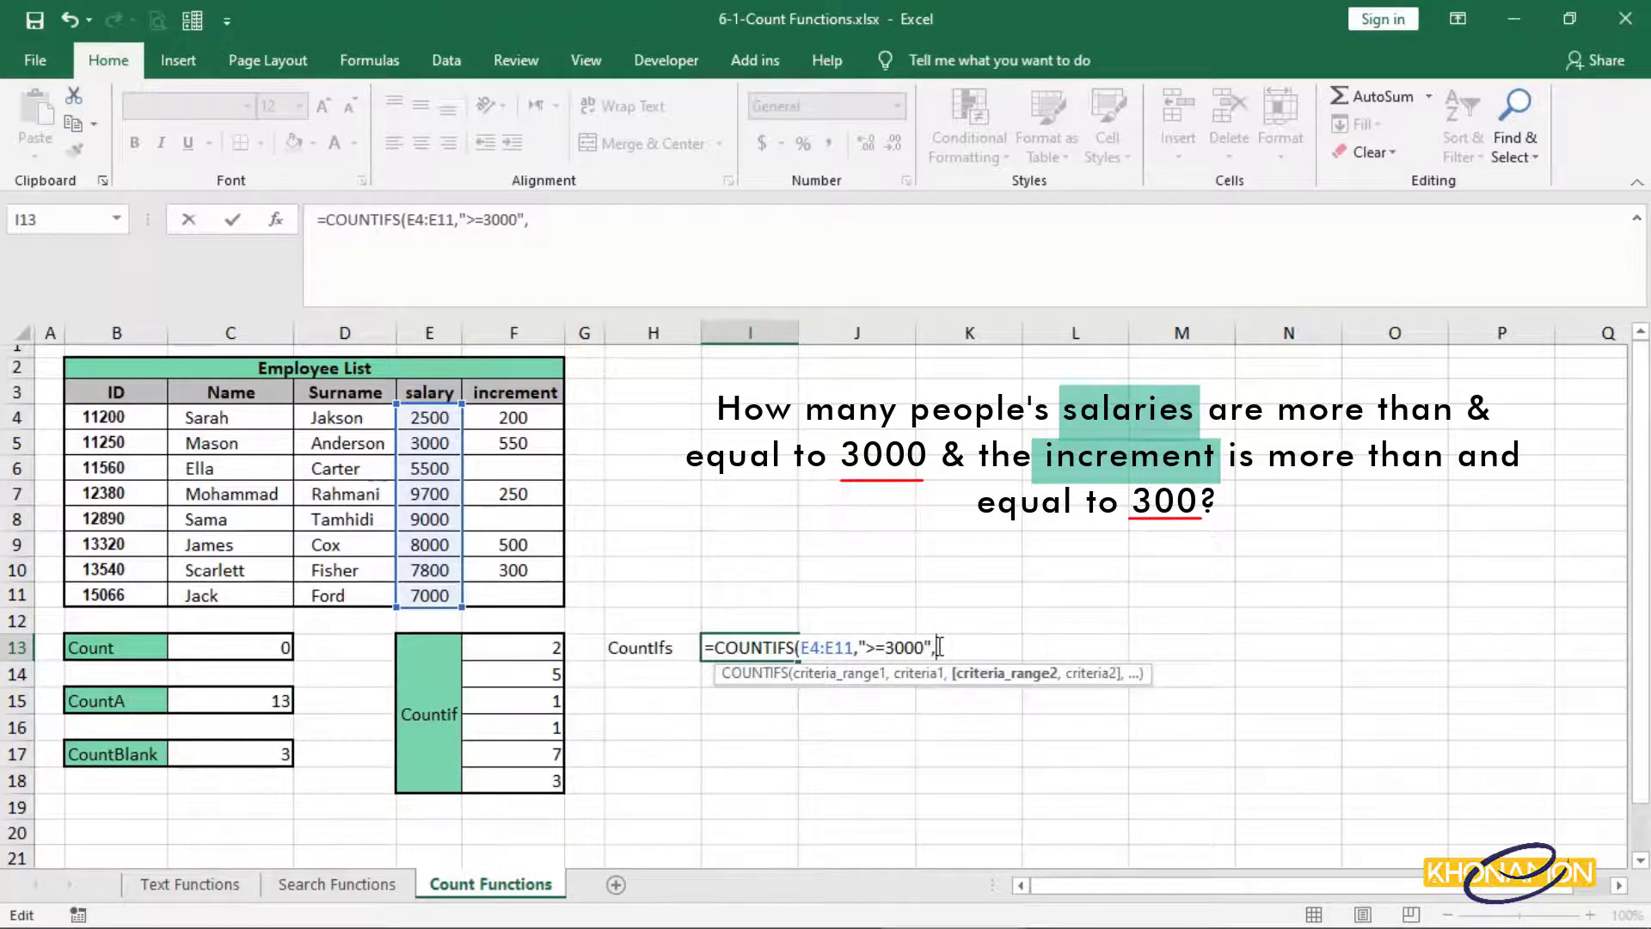
left_click_drag(545, 413, 547, 596)
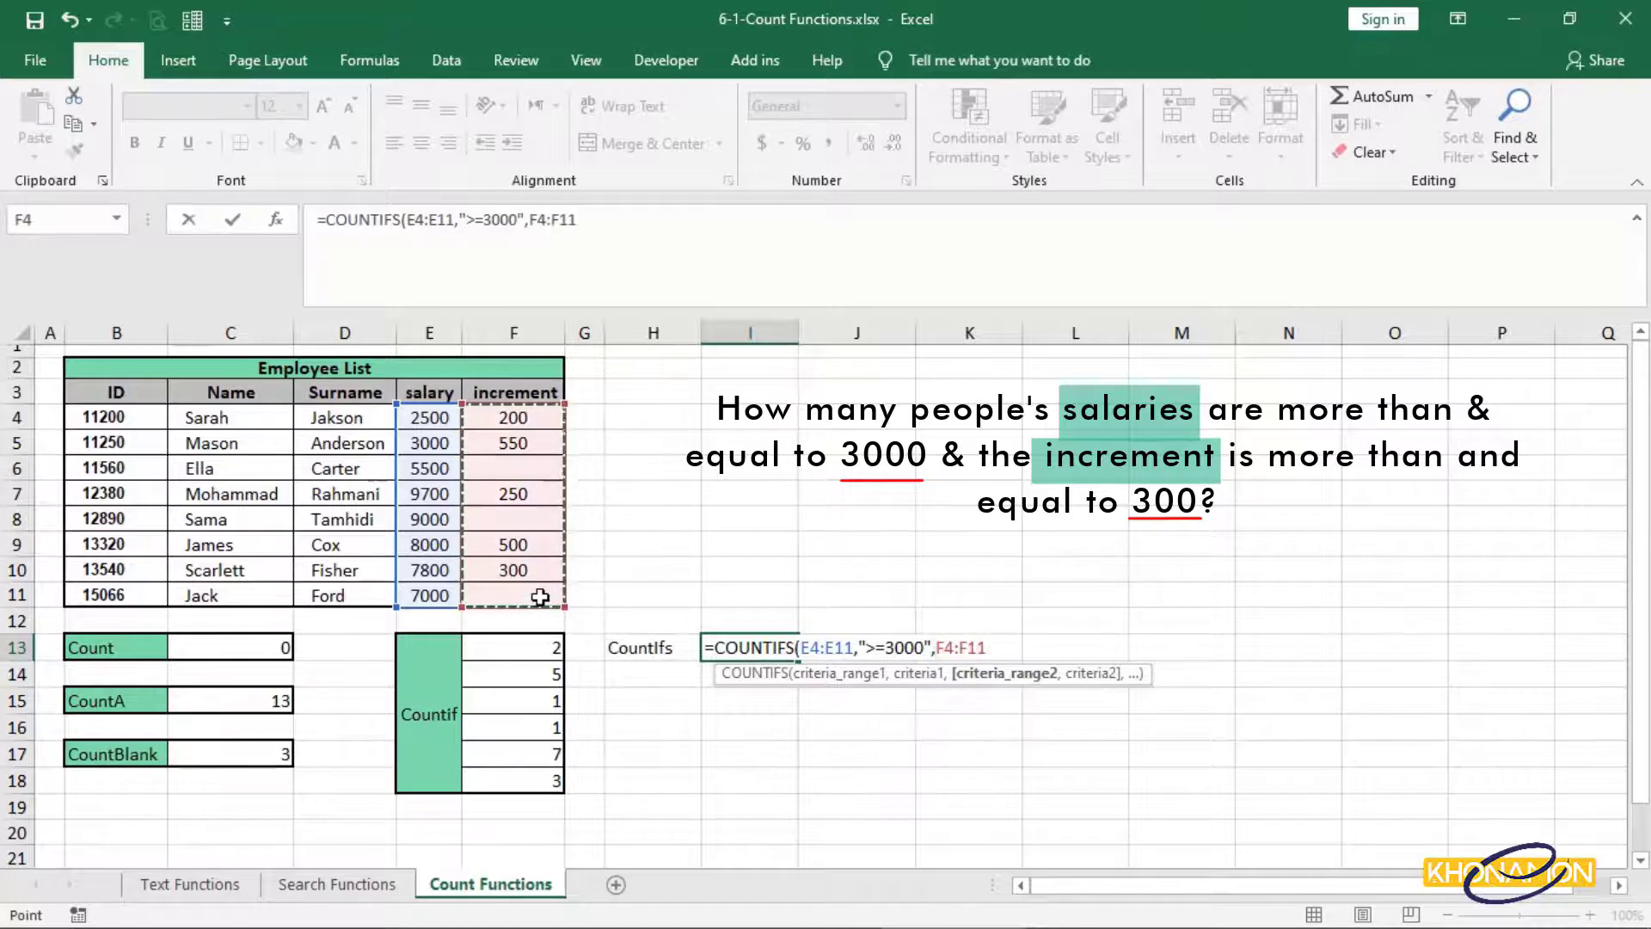
type(",")
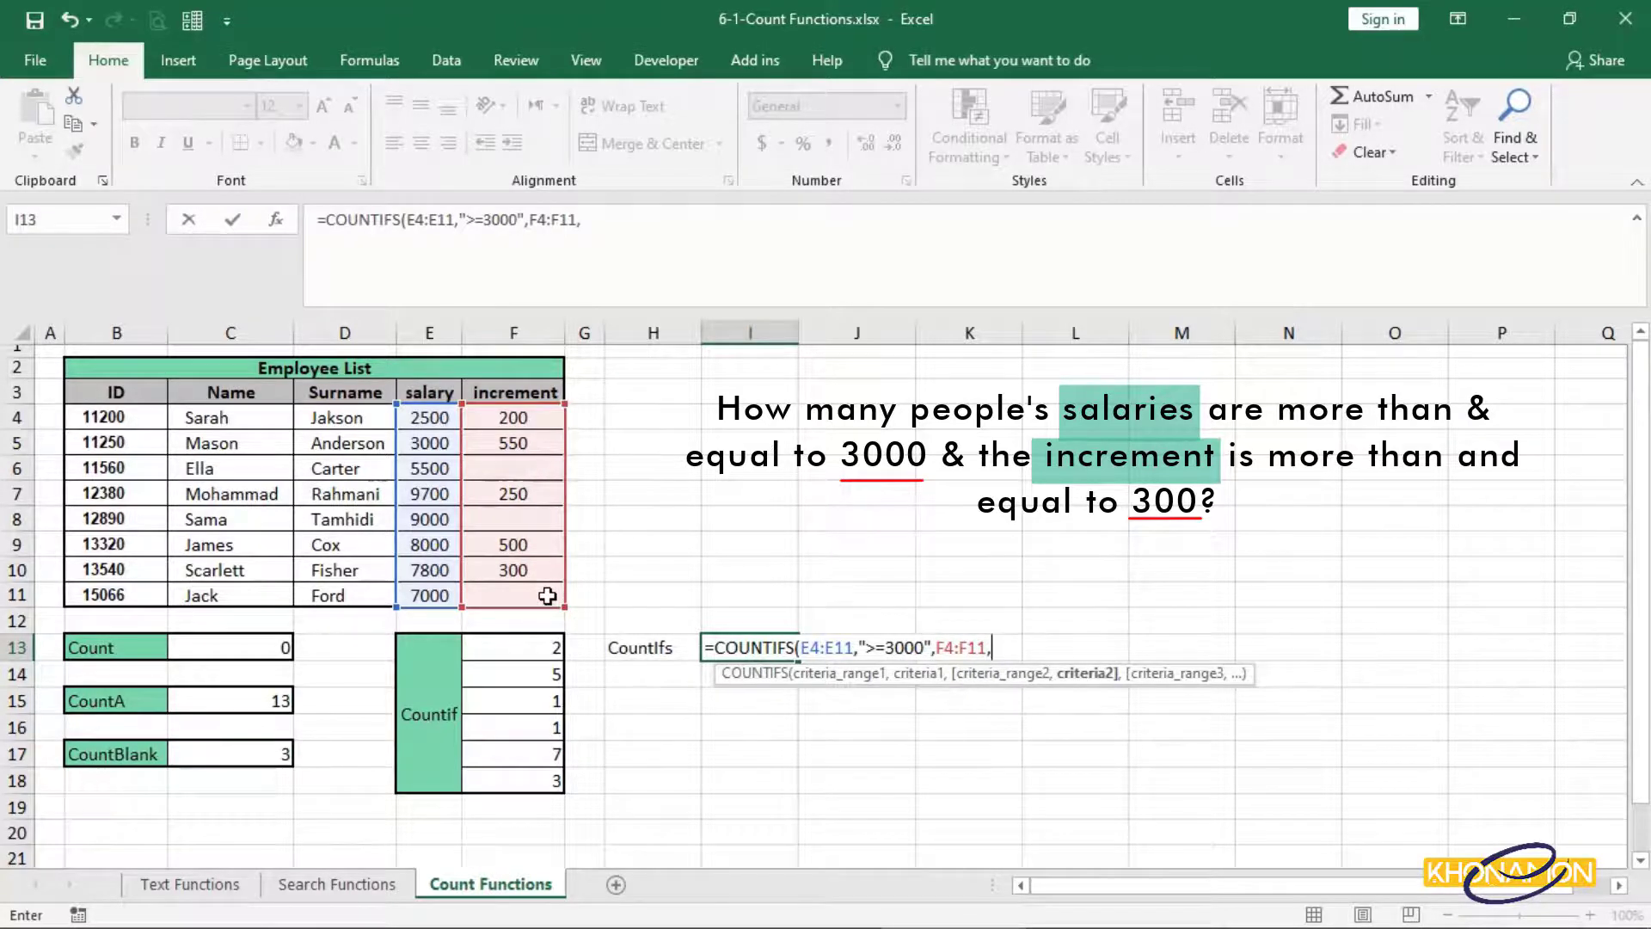
type(">=")
left_click(544, 570)
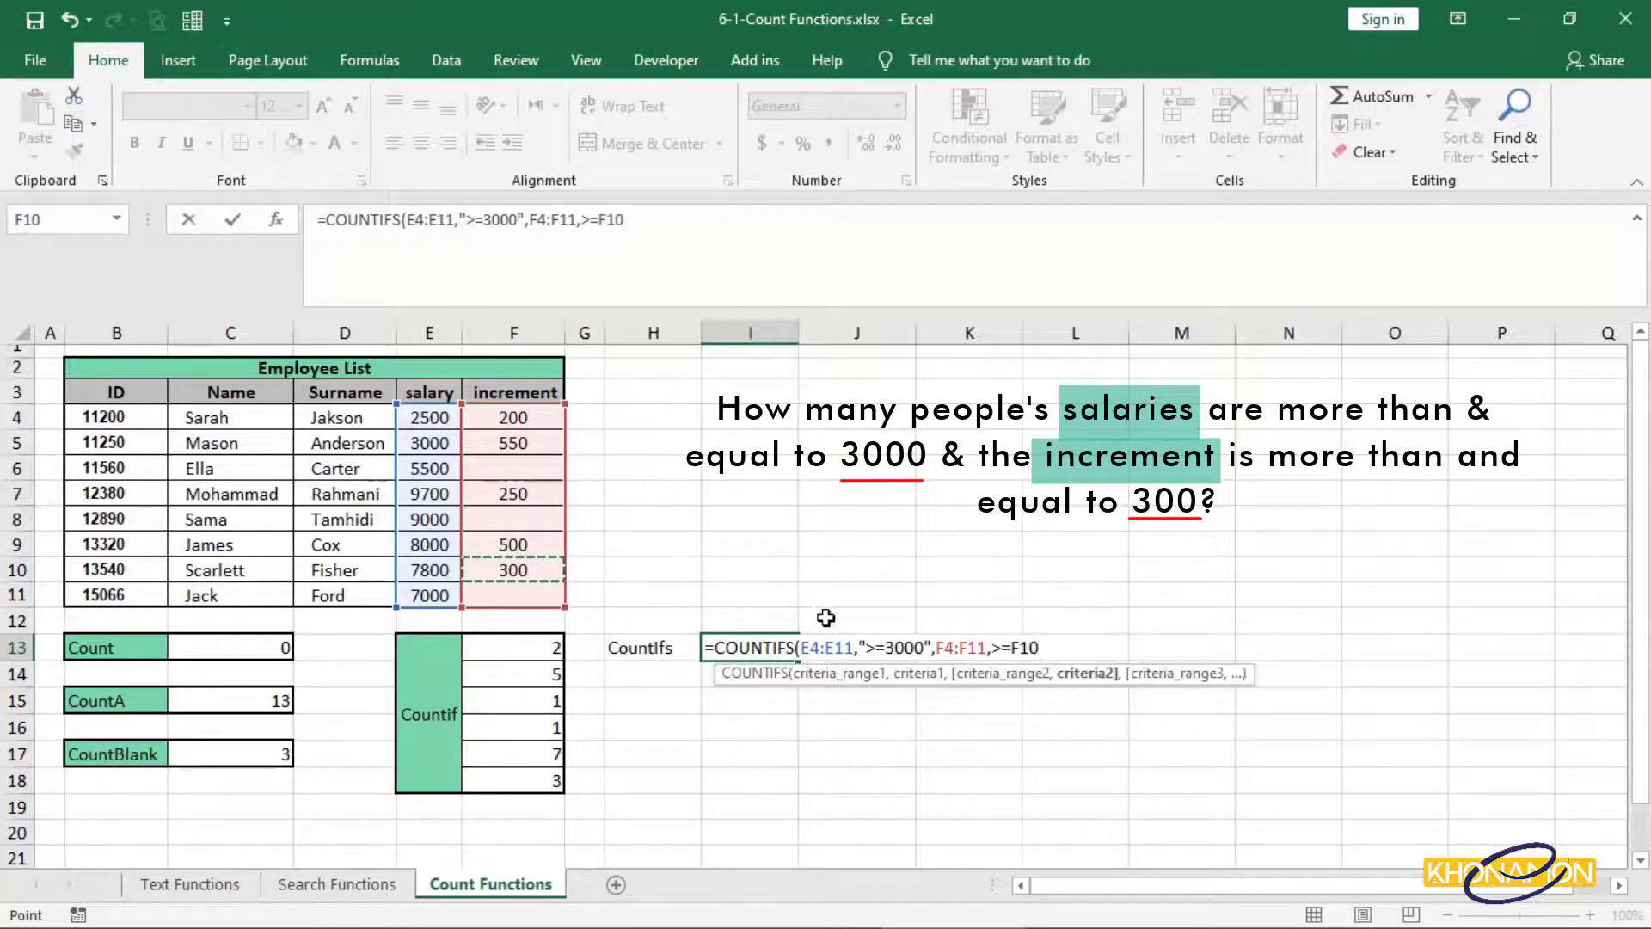
Quote the ">=" criterion, join it to F10 with &, and commit the I13 COUNTIFS, which returns 3.
left_click(1013, 645)
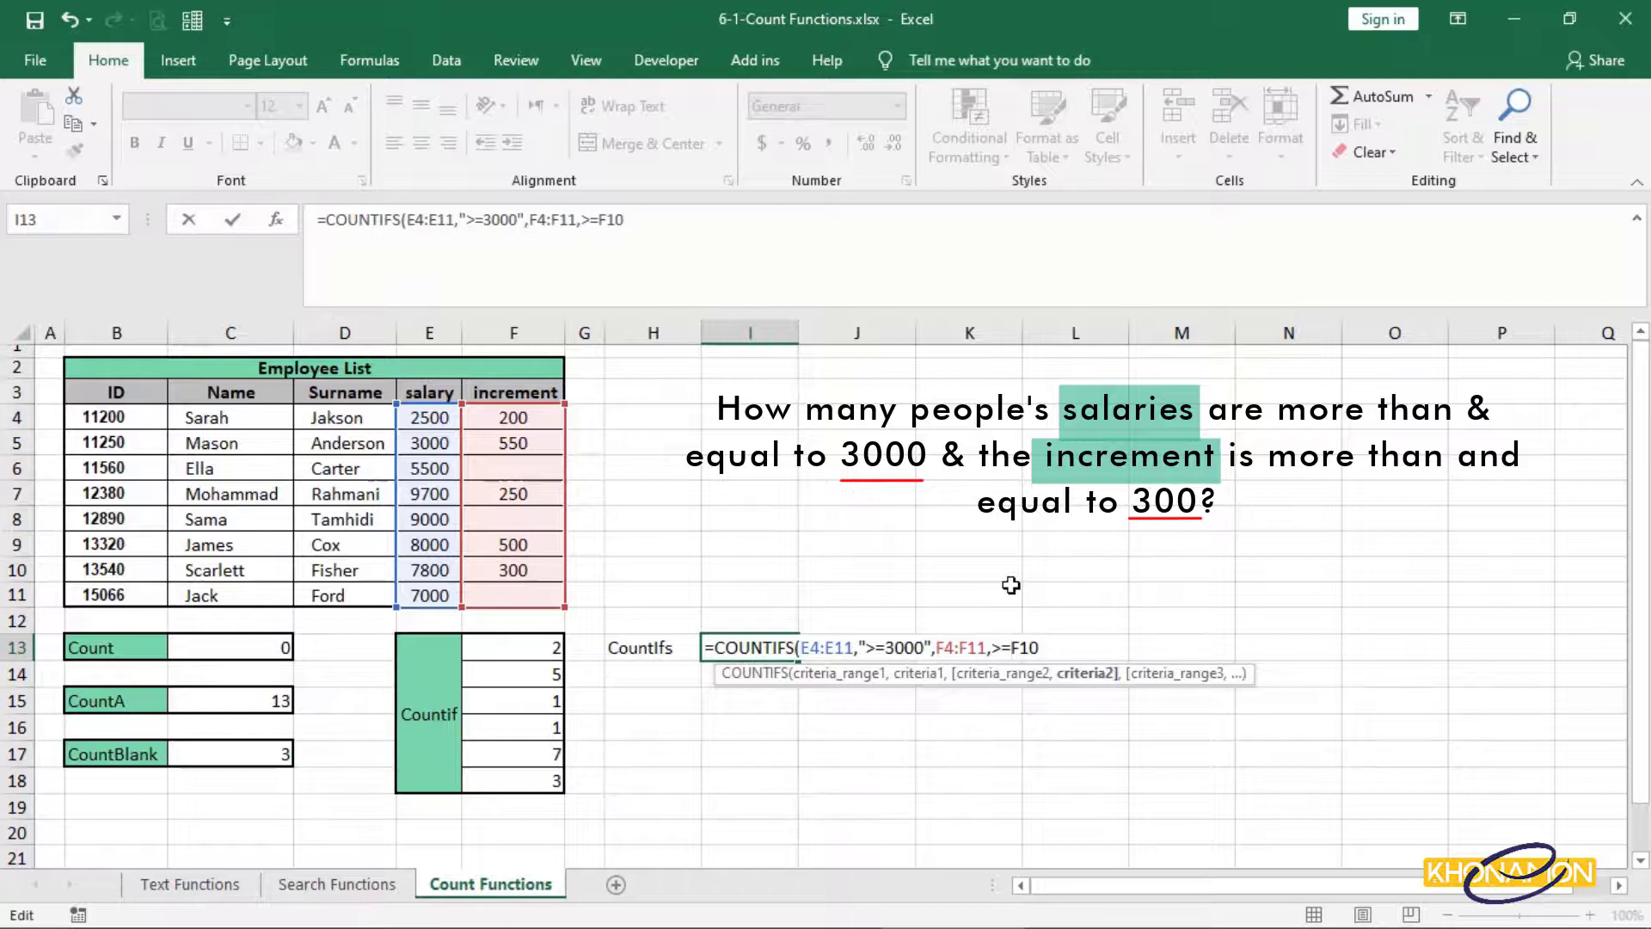
type("\"")
left_click(995, 646)
type("\"")
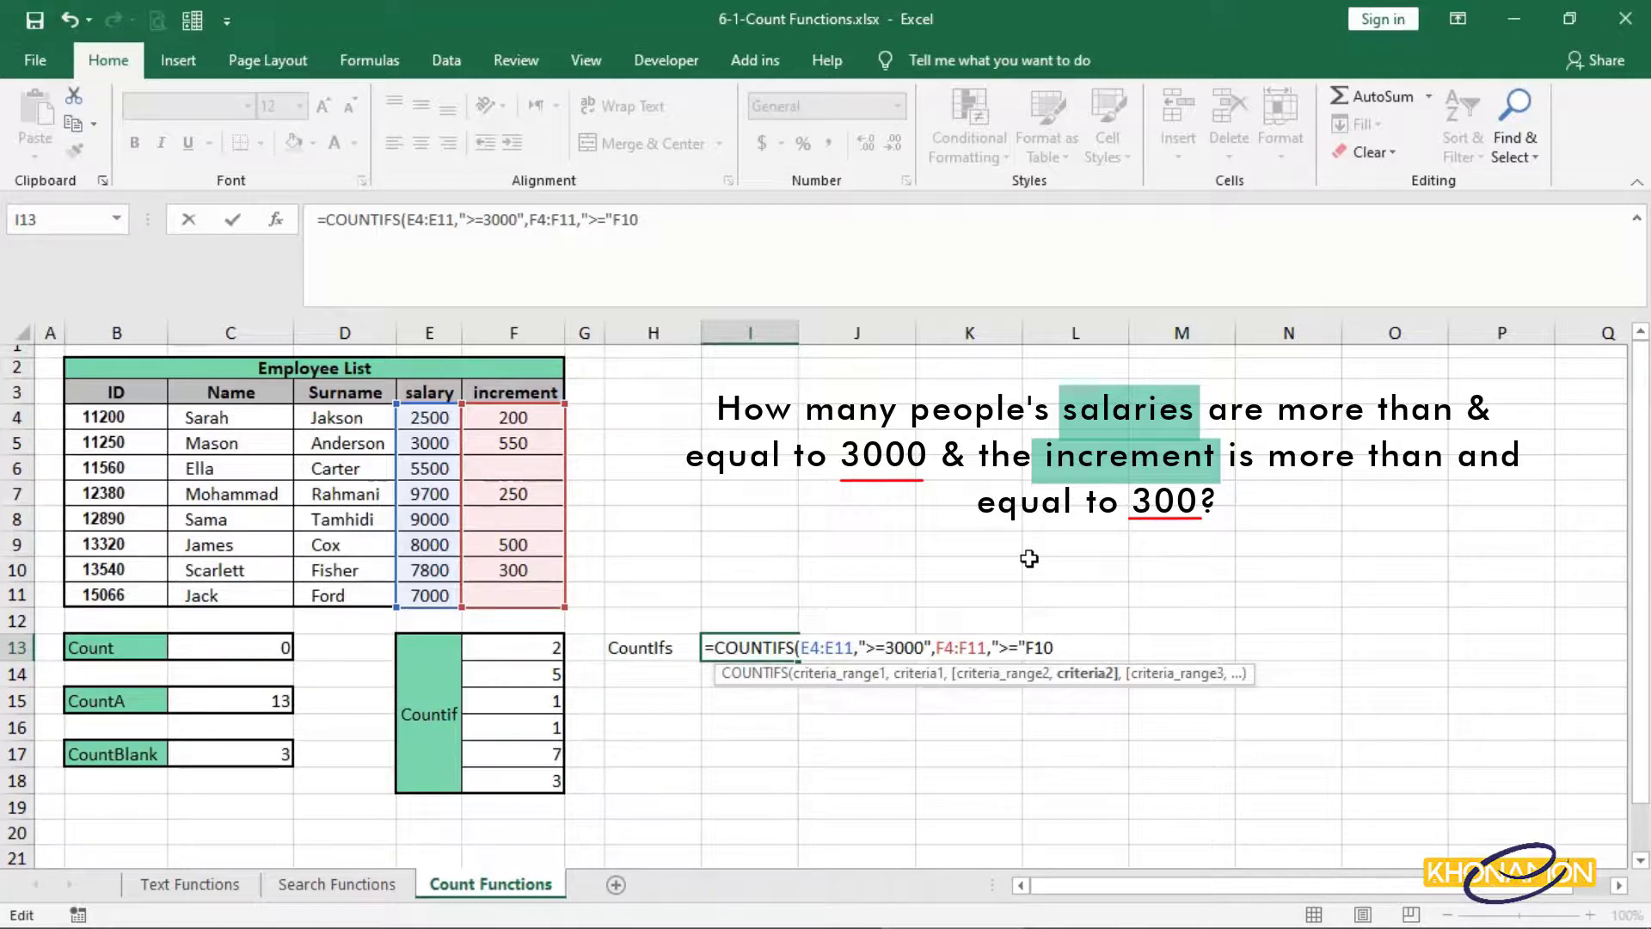
type("&")
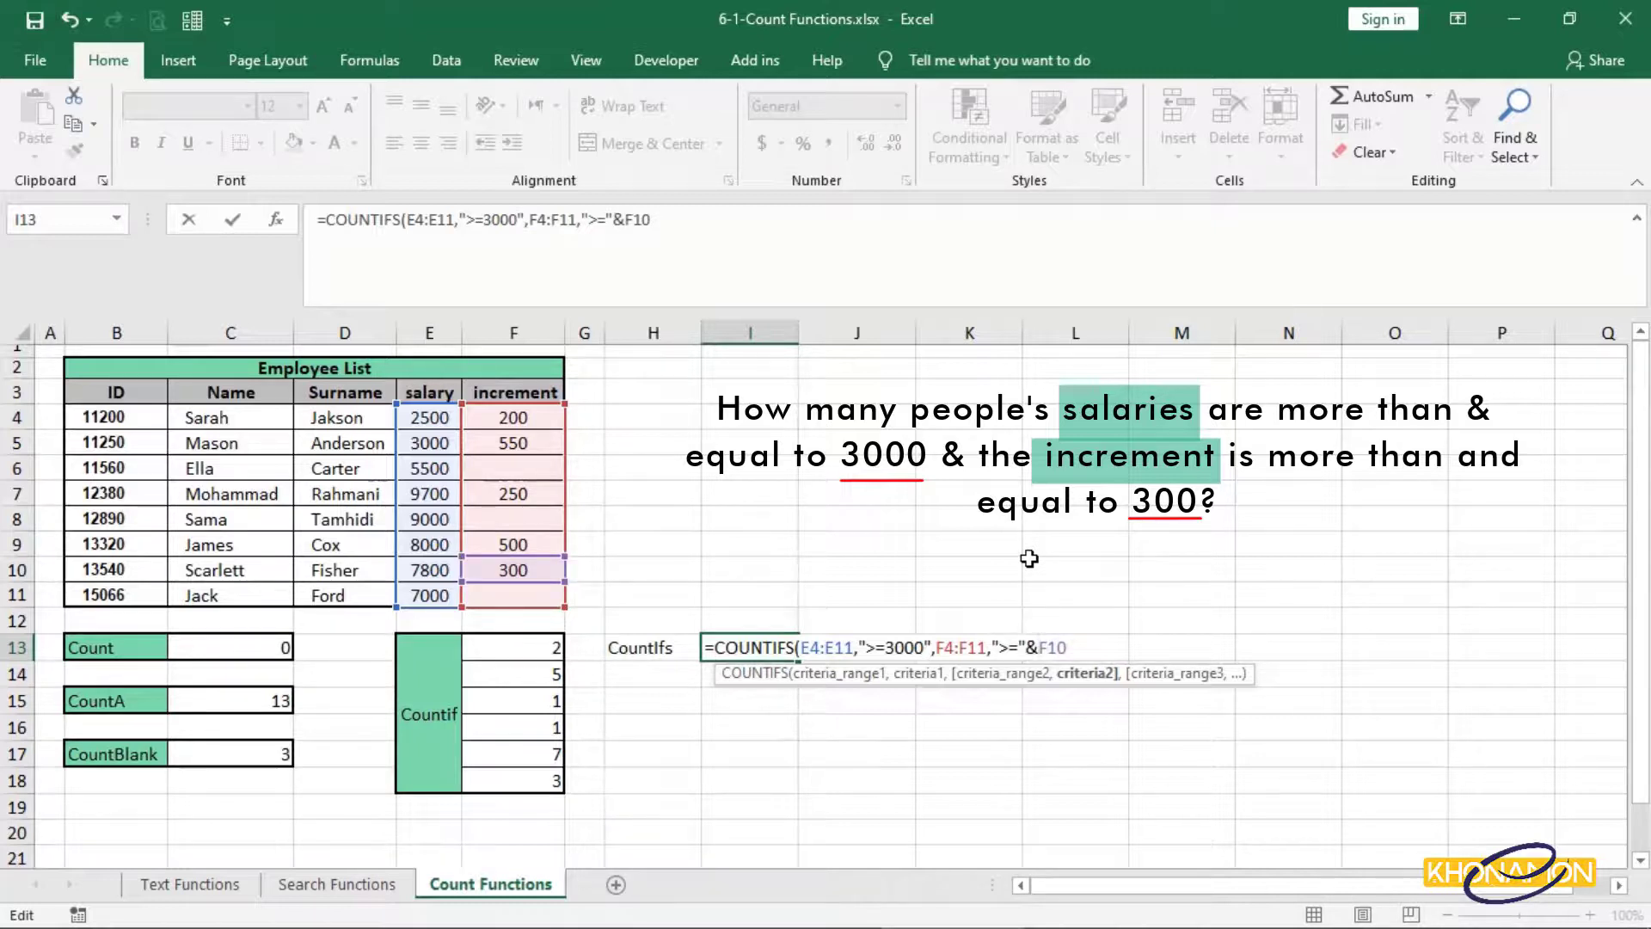
type(")")
key("Return")
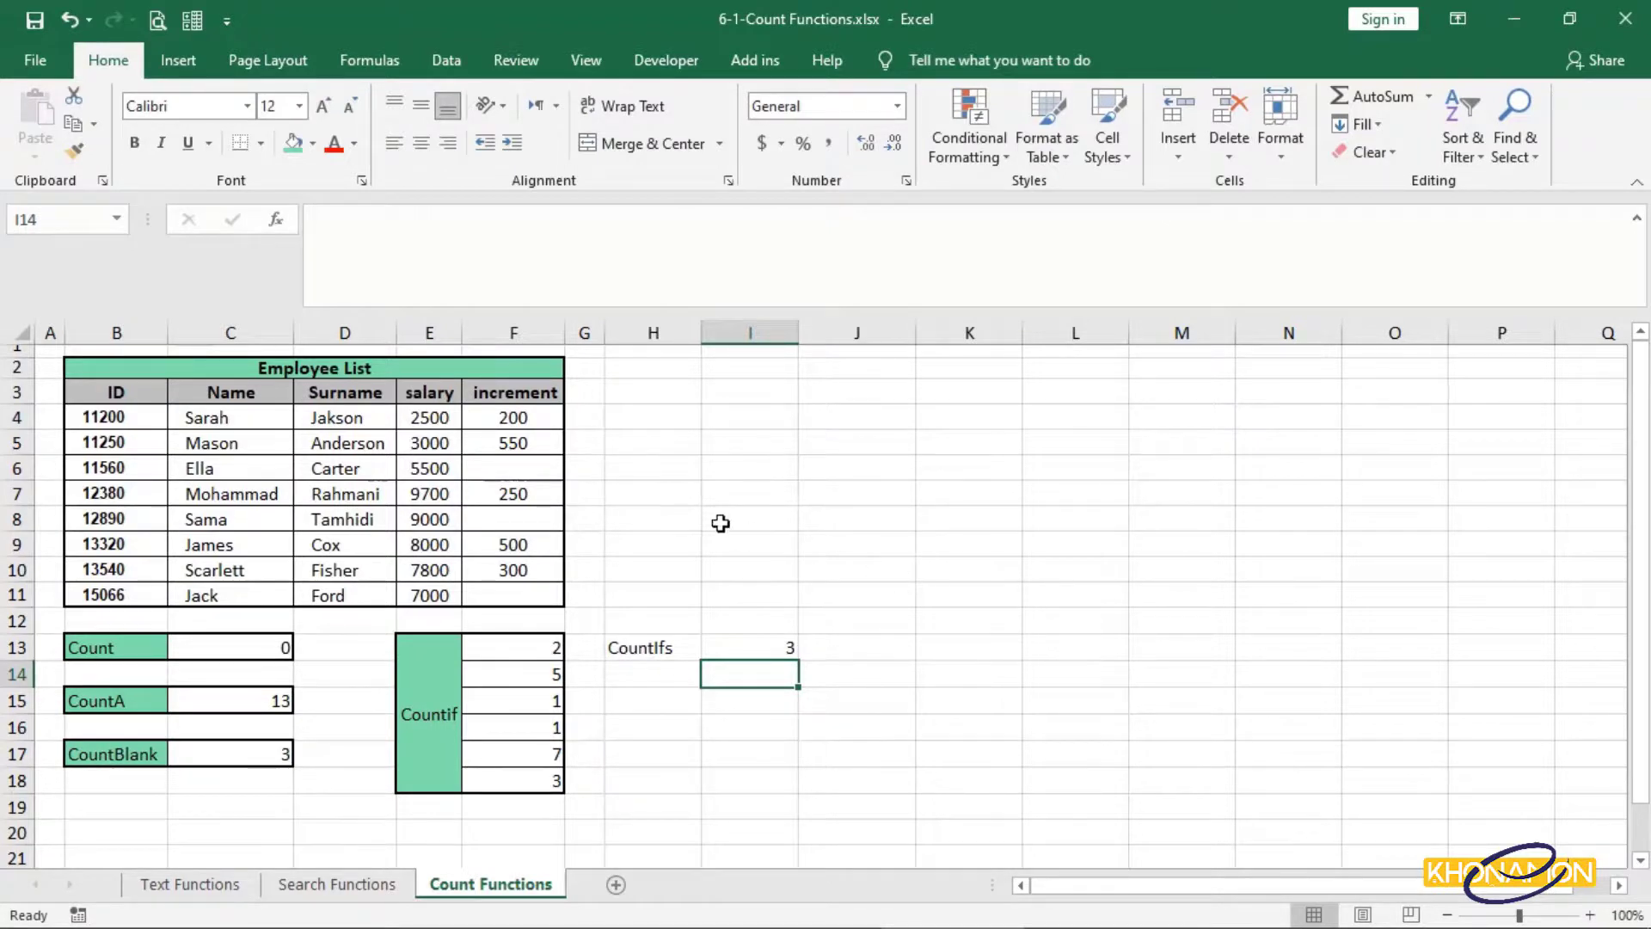
Select F4:F11 and toggle the status-bar Count off and back on, showing Count 5.
left_click_drag(546, 420, 537, 601)
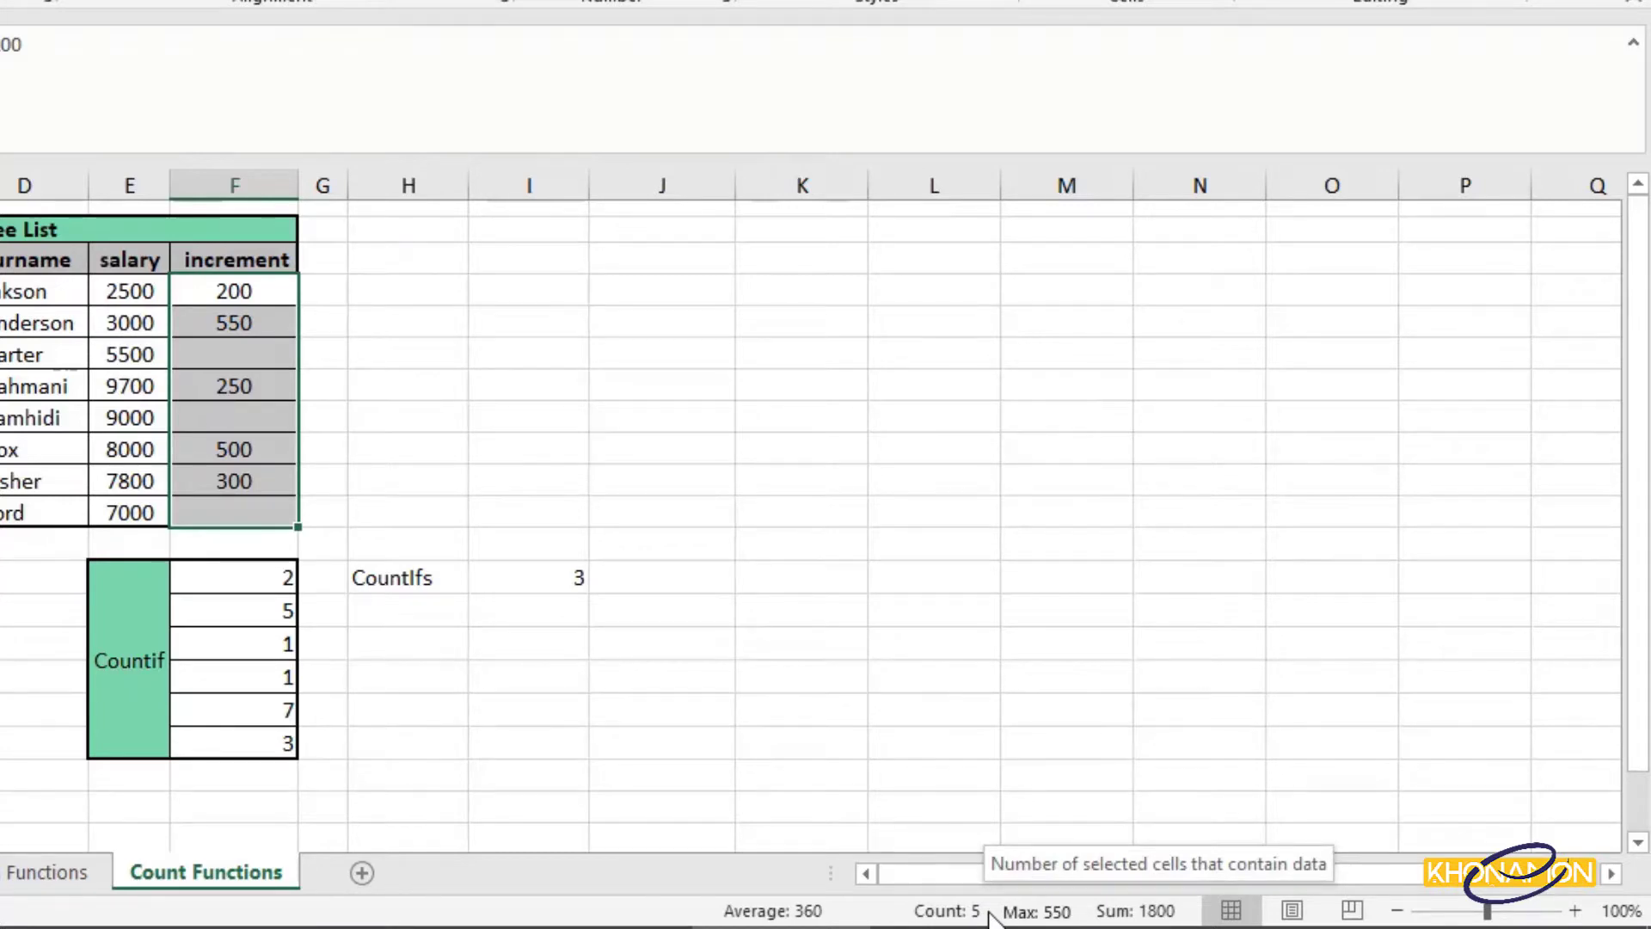
right_click(989, 914)
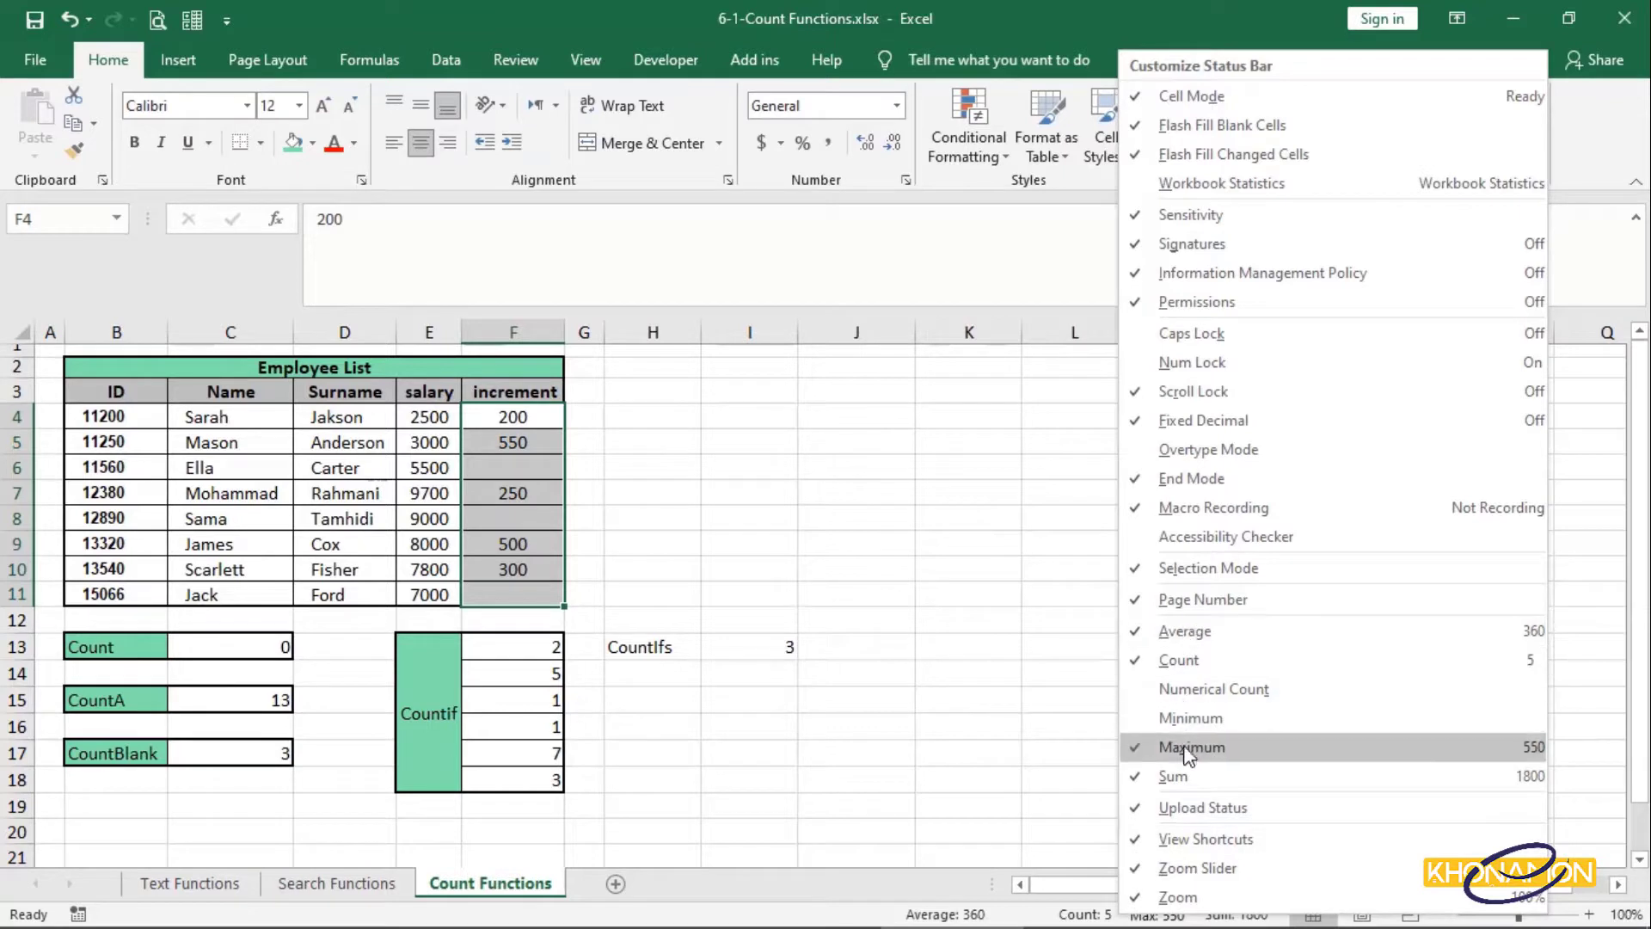
left_click(1208, 662)
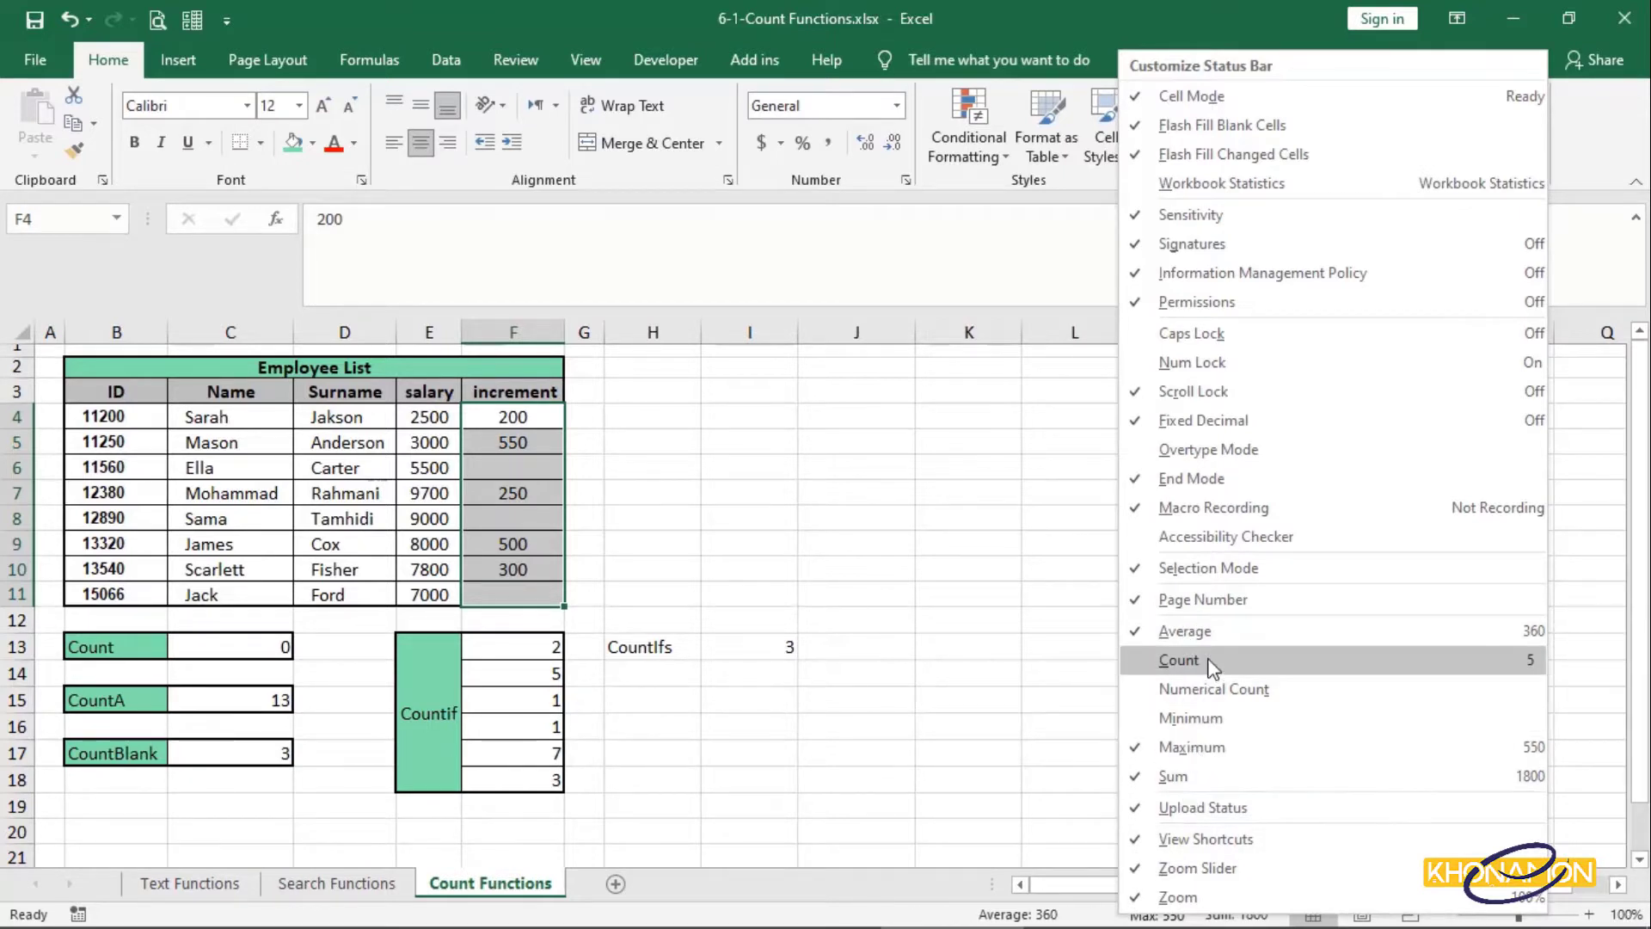
left_click(1013, 666)
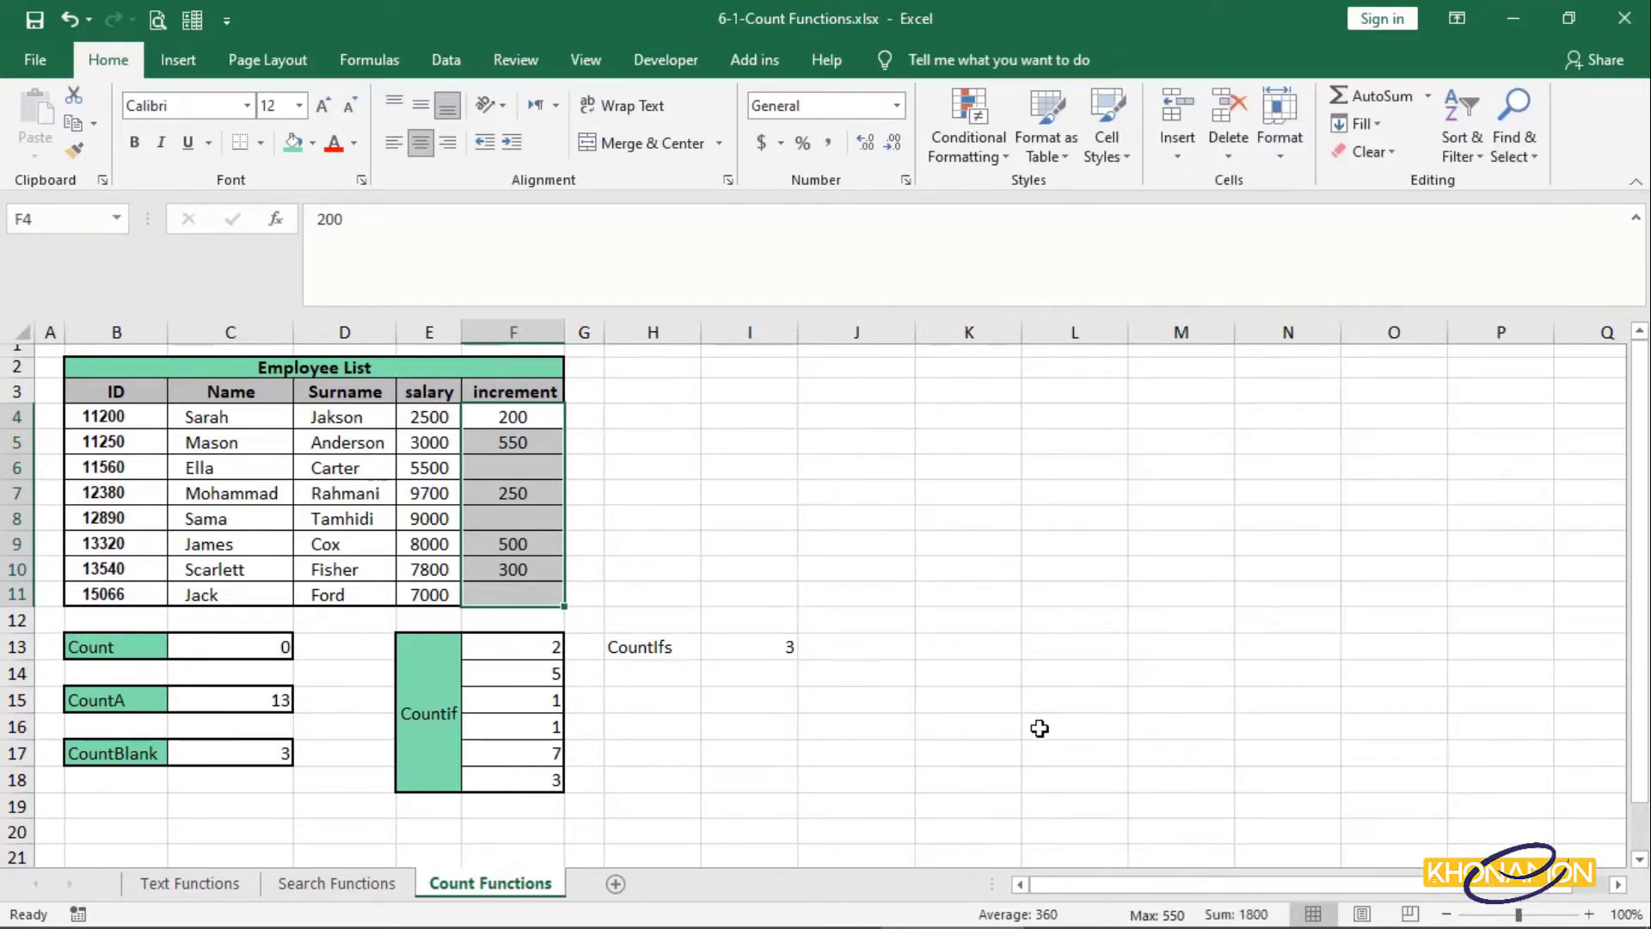
right_click(1112, 922)
left_click(1178, 667)
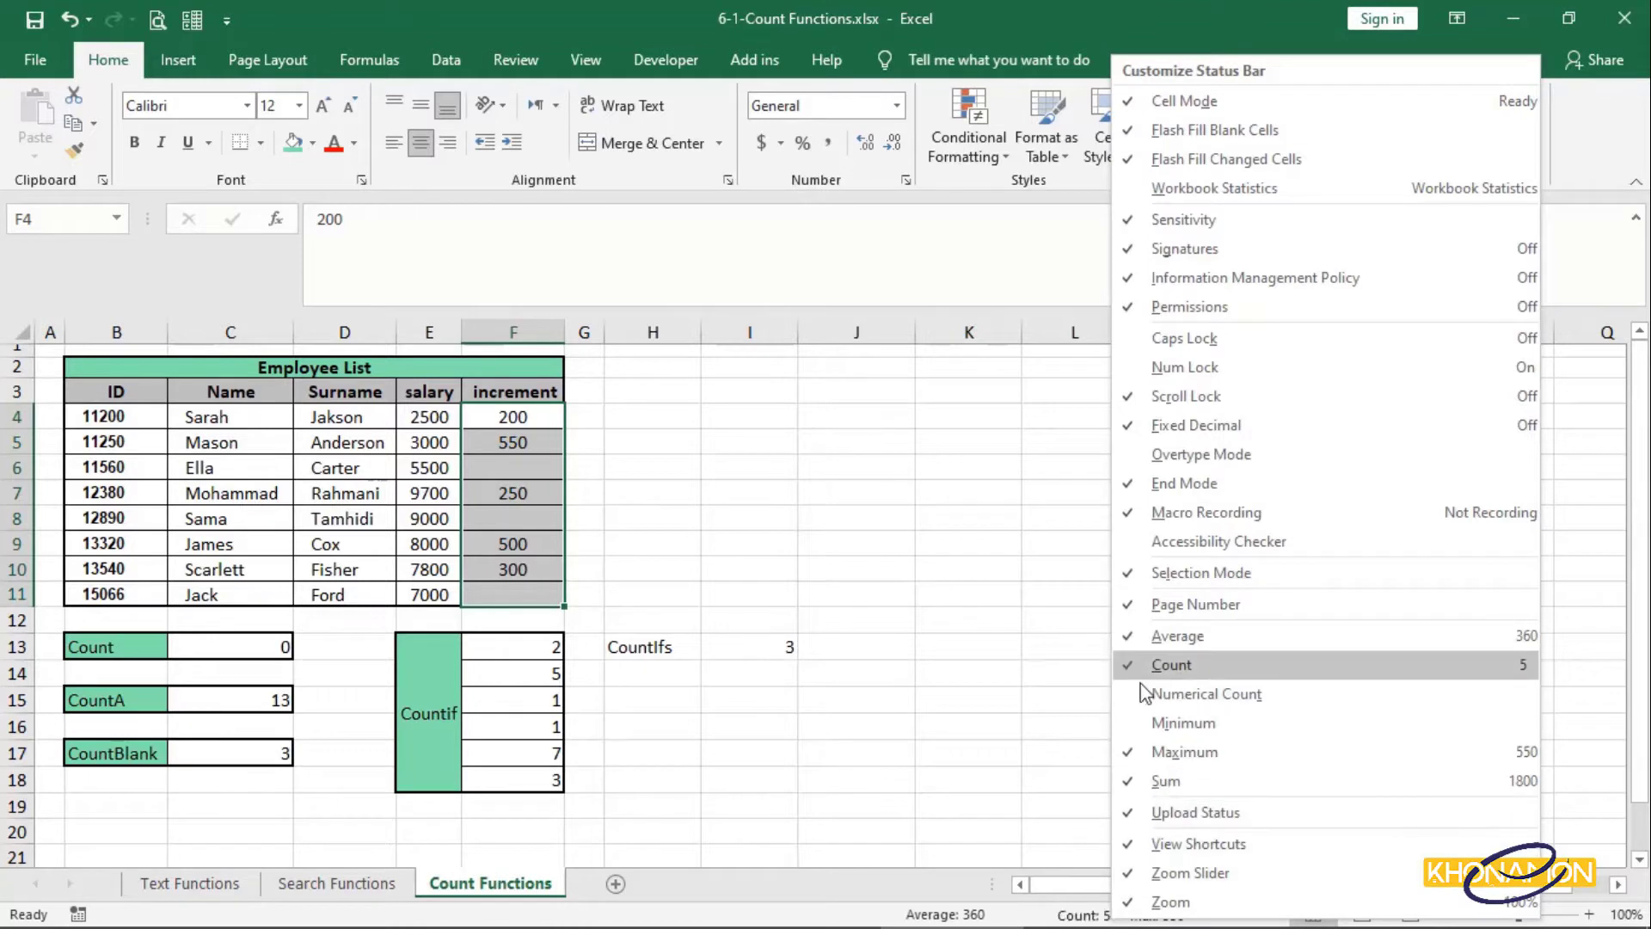
left_click(1052, 687)
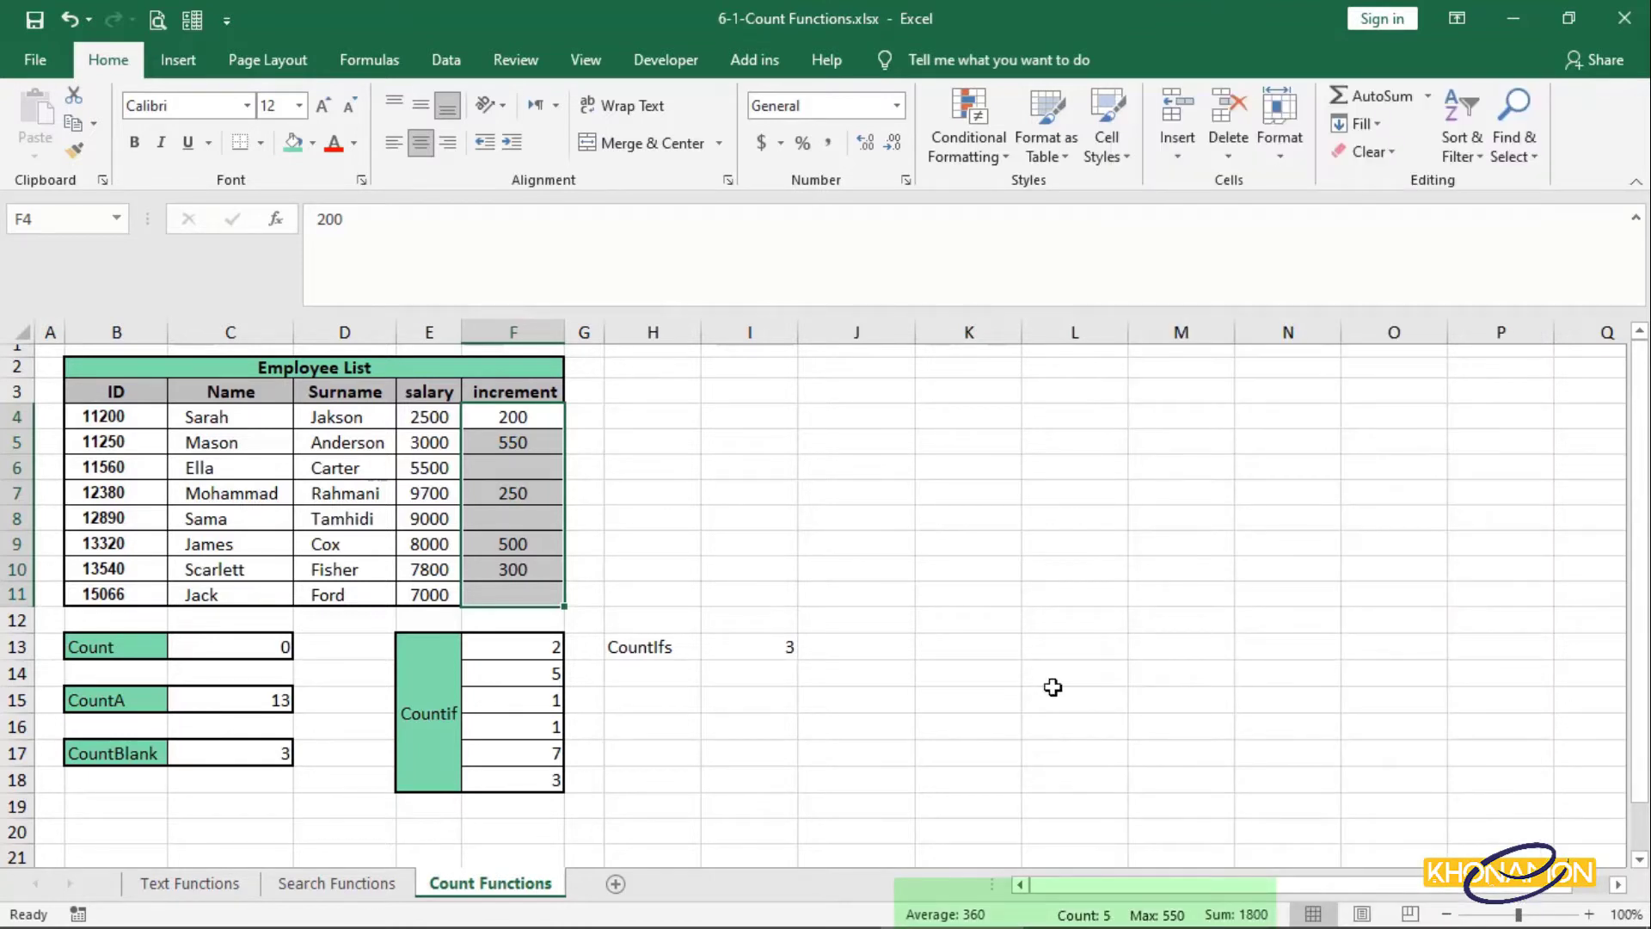